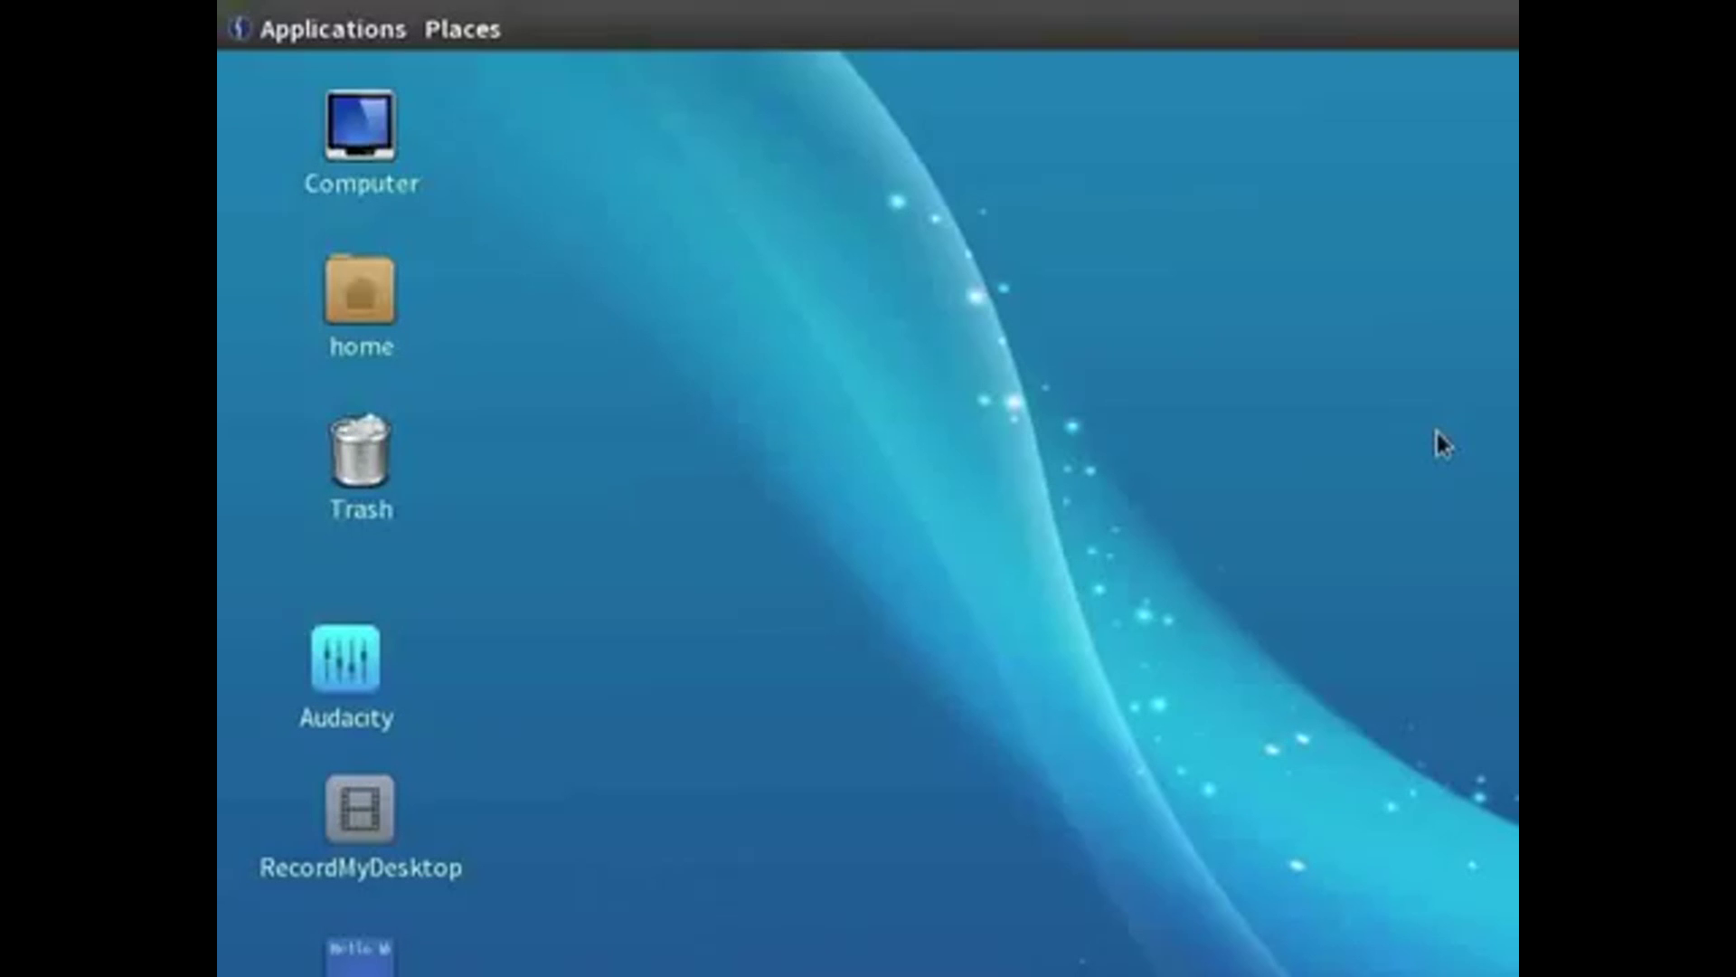
- Launch LibreOffice from the desktop's Office applications and create a new text document
{"action": "key", "text": "alt+F1"}
{"action": "key", "text": "Down"}
{"action": "key", "text": "Down"}
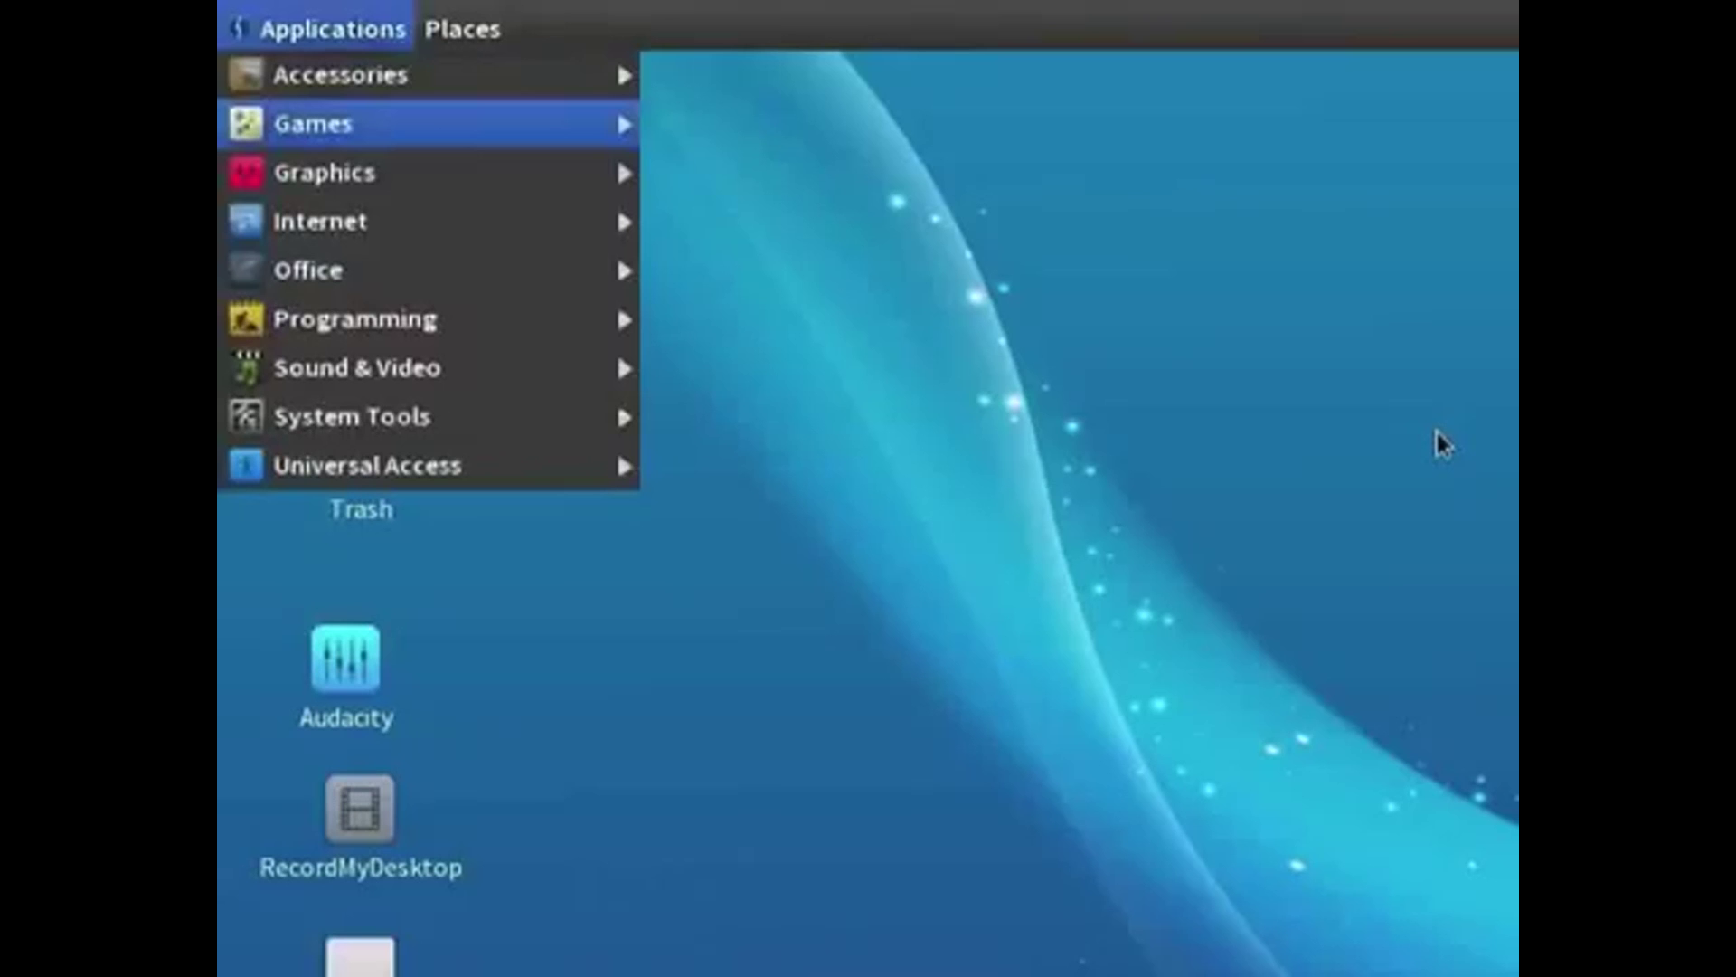
{"action": "key", "text": "Down"}
{"action": "key", "text": "Down"}
{"action": "key", "text": "Down"}
{"action": "key", "text": "Right"}
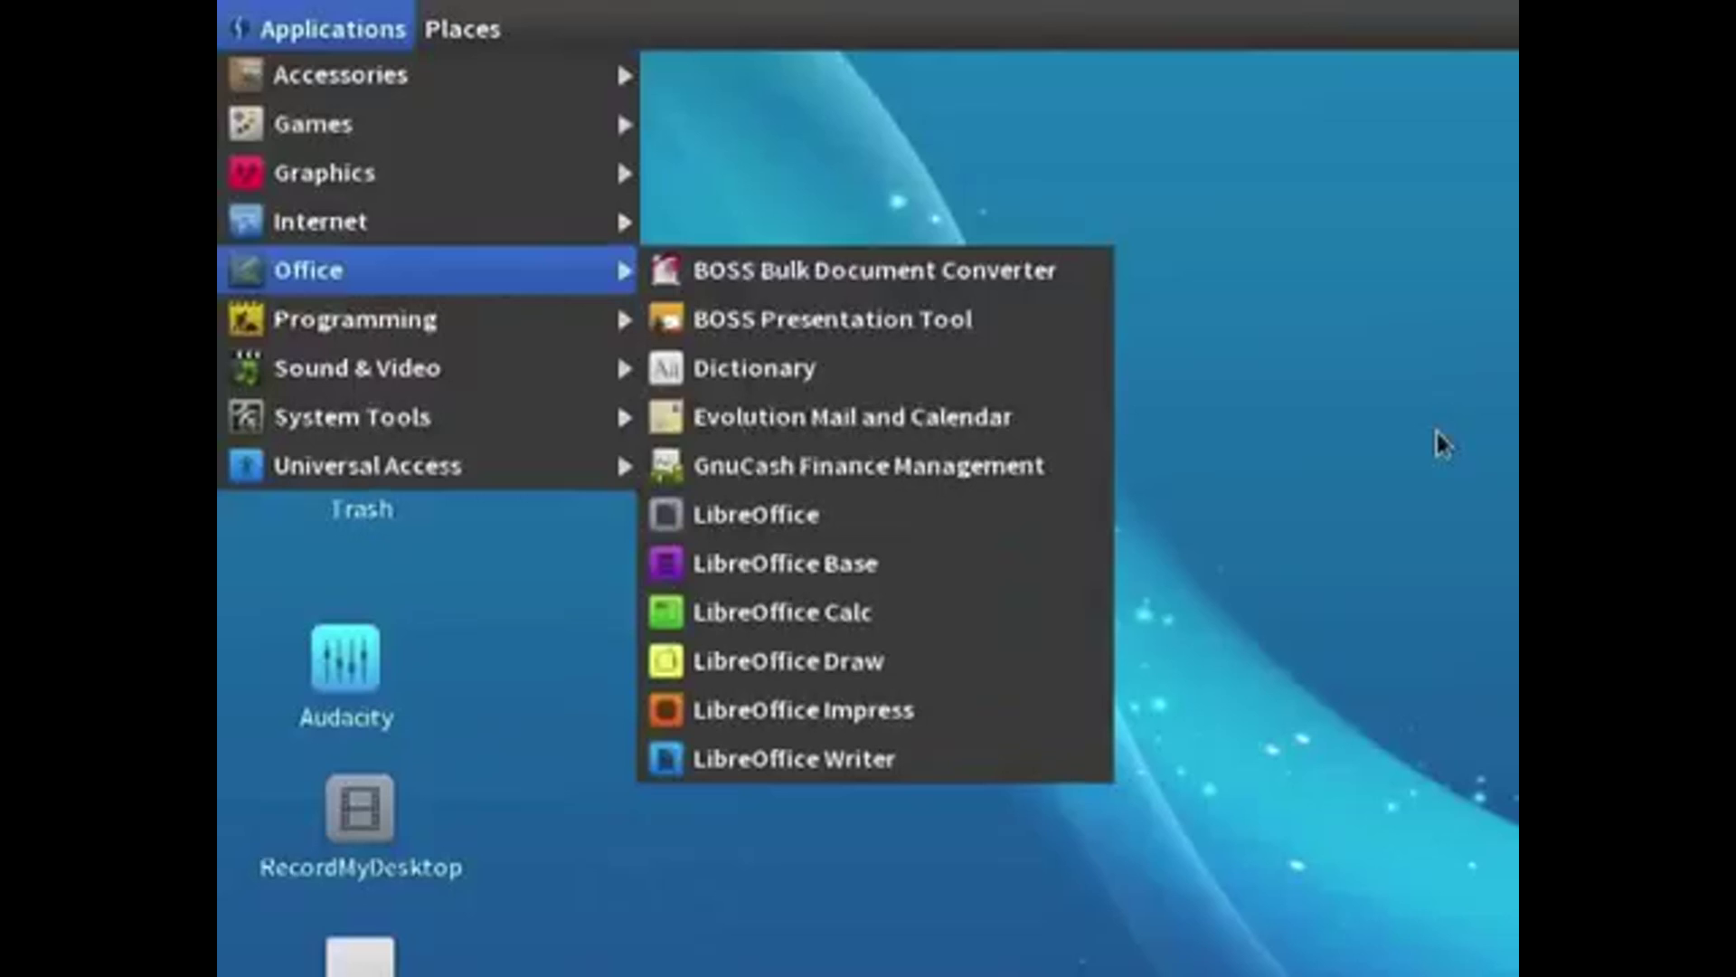
{"action": "left_click", "coordinate": [756, 514]}
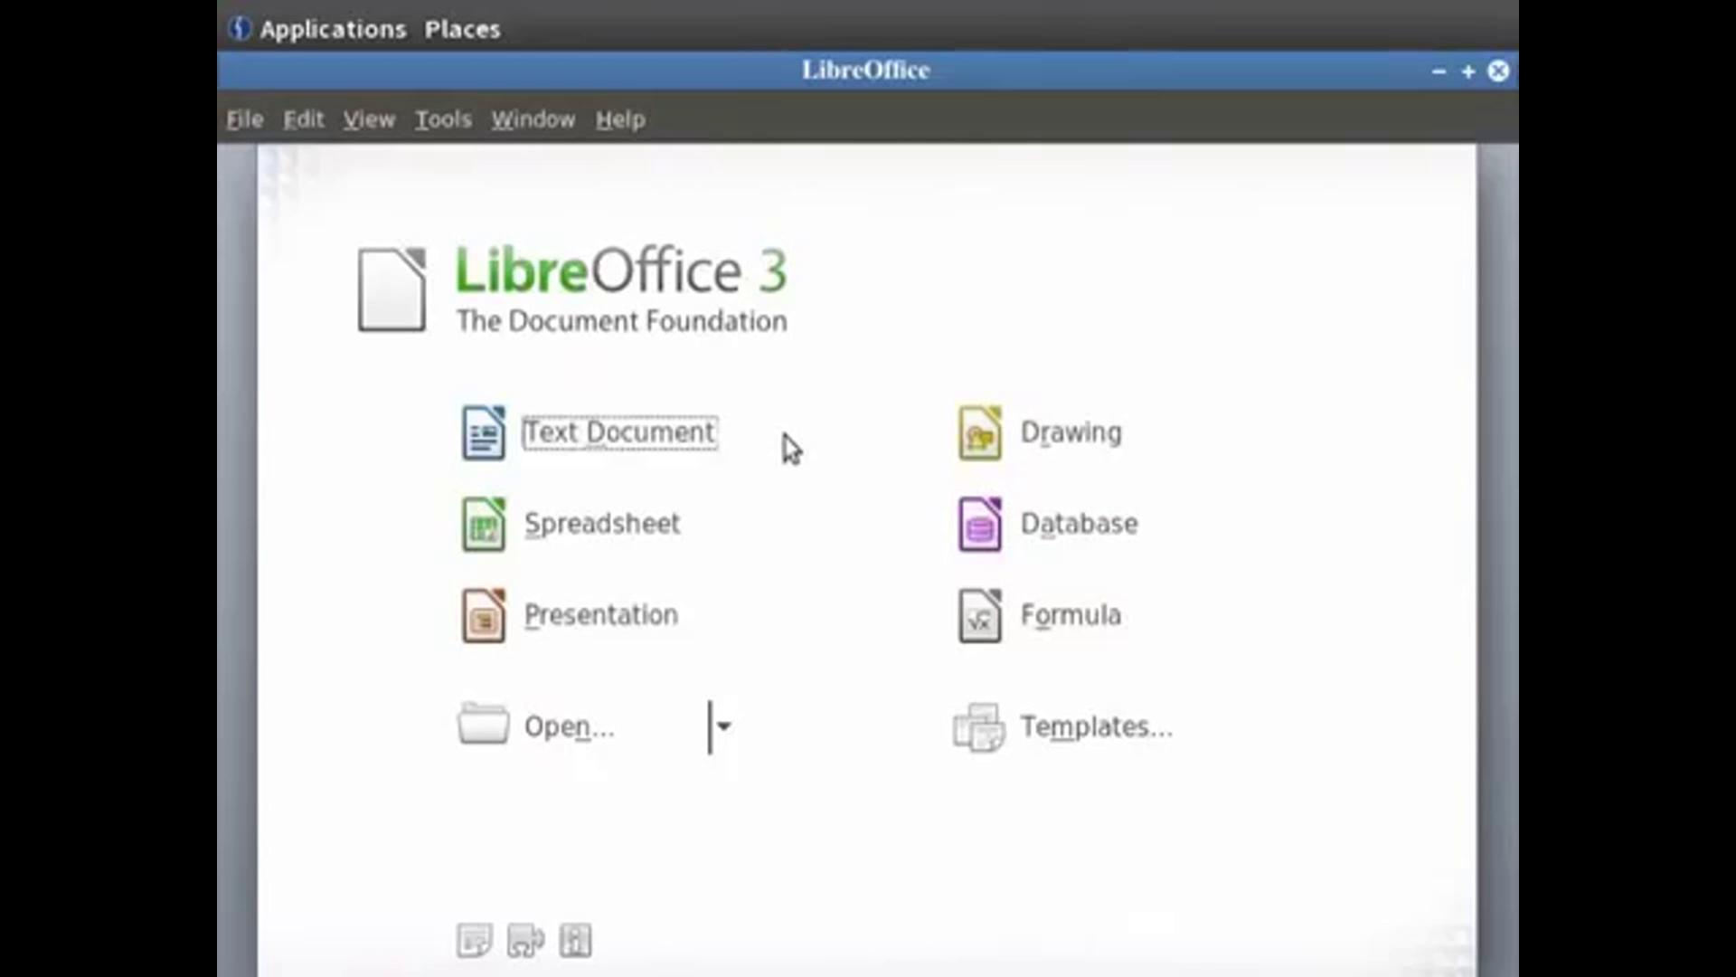
{"action": "left_click", "coordinate": [681, 431]}
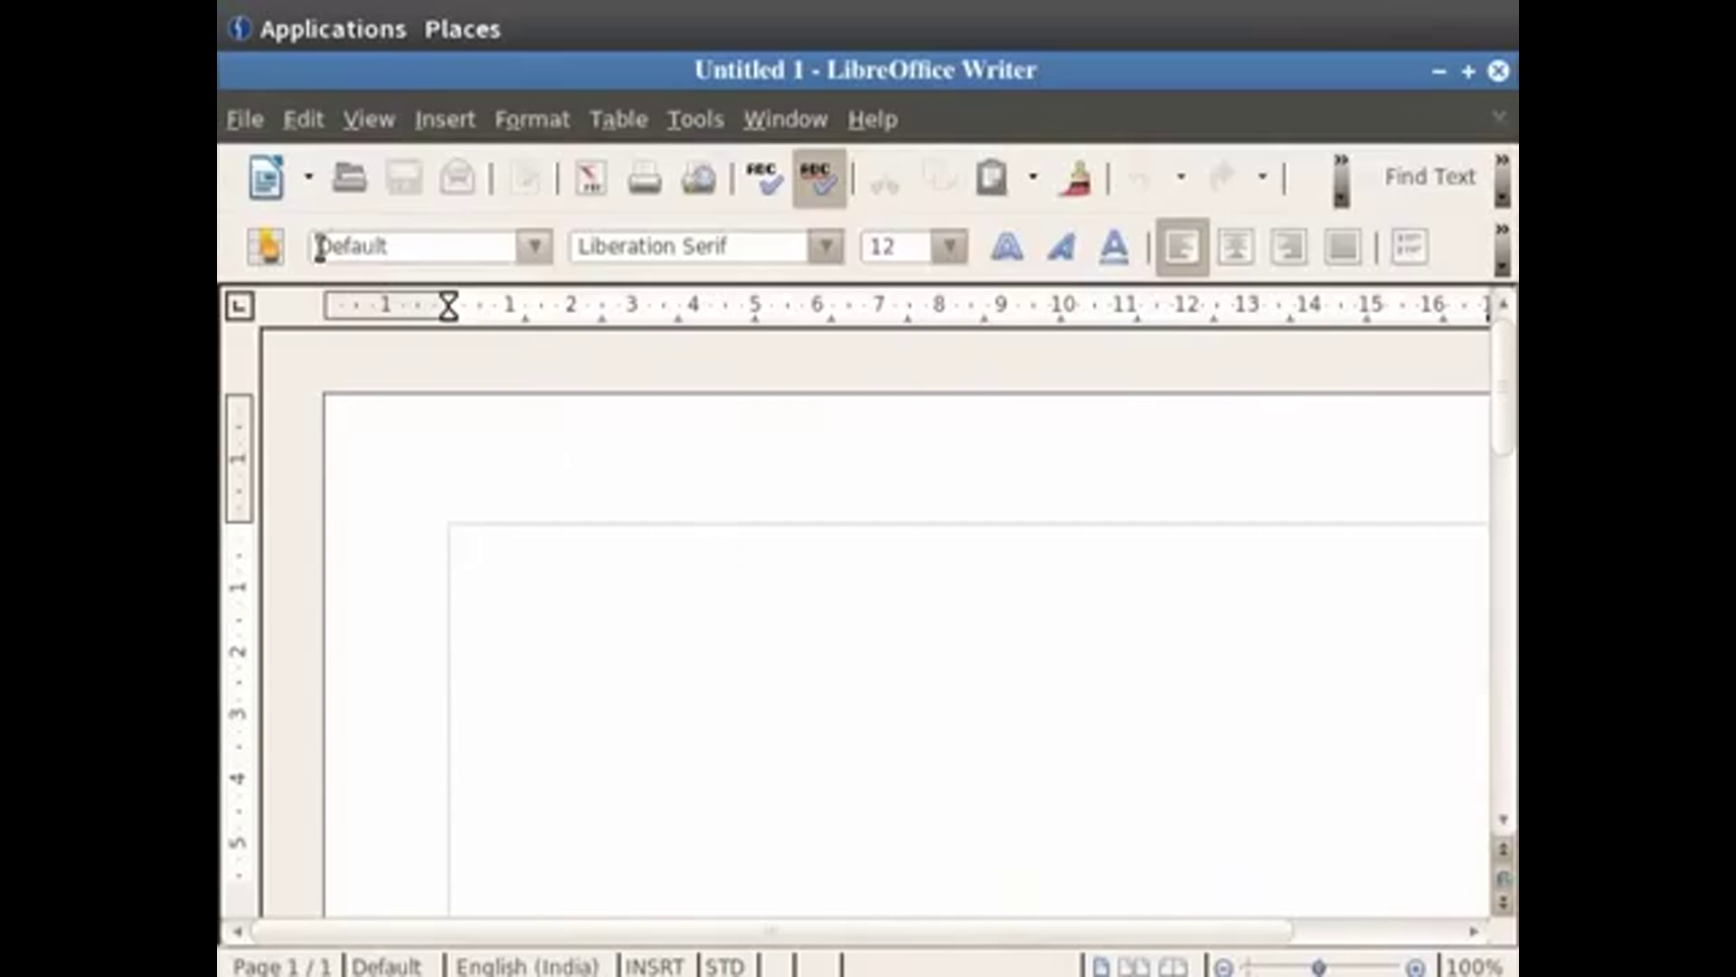
- Create two more blank text documents and enter the heading RESUME in the last one
{"action": "left_click", "coordinate": [265, 190]}
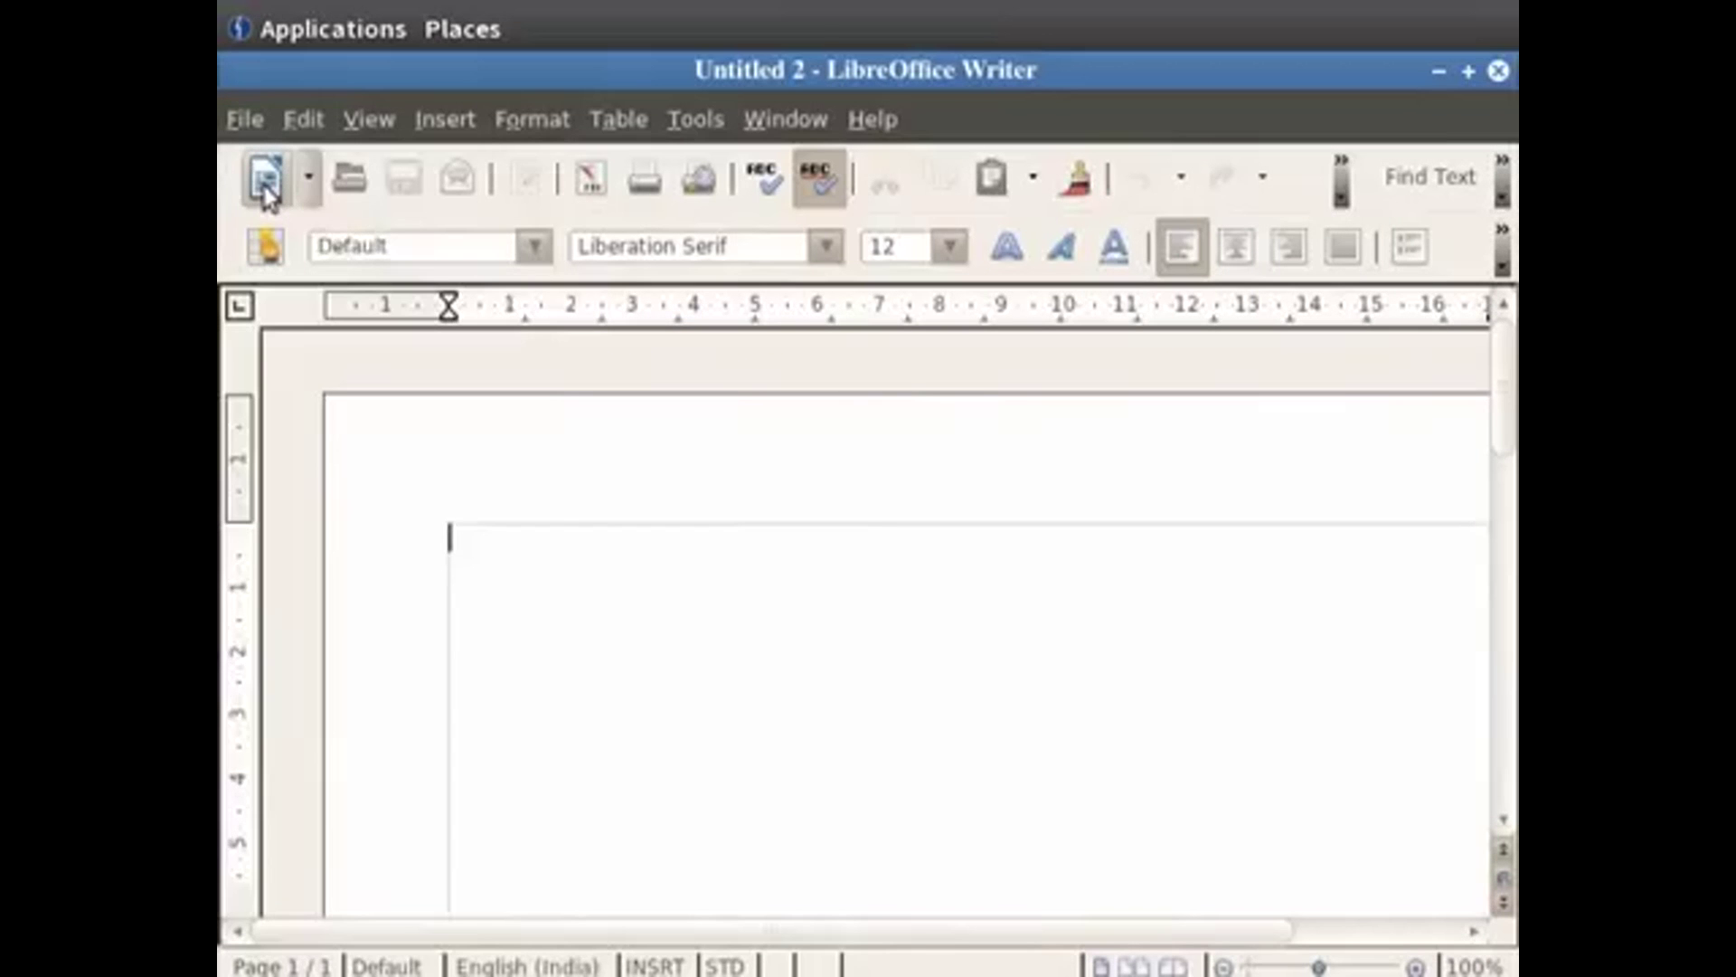
{"action": "left_click", "coordinate": [246, 123]}
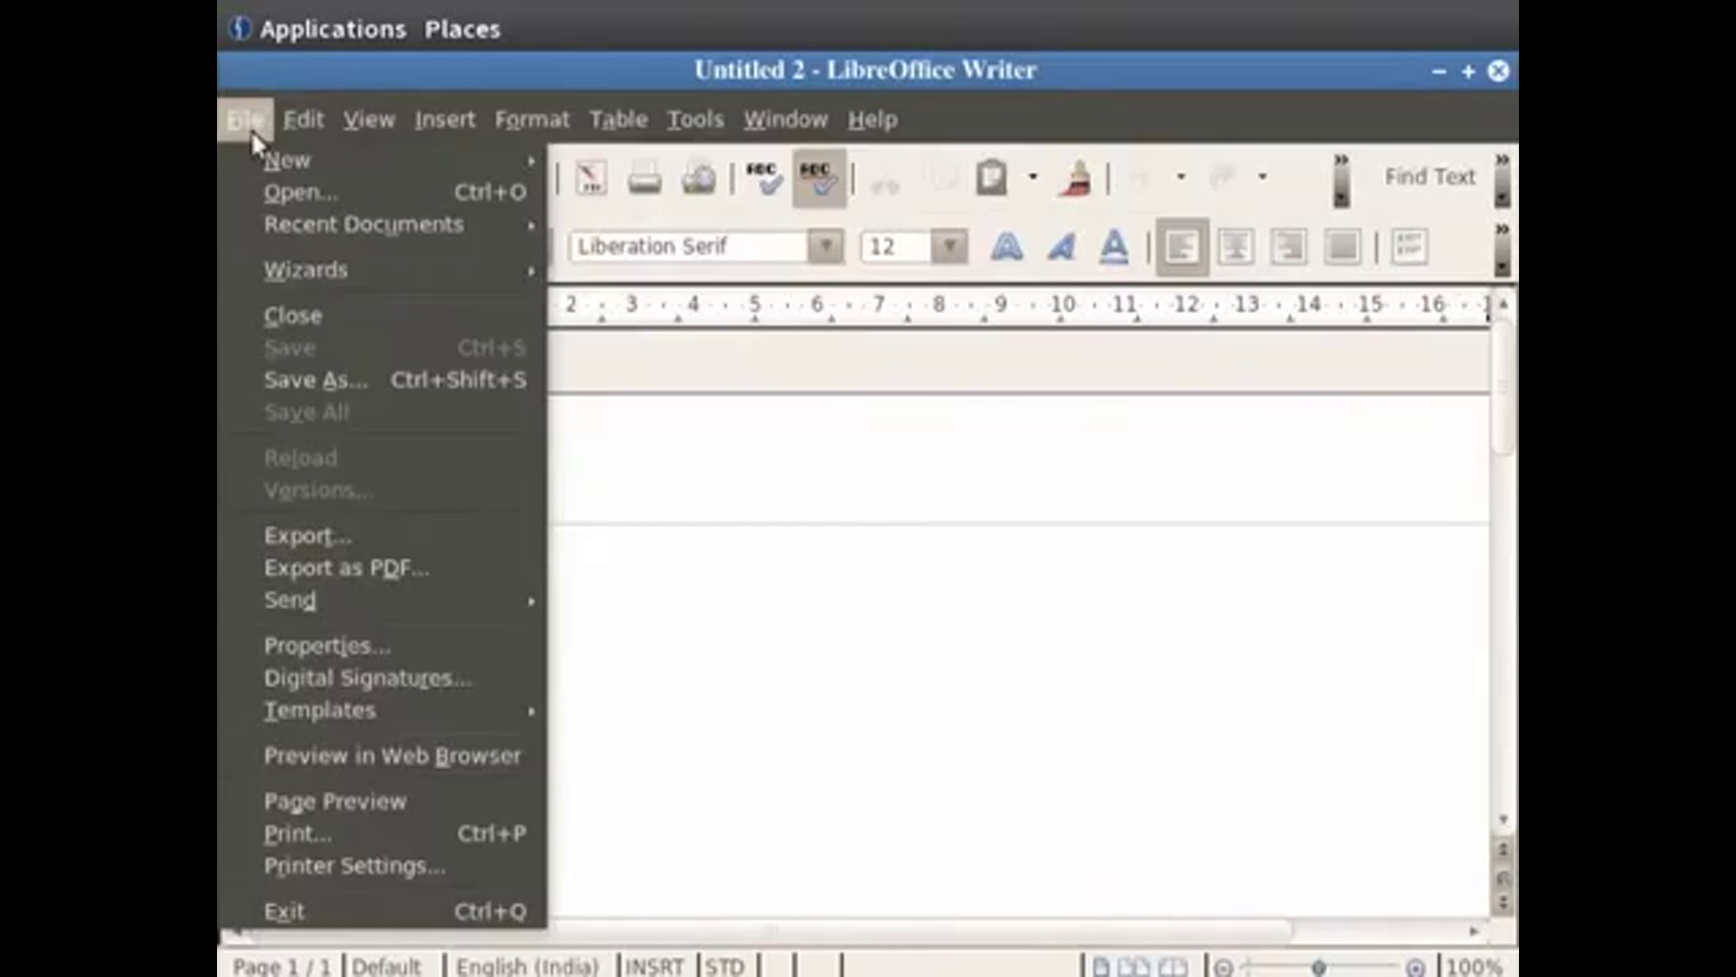
{"action": "mouse_move", "coordinate": [282, 168]}
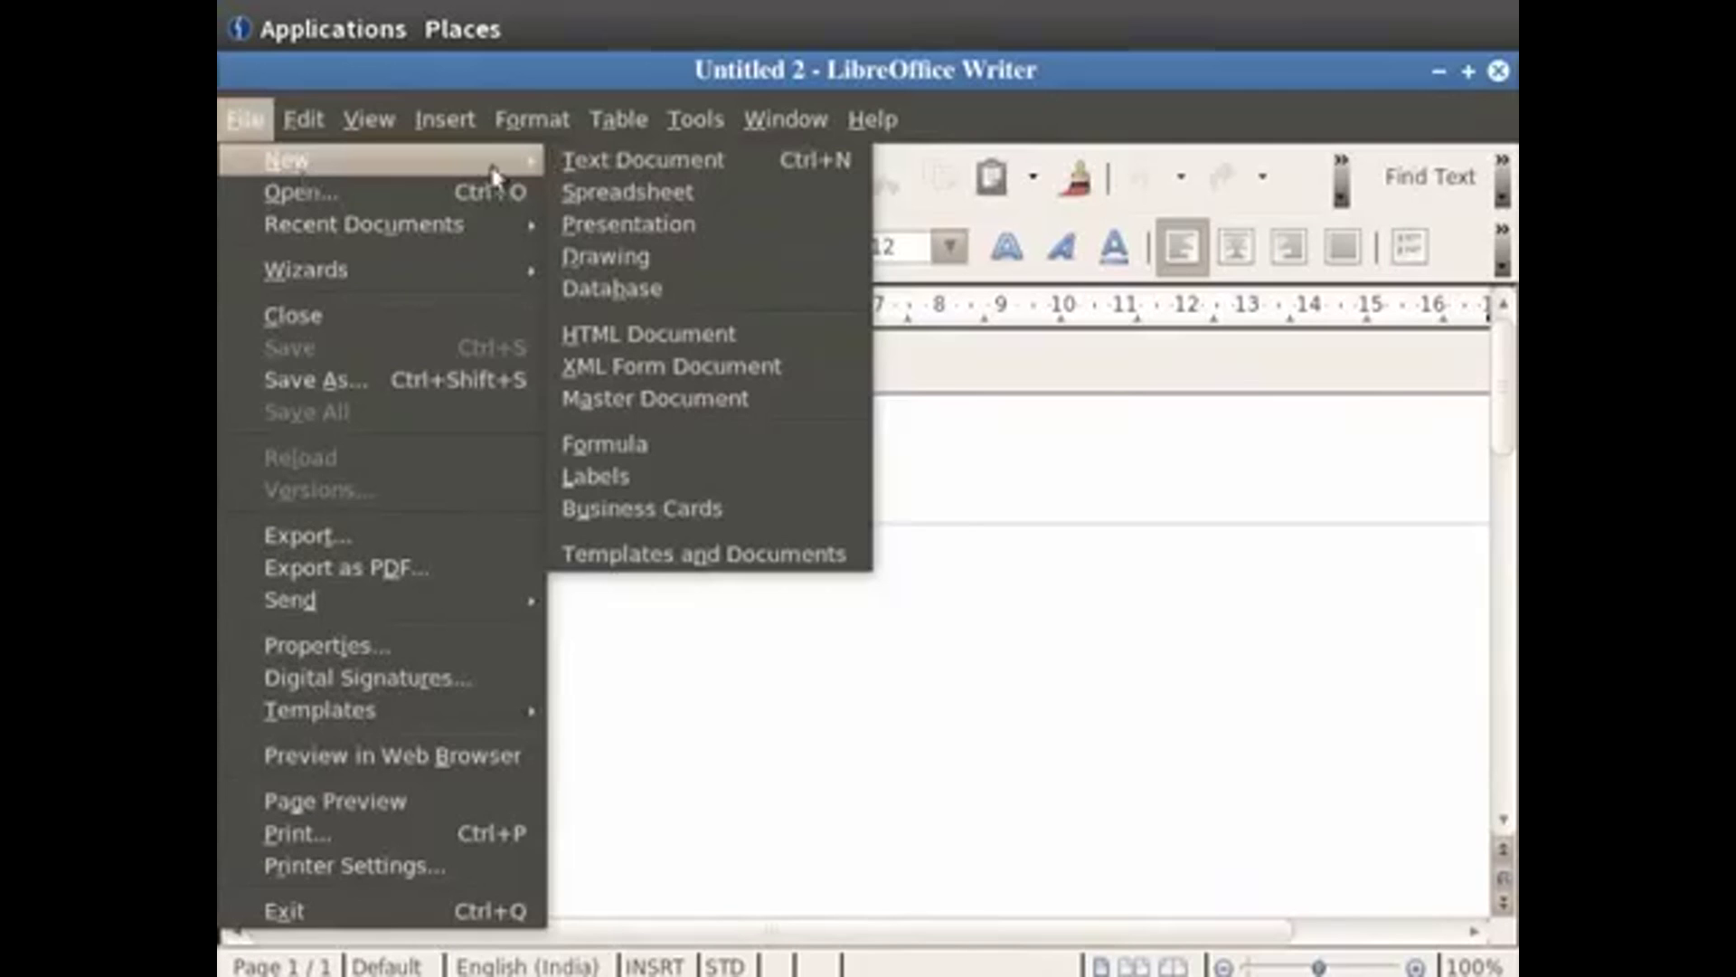
{"action": "left_click", "coordinate": [564, 160]}
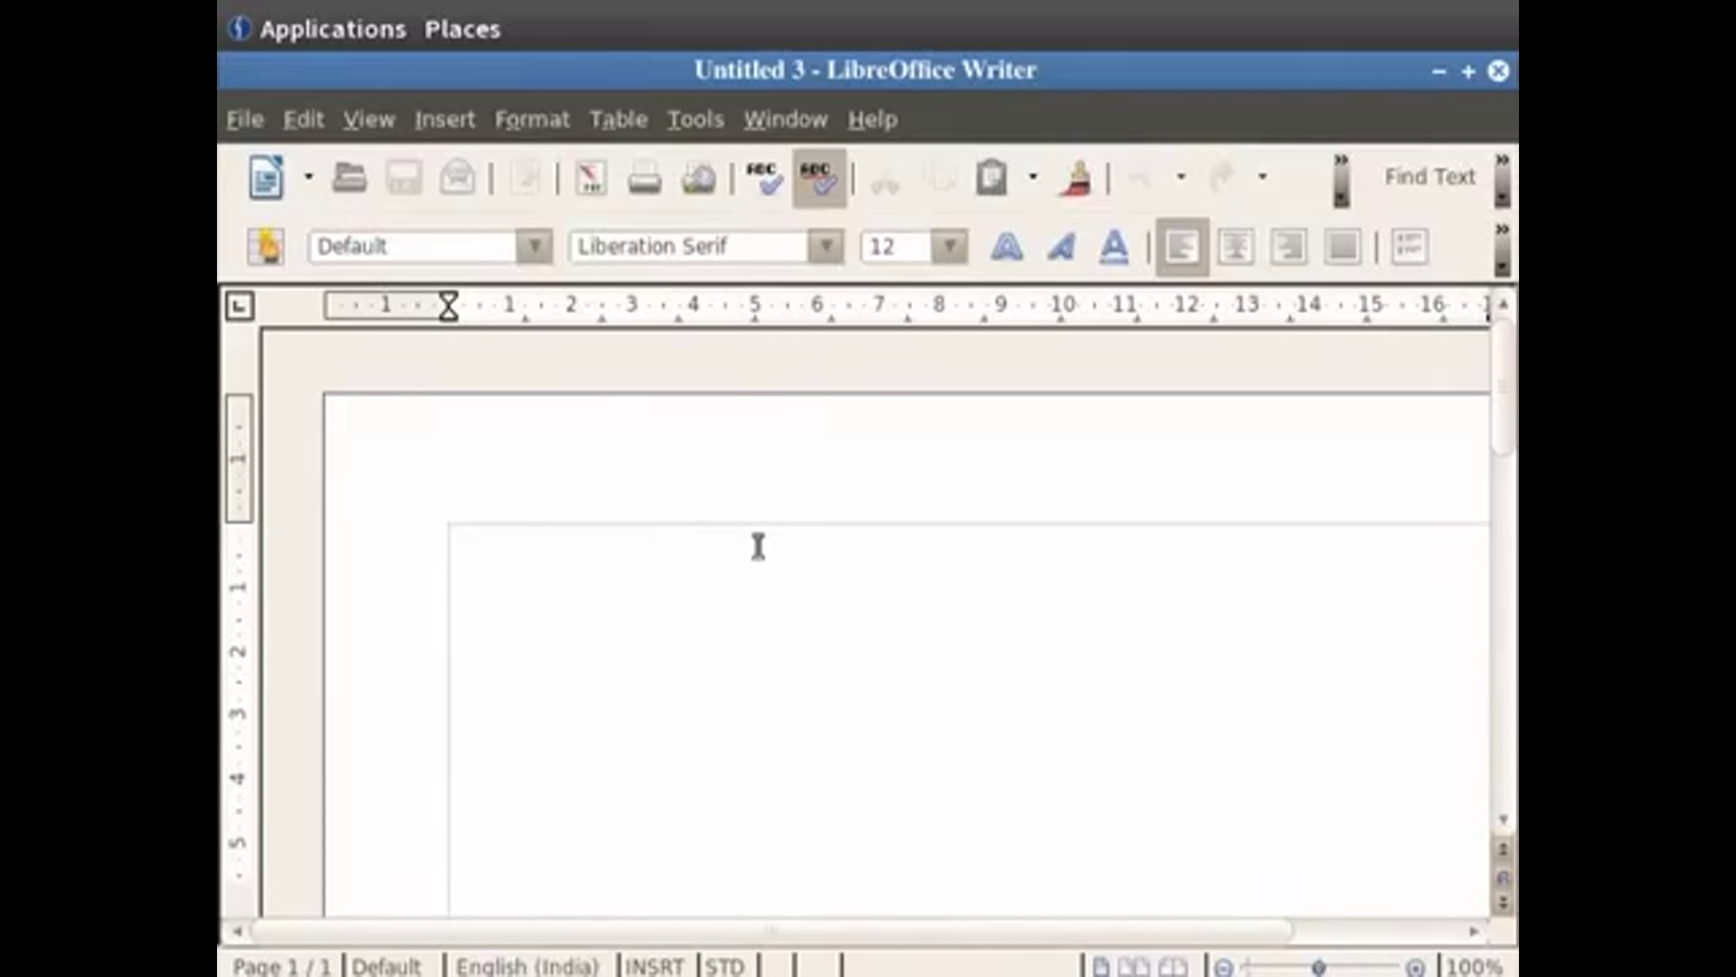
{"action": "type", "text": "RESUME"}
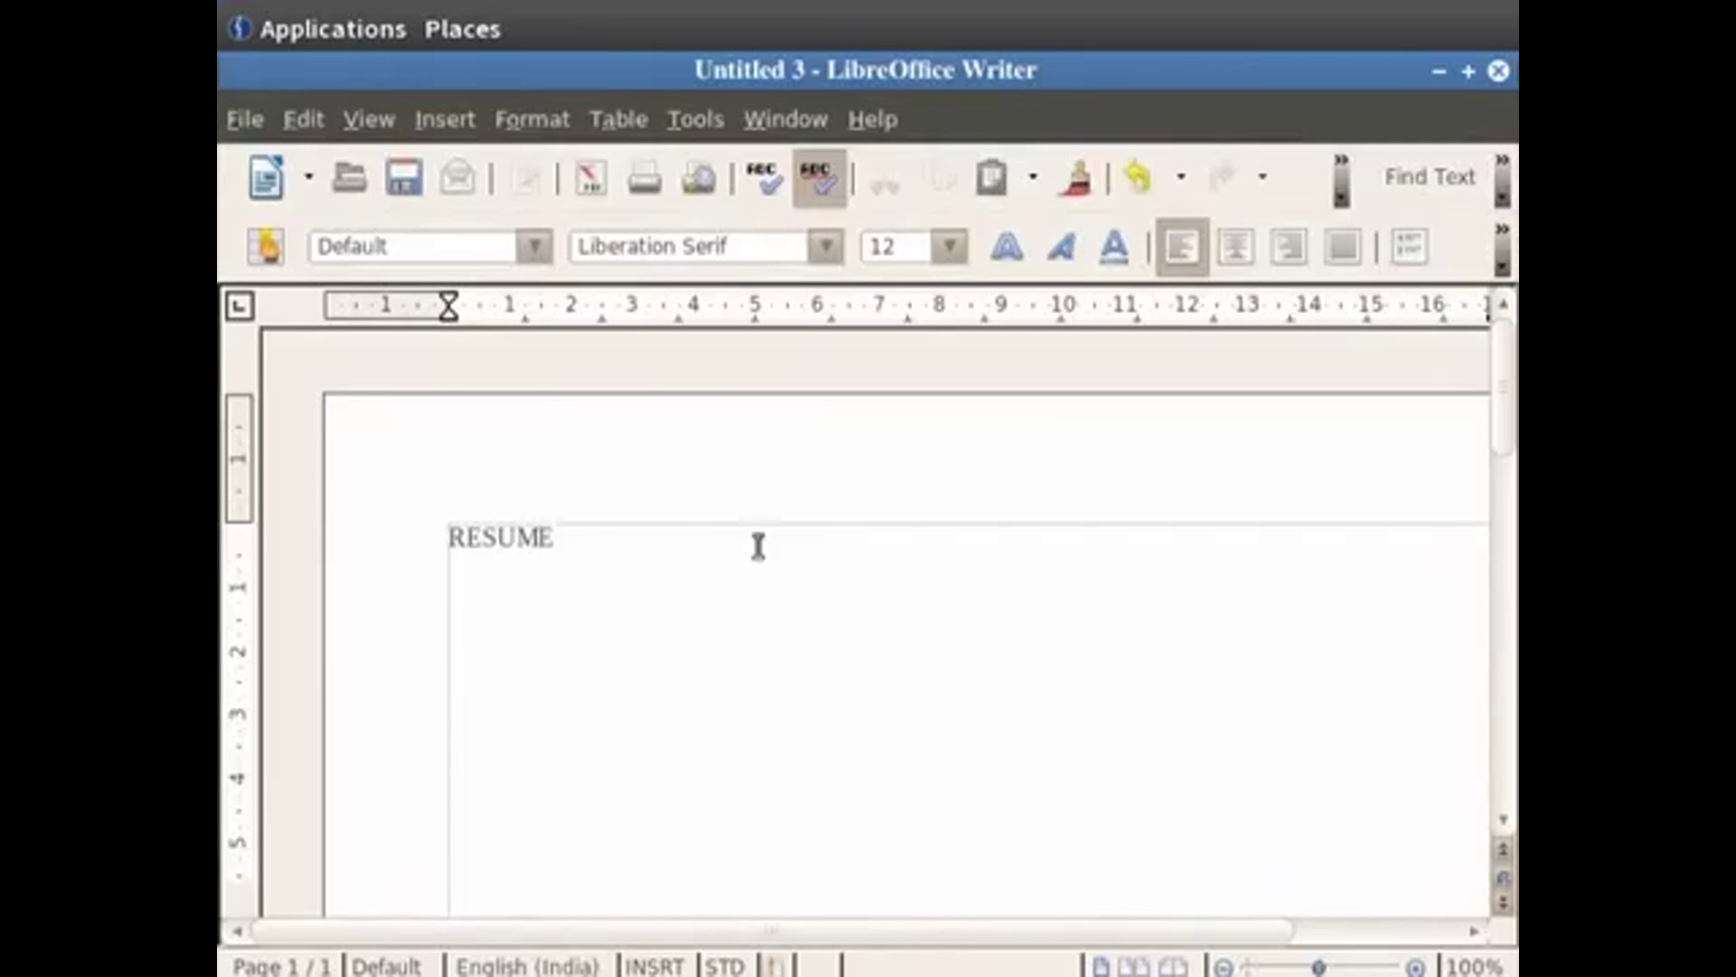
- Start saving the document under the name resume, with Desktop as the destination folder
{"action": "left_click", "coordinate": [250, 123]}
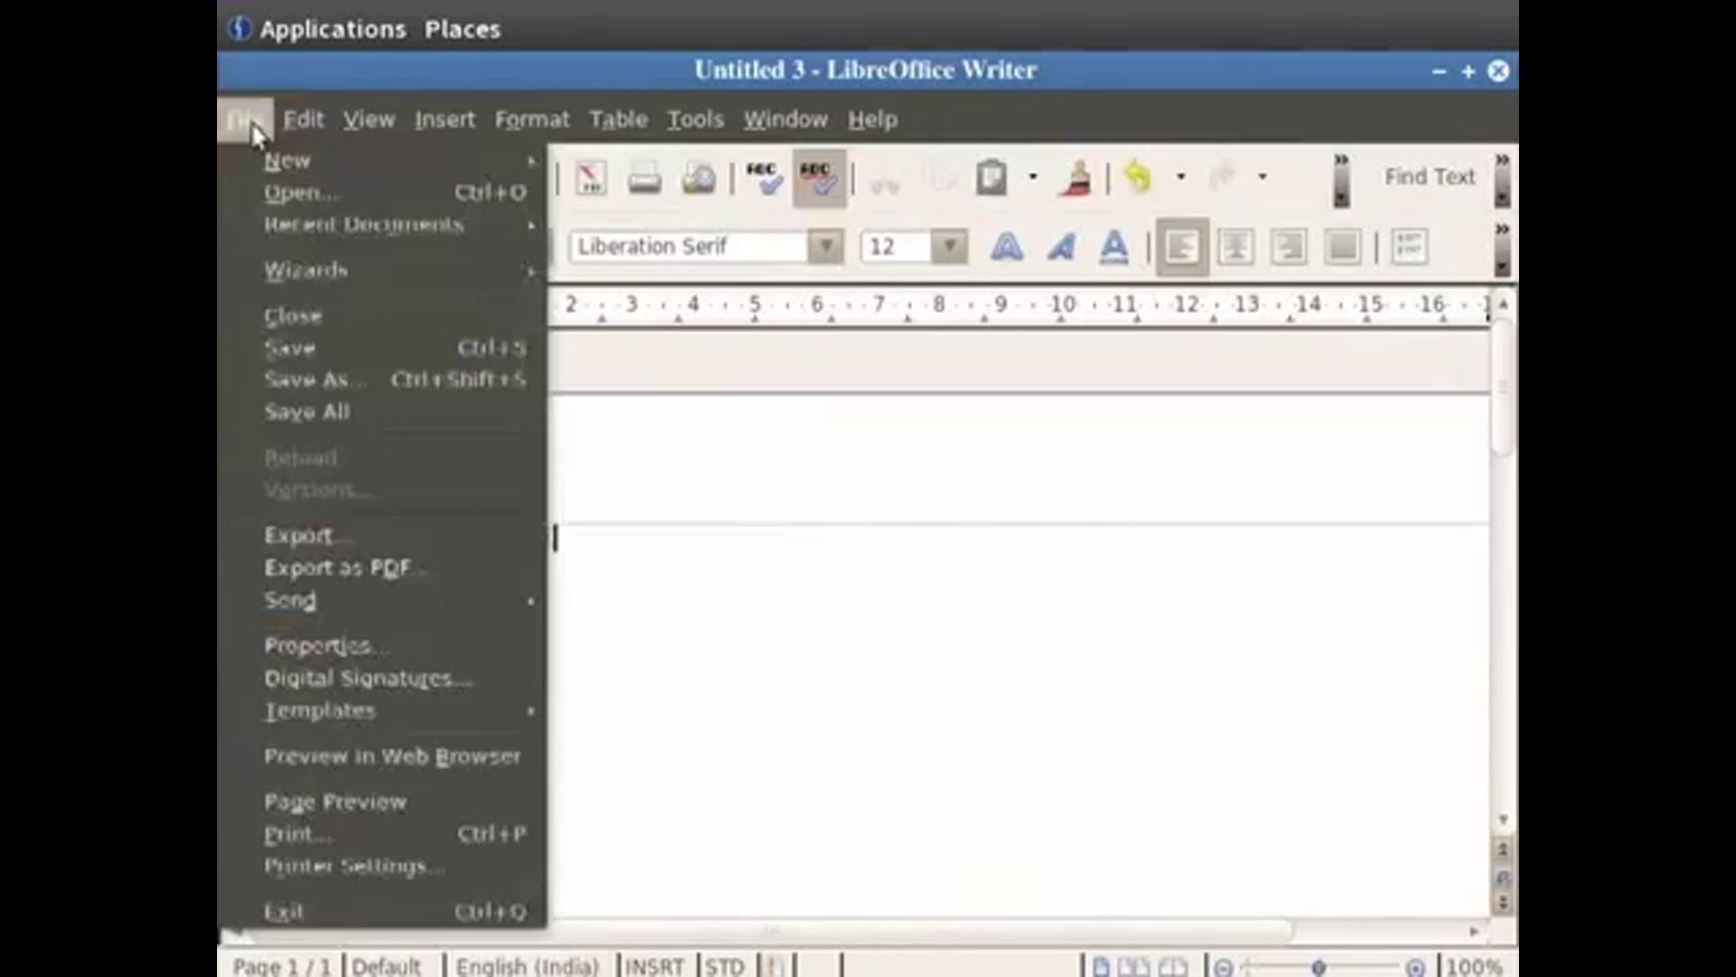
{"action": "left_click", "coordinate": [298, 385]}
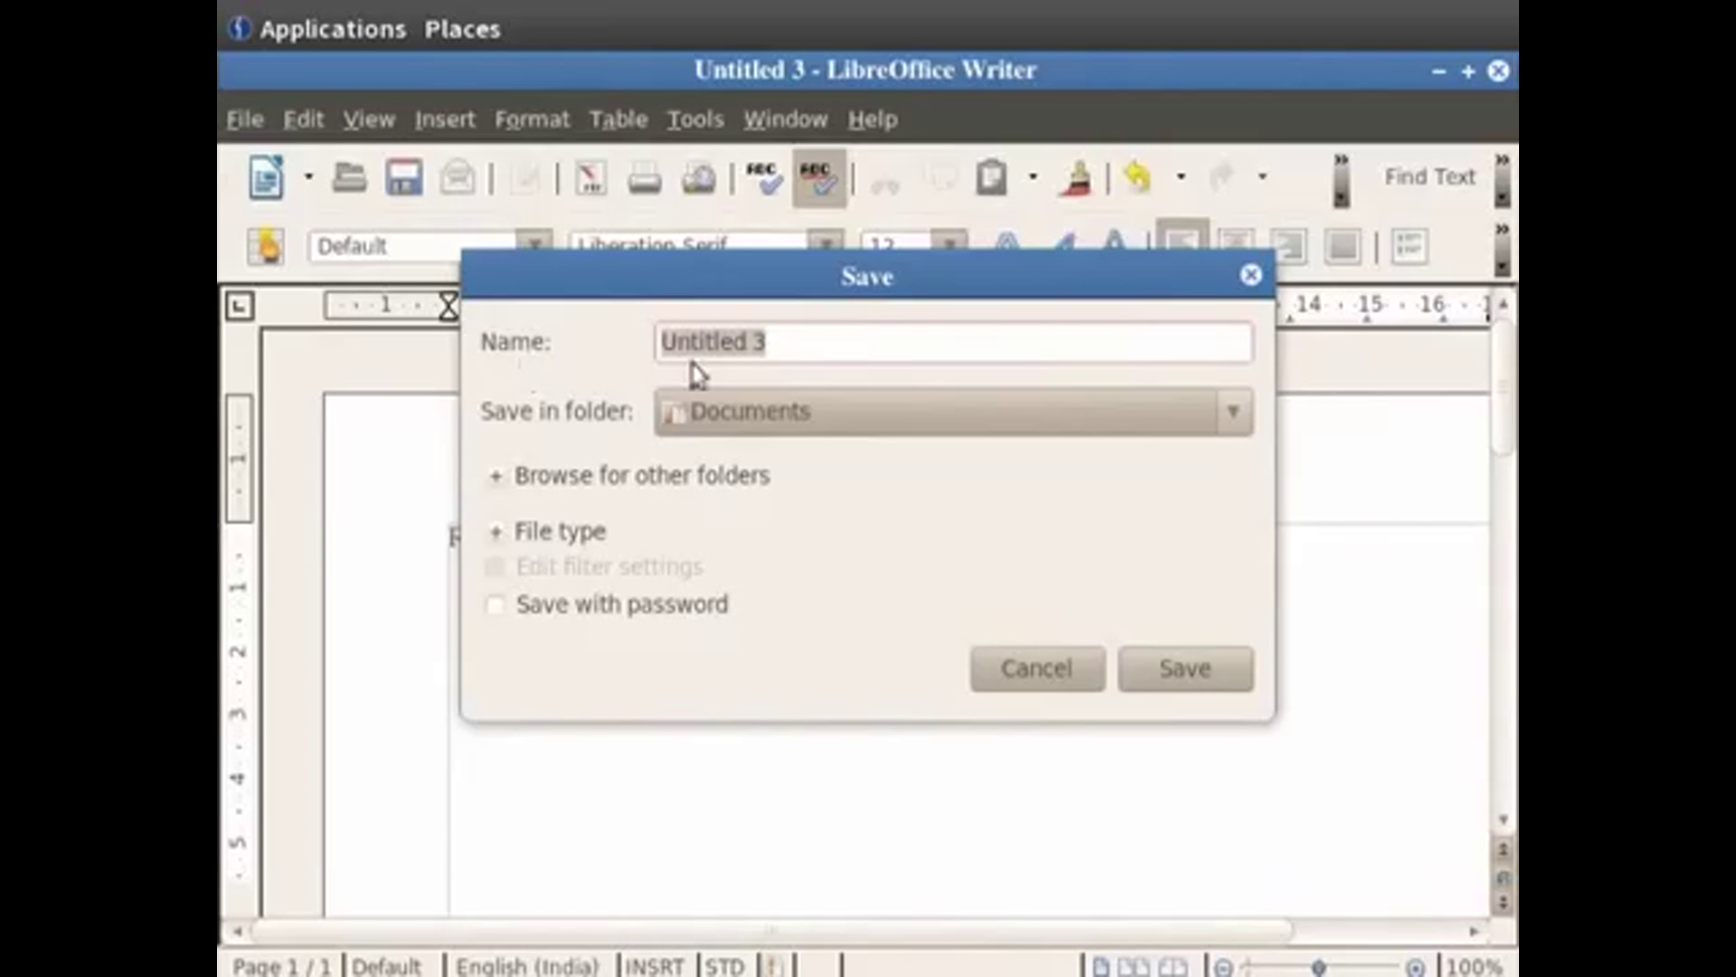
{"action": "type", "text": "r"}
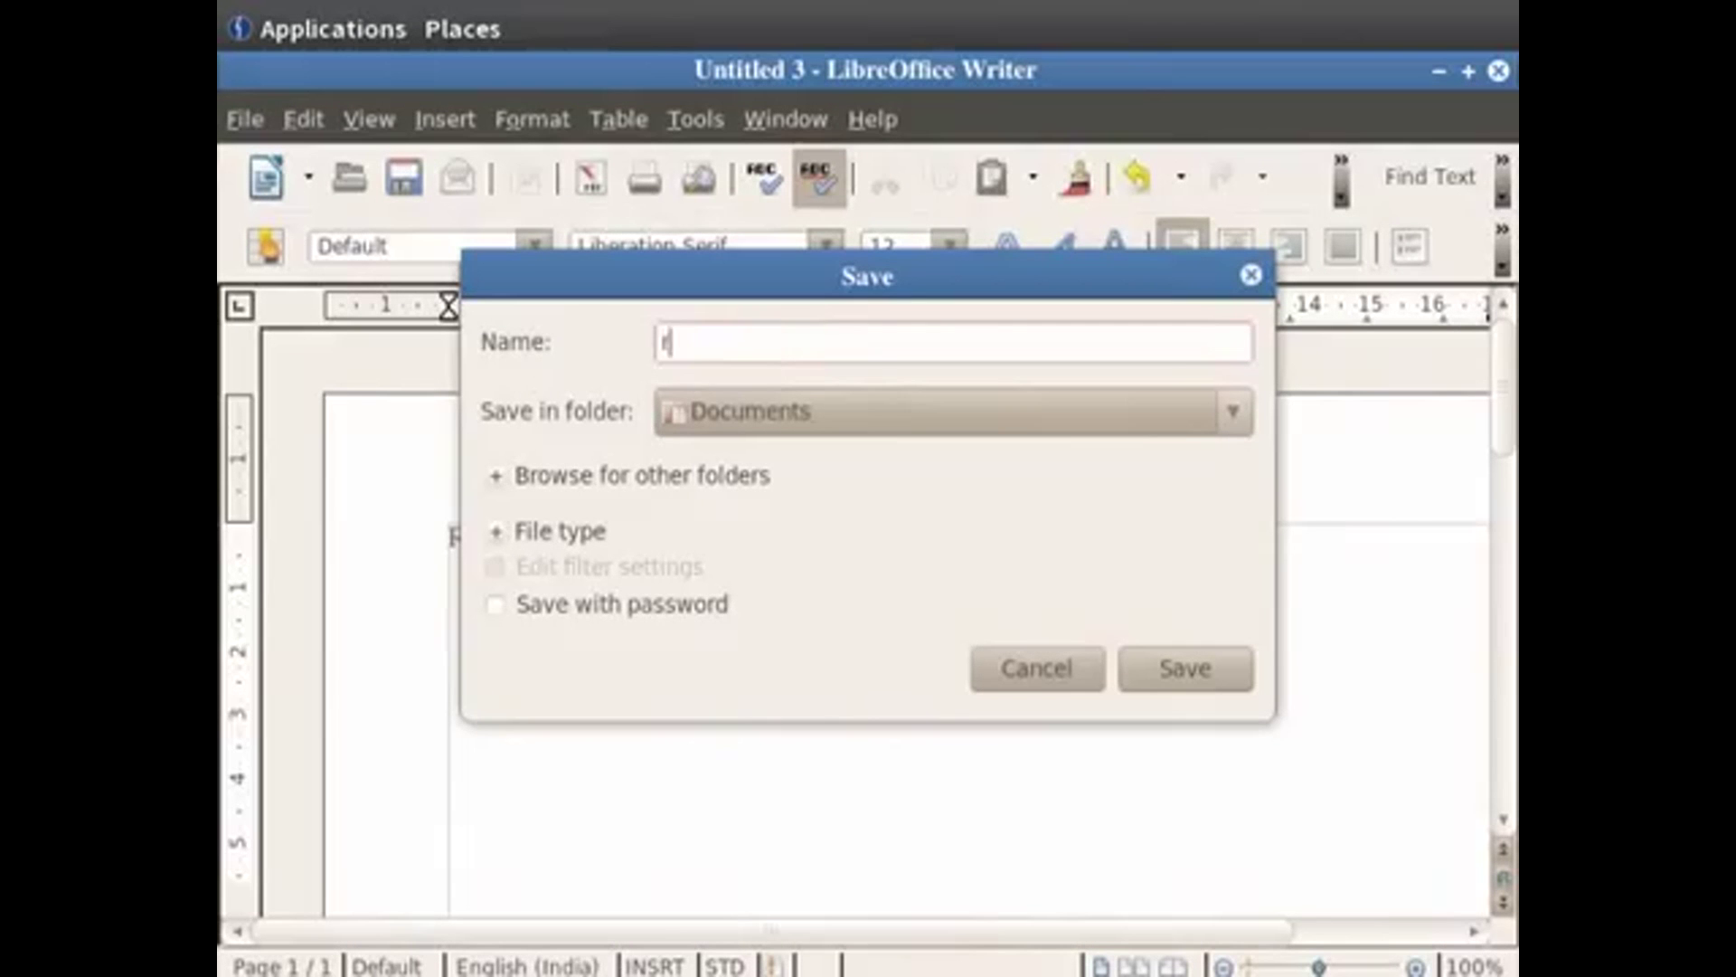
{"action": "type", "text": "esume"}
{"action": "left_click", "coordinate": [1235, 414]}
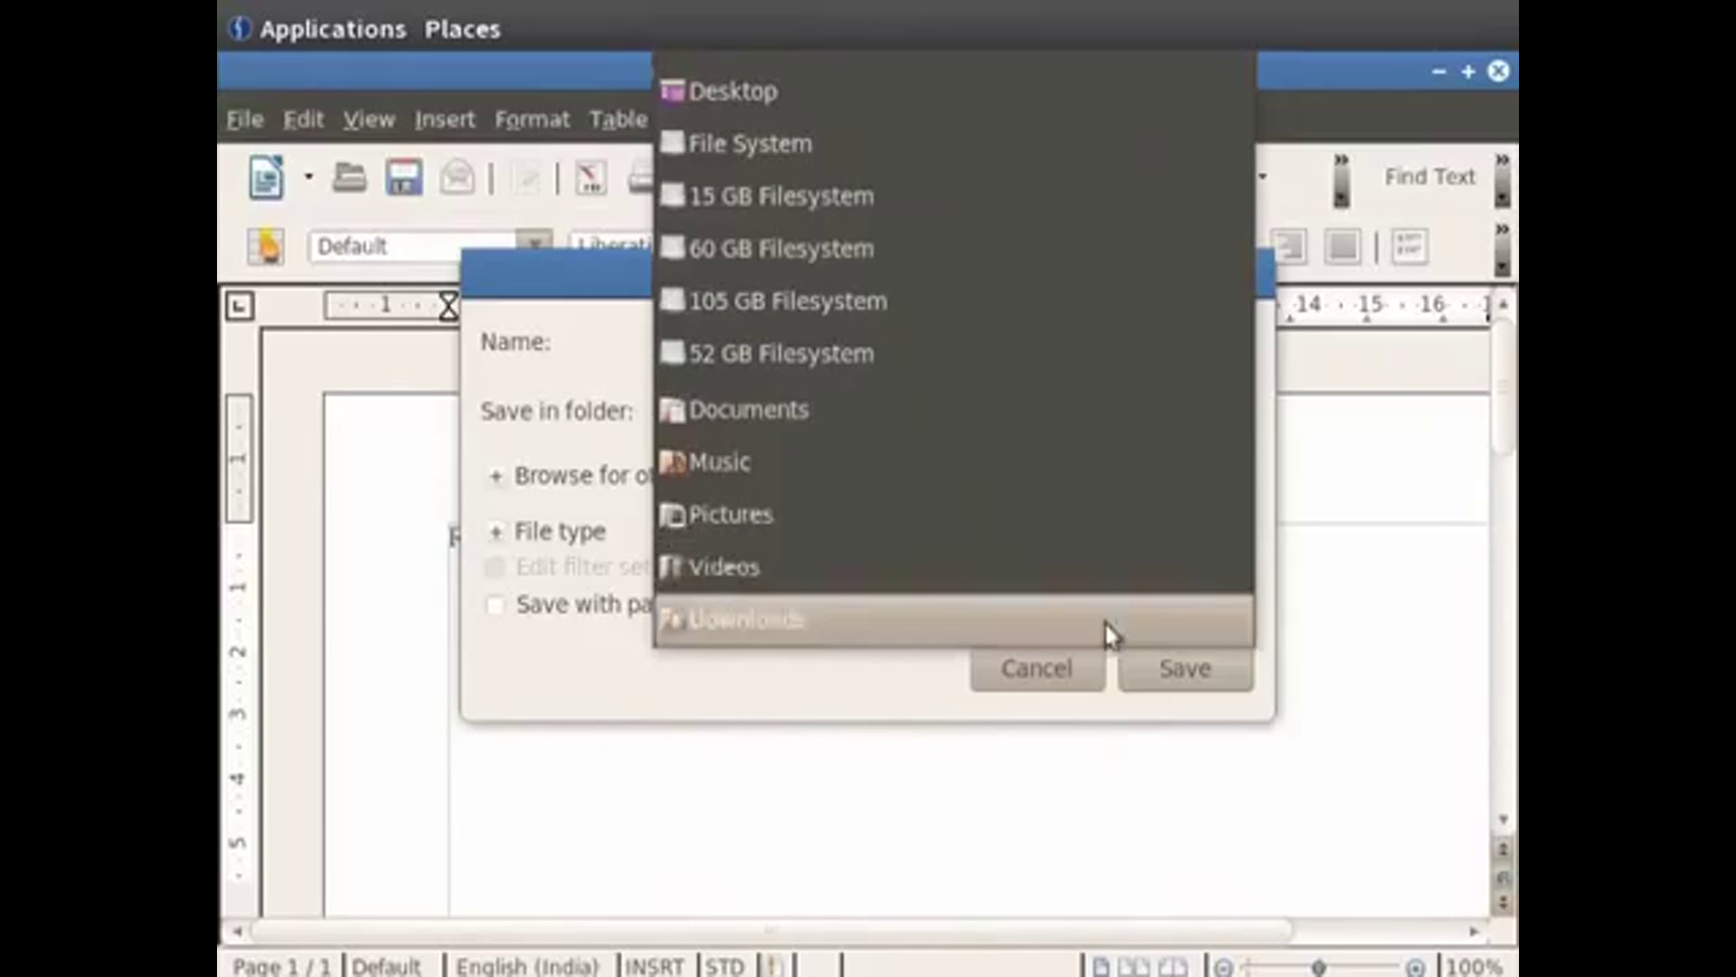
{"action": "left_click", "coordinate": [1045, 110]}
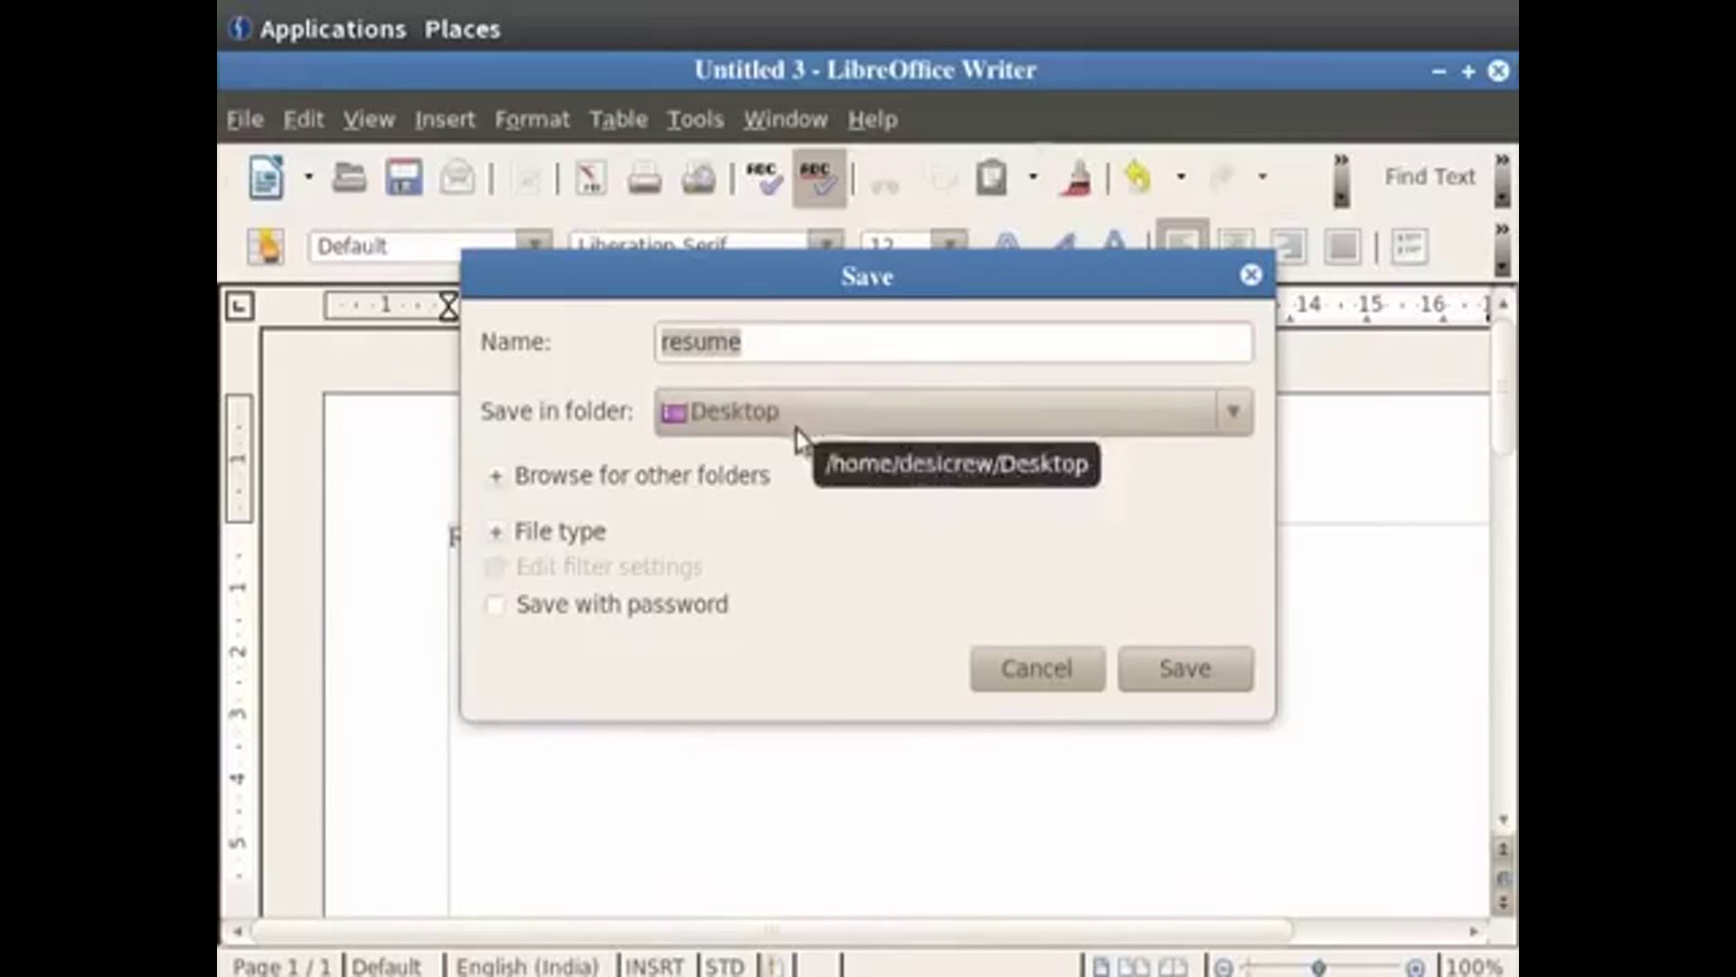
- Look through the available file types, choose ODF Text Document (.odt) and save the file
{"action": "left_click", "coordinate": [496, 481]}
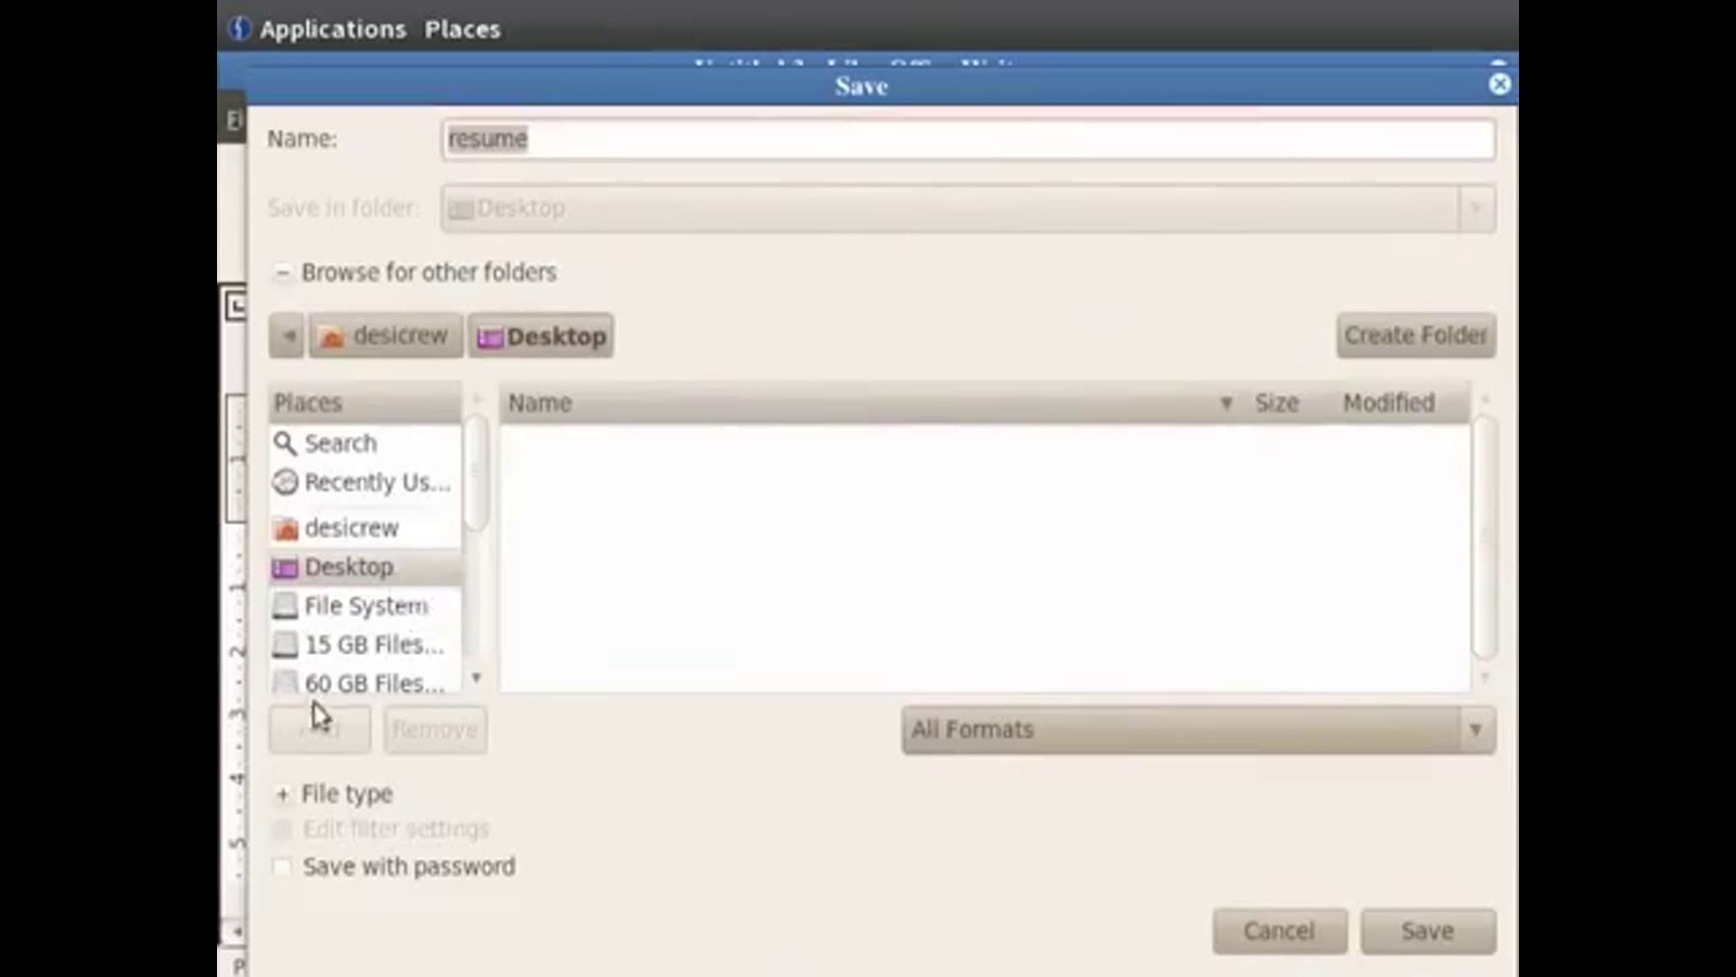
{"action": "left_click", "coordinate": [283, 794]}
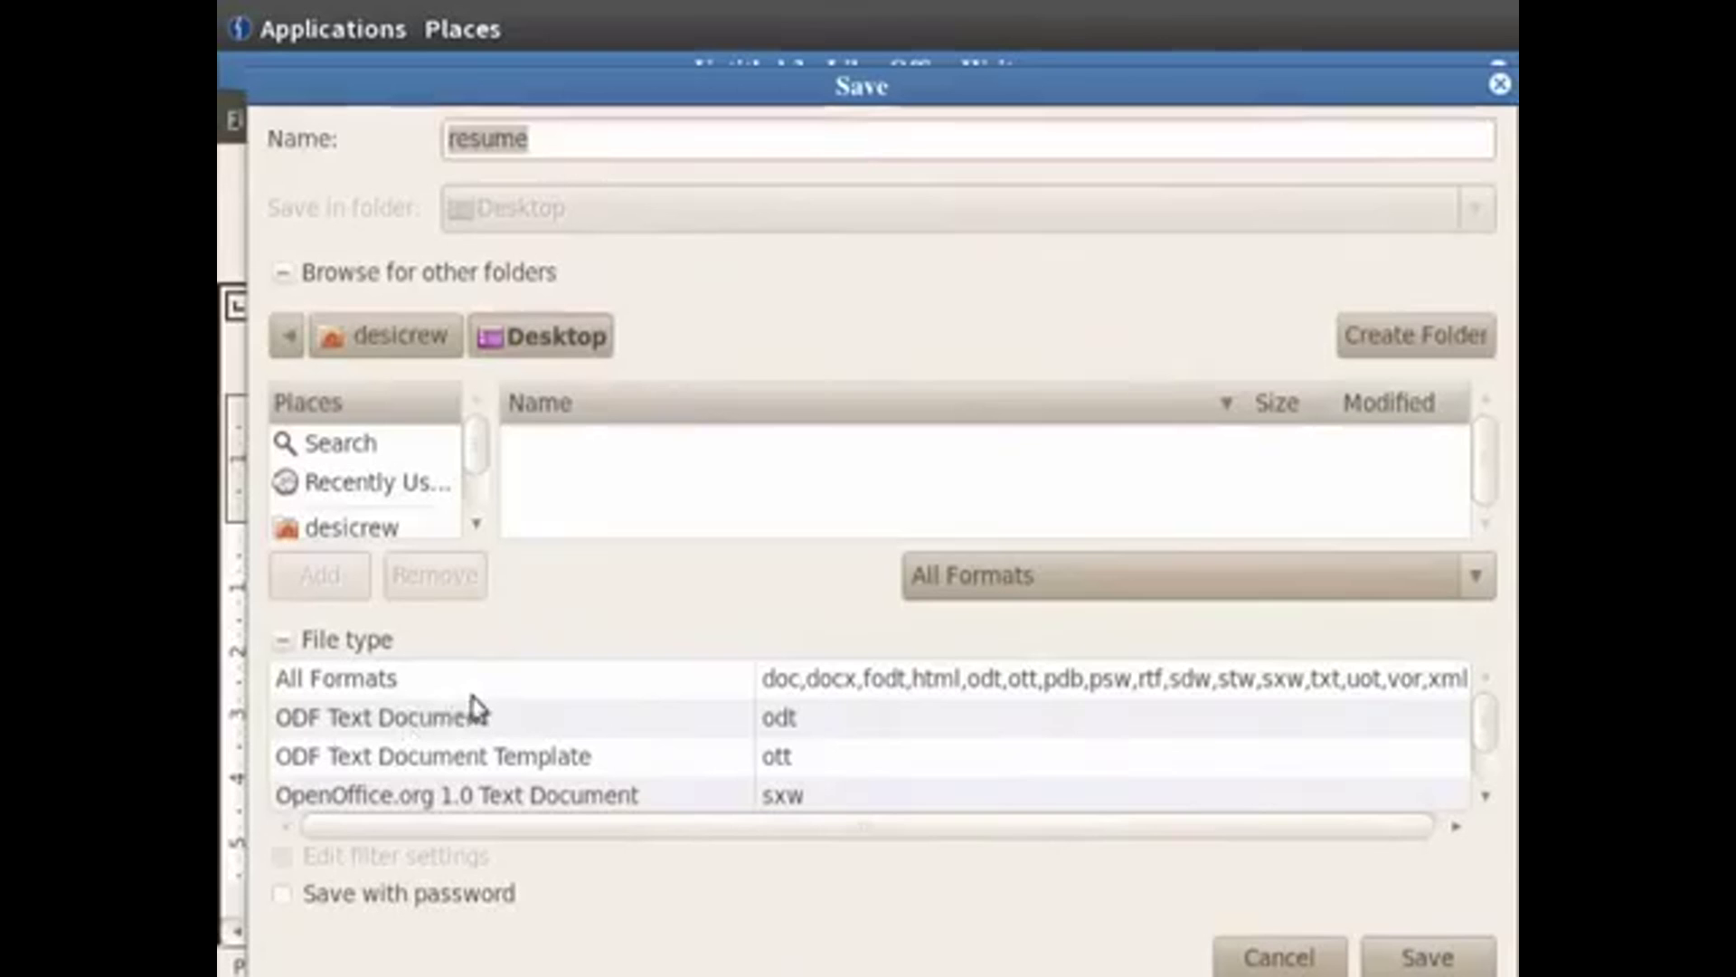
{"action": "scroll", "coordinate": [476, 720], "scroll_direction": "down", "scroll_amount": 3}
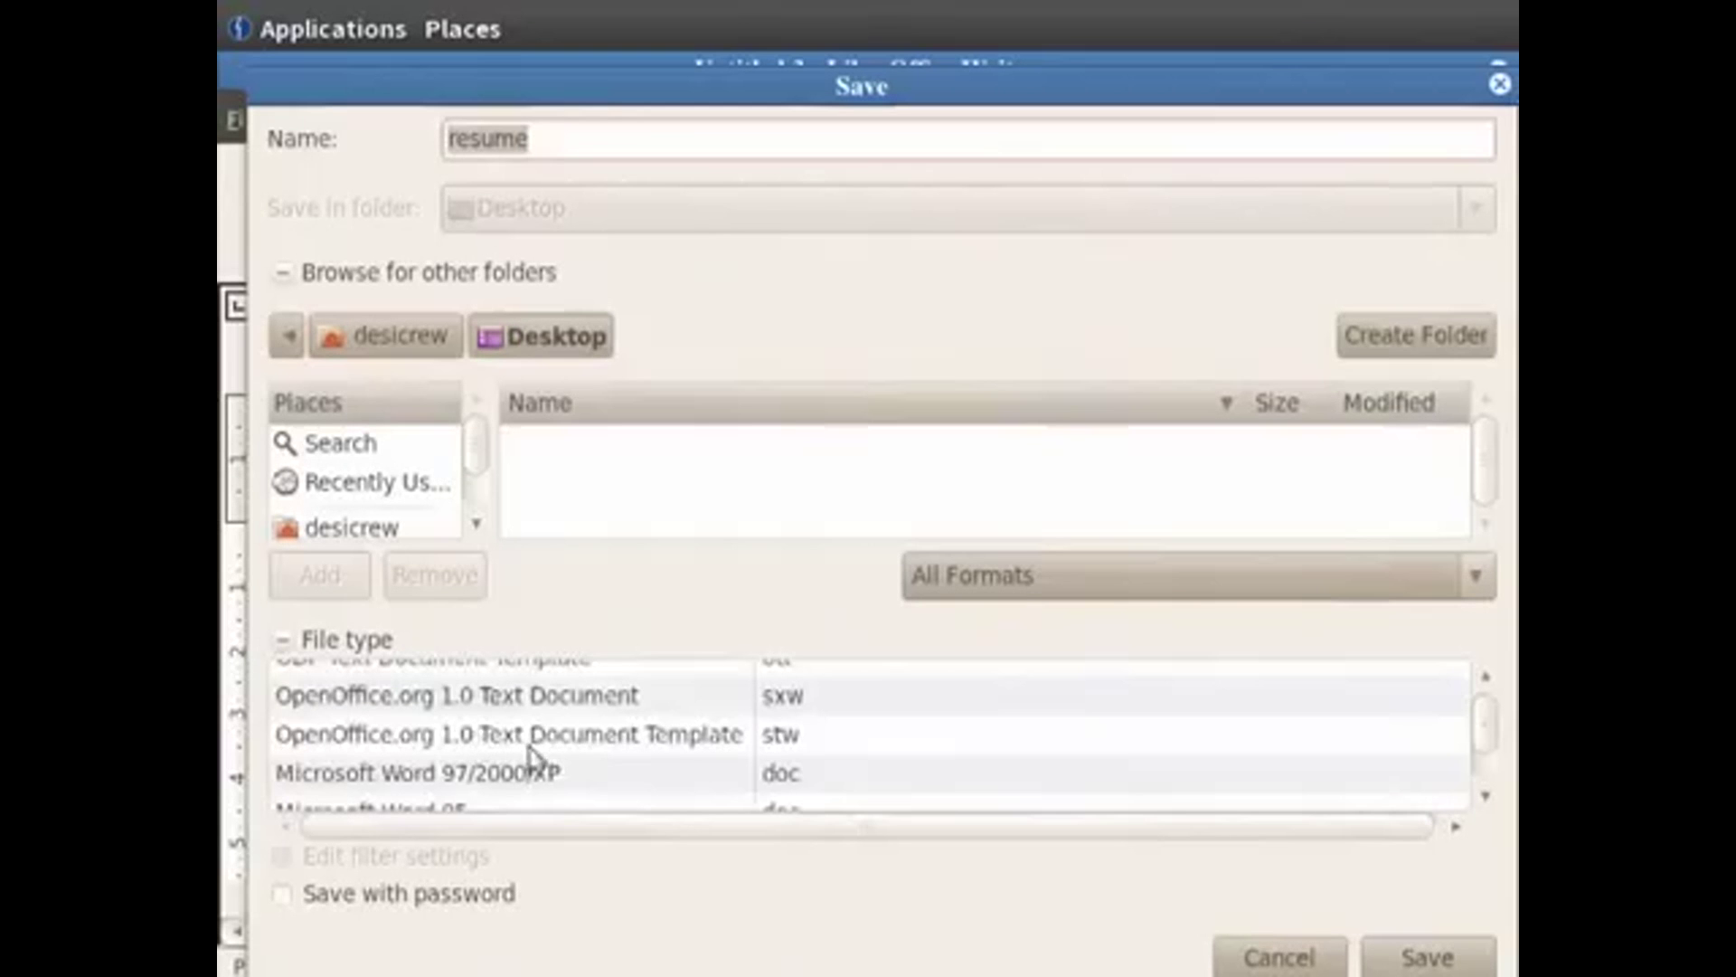
{"action": "scroll", "coordinate": [783, 774], "scroll_direction": "up", "scroll_amount": 3}
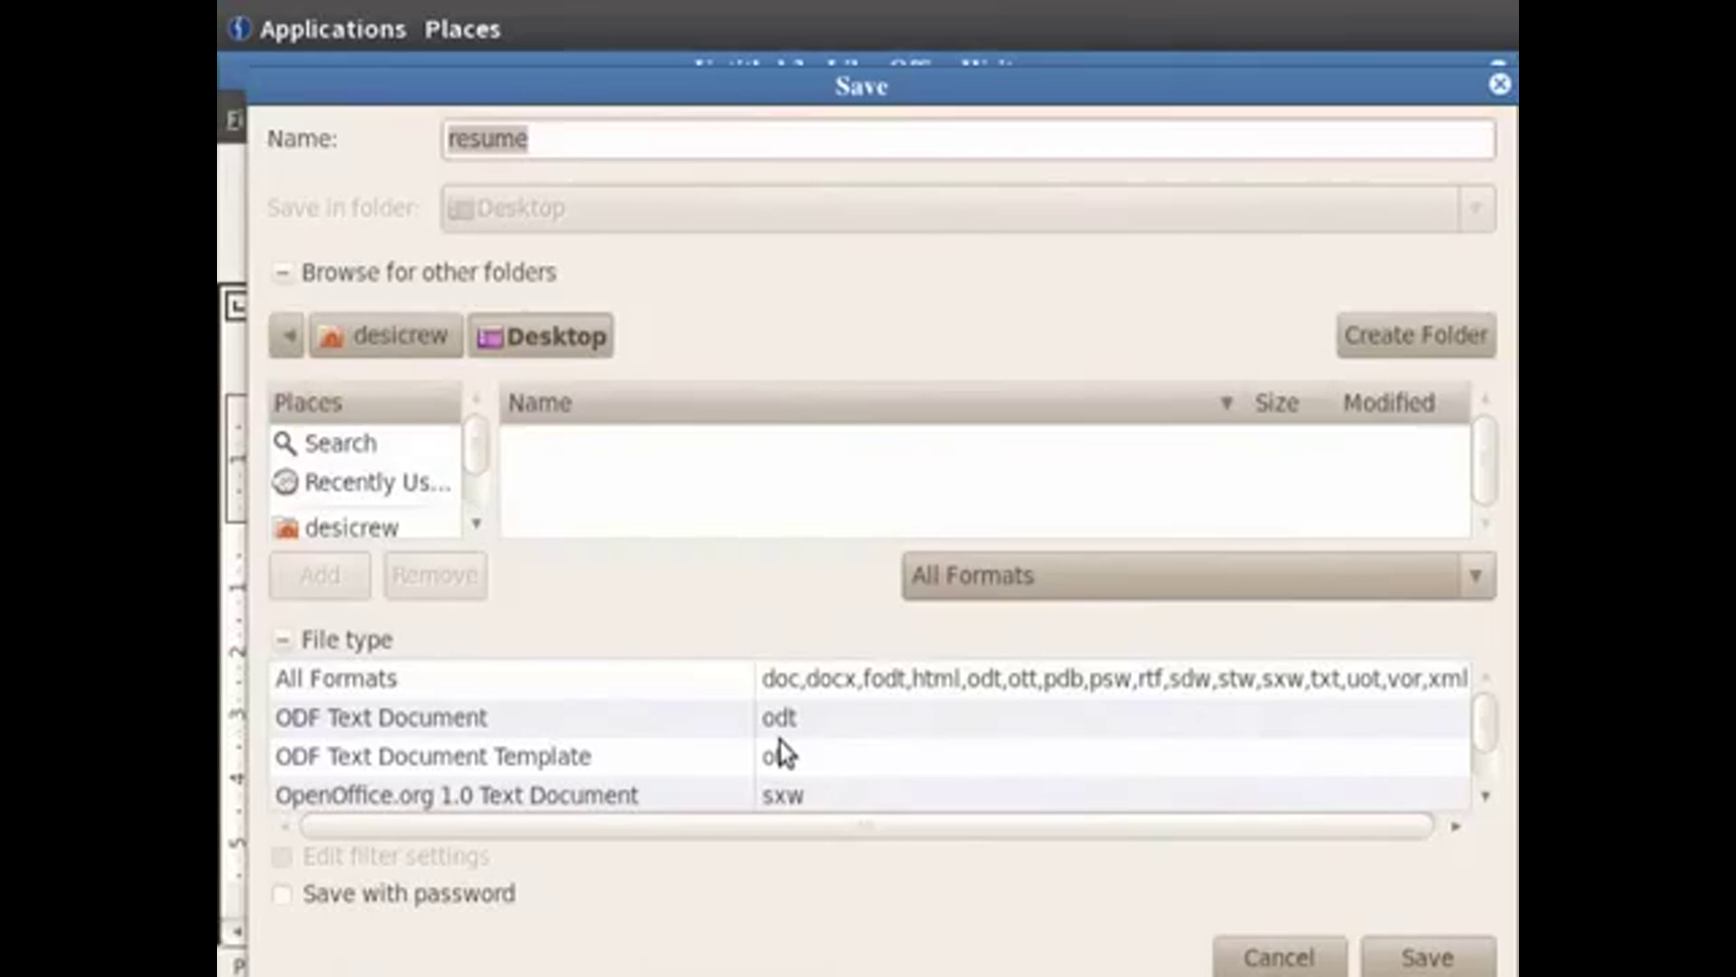
{"action": "scroll", "coordinate": [777, 755], "scroll_direction": "down", "scroll_amount": 3}
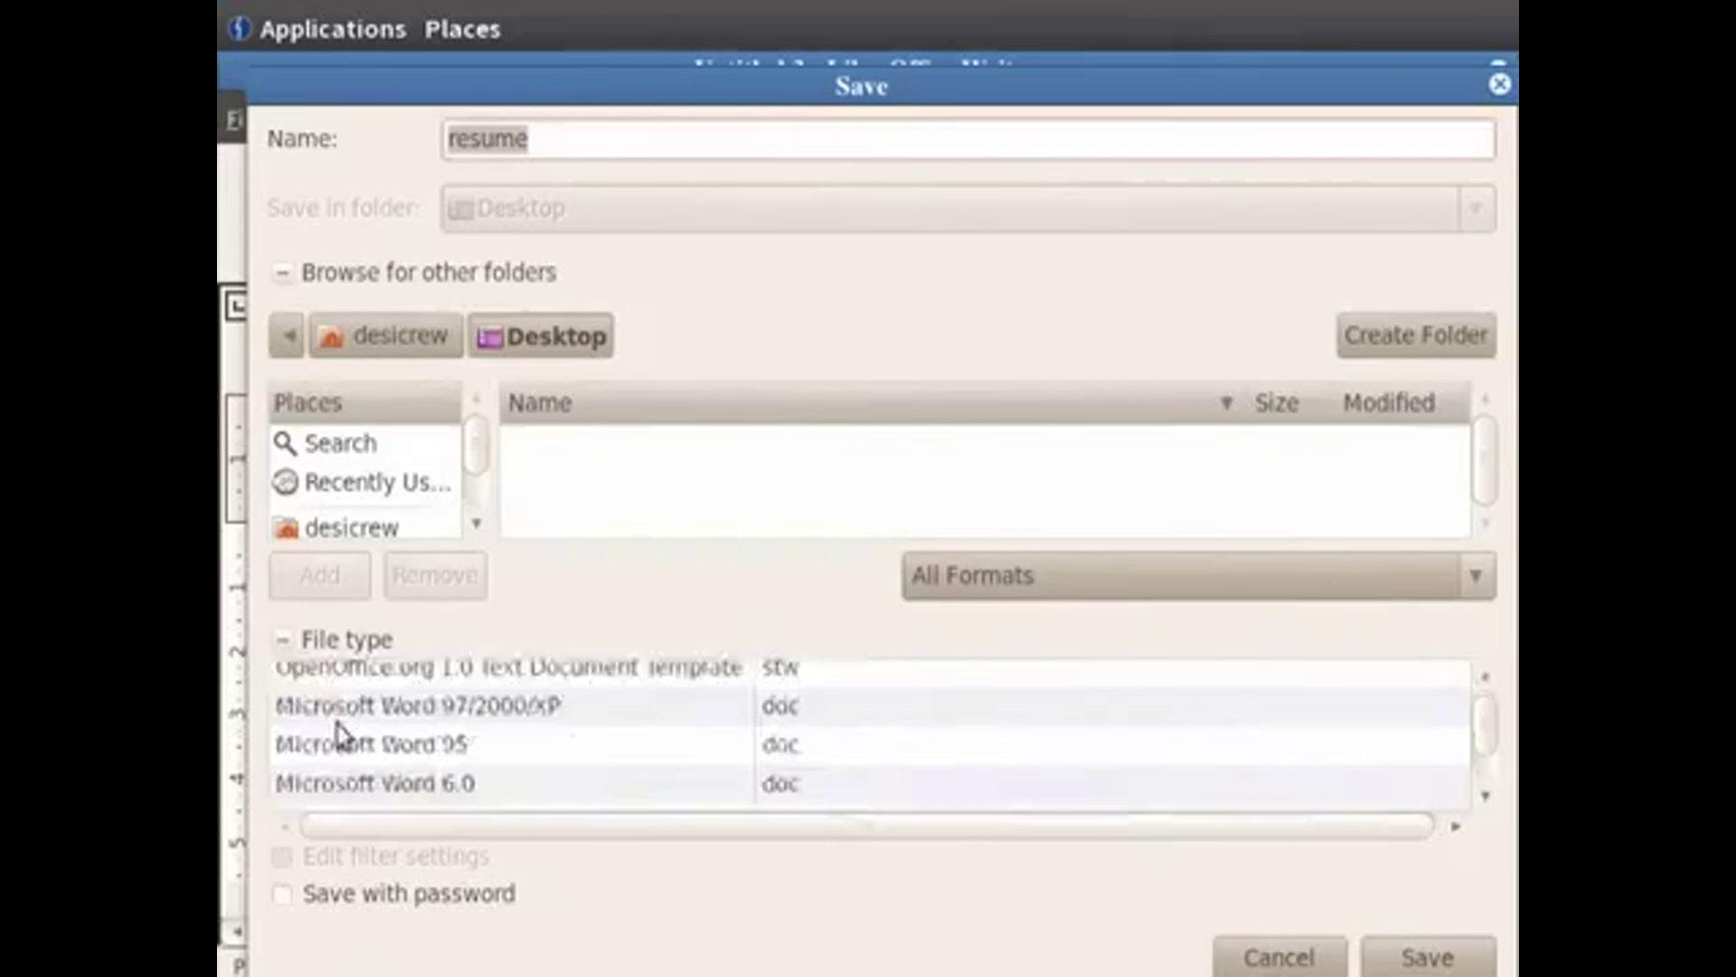
{"action": "scroll", "coordinate": [779, 733], "scroll_direction": "down", "scroll_amount": 5}
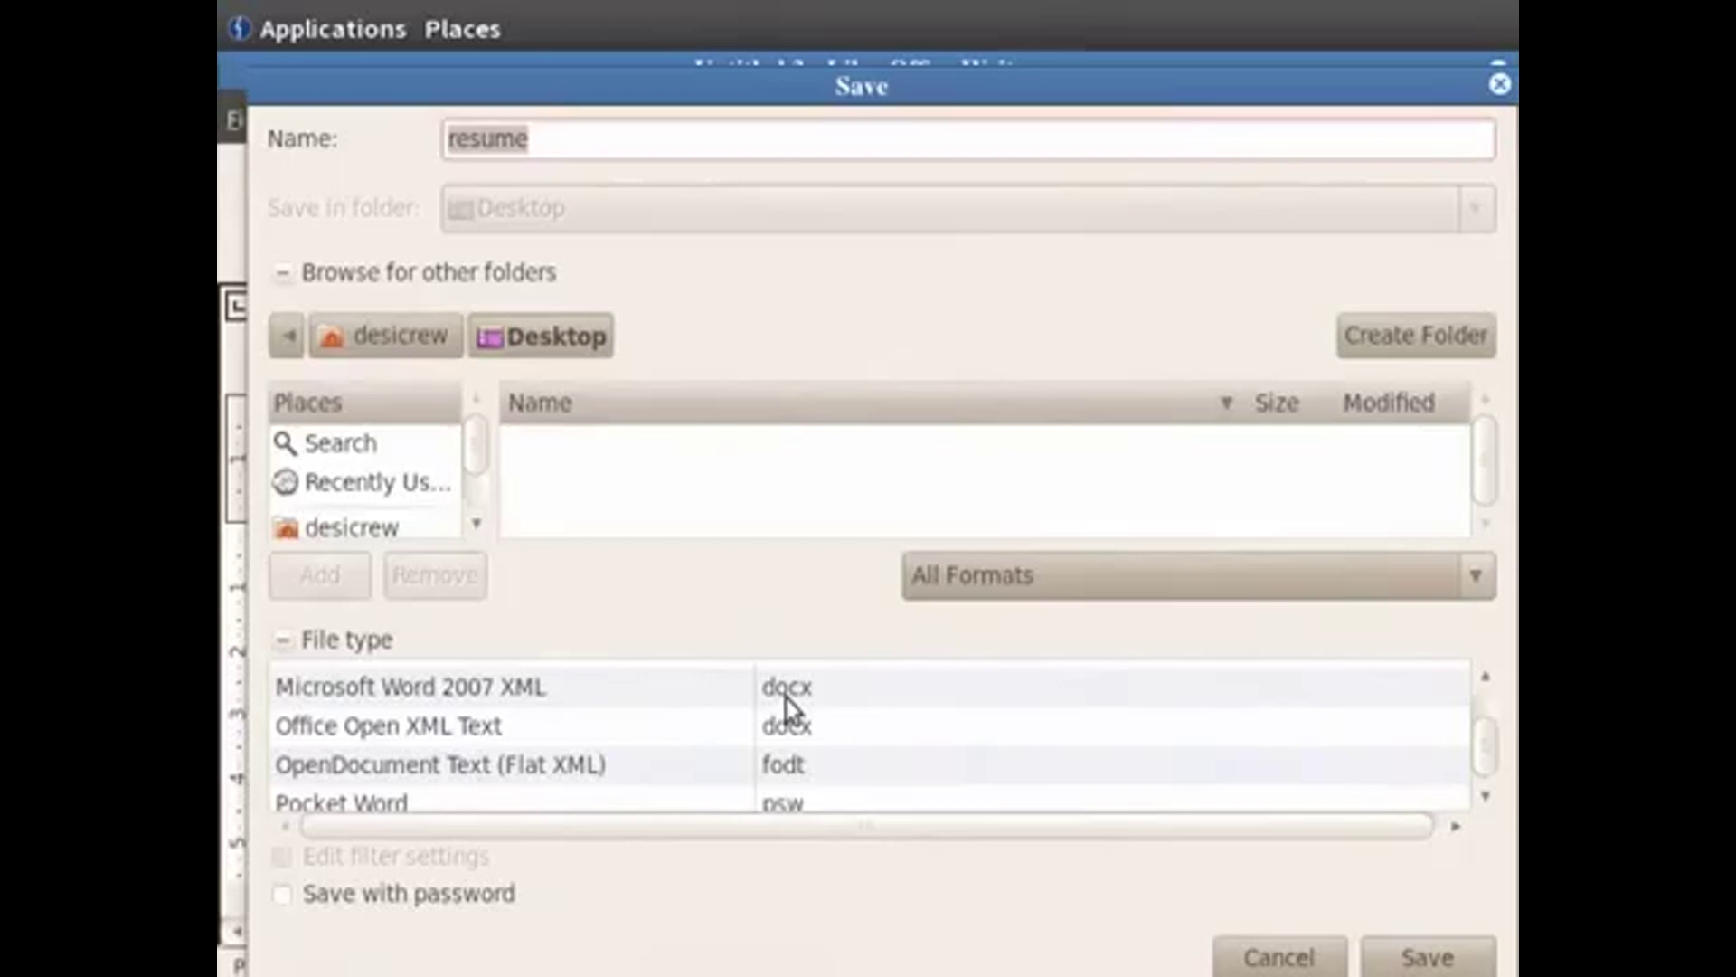
{"action": "scroll", "coordinate": [785, 707], "scroll_direction": "down", "scroll_amount": 3}
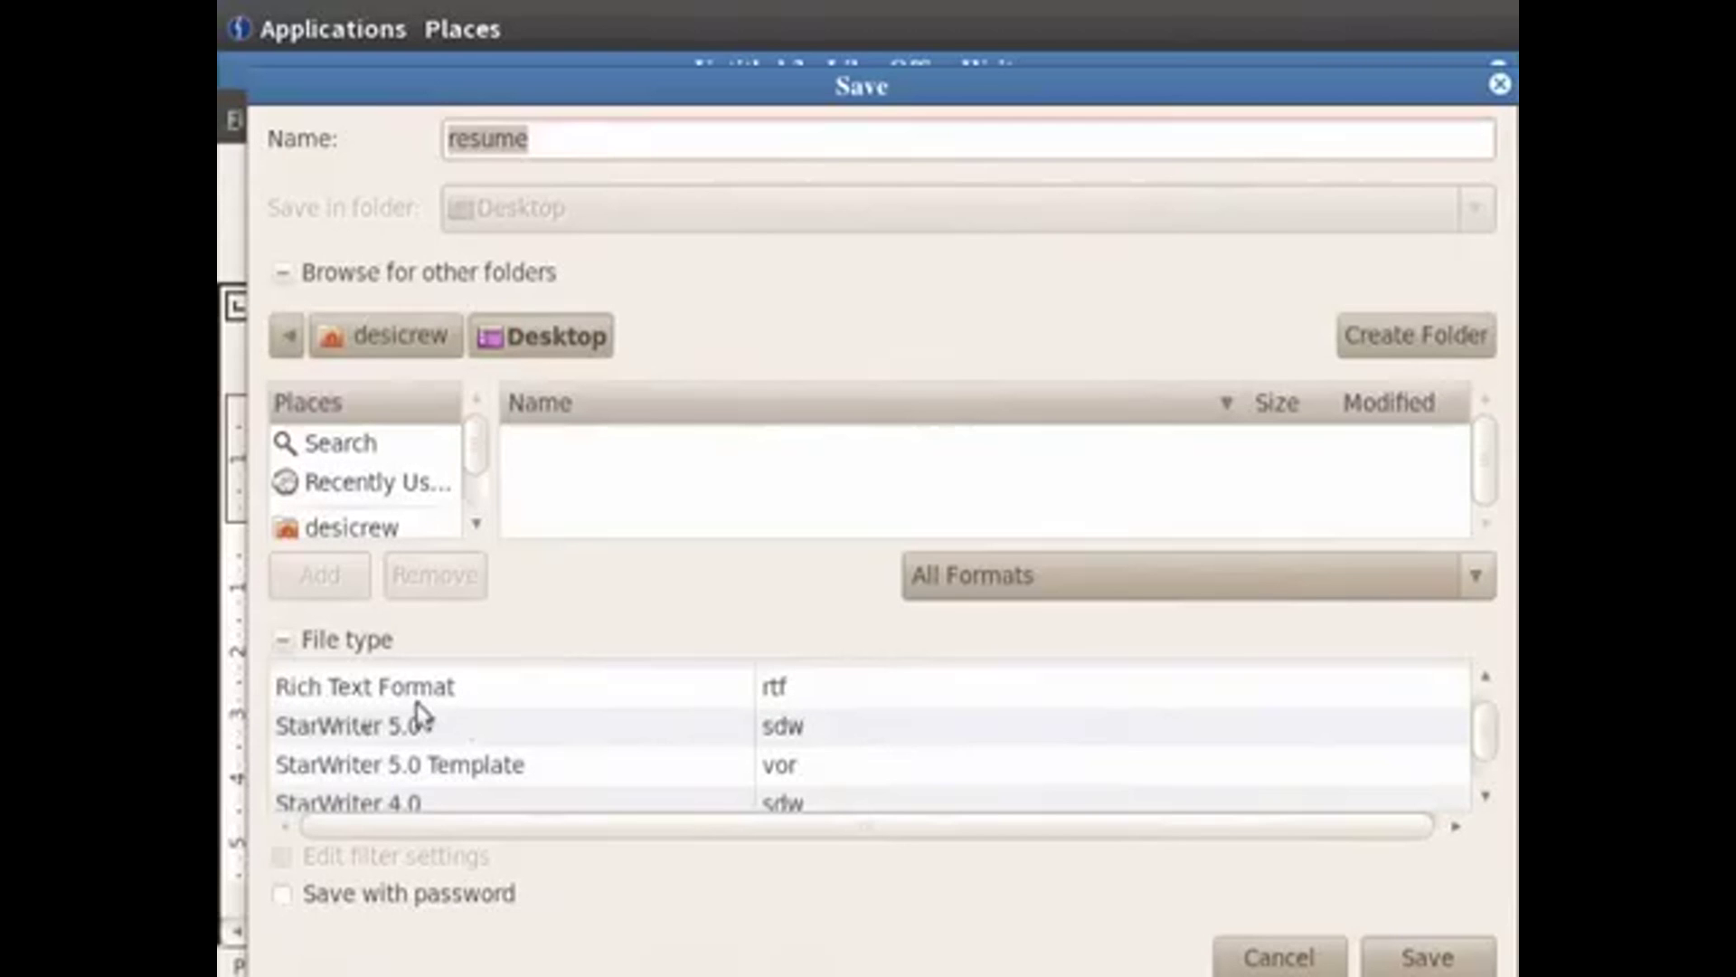
{"action": "scroll", "coordinate": [434, 719], "scroll_direction": "up", "scroll_amount": 5}
{"action": "left_click", "coordinate": [451, 719]}
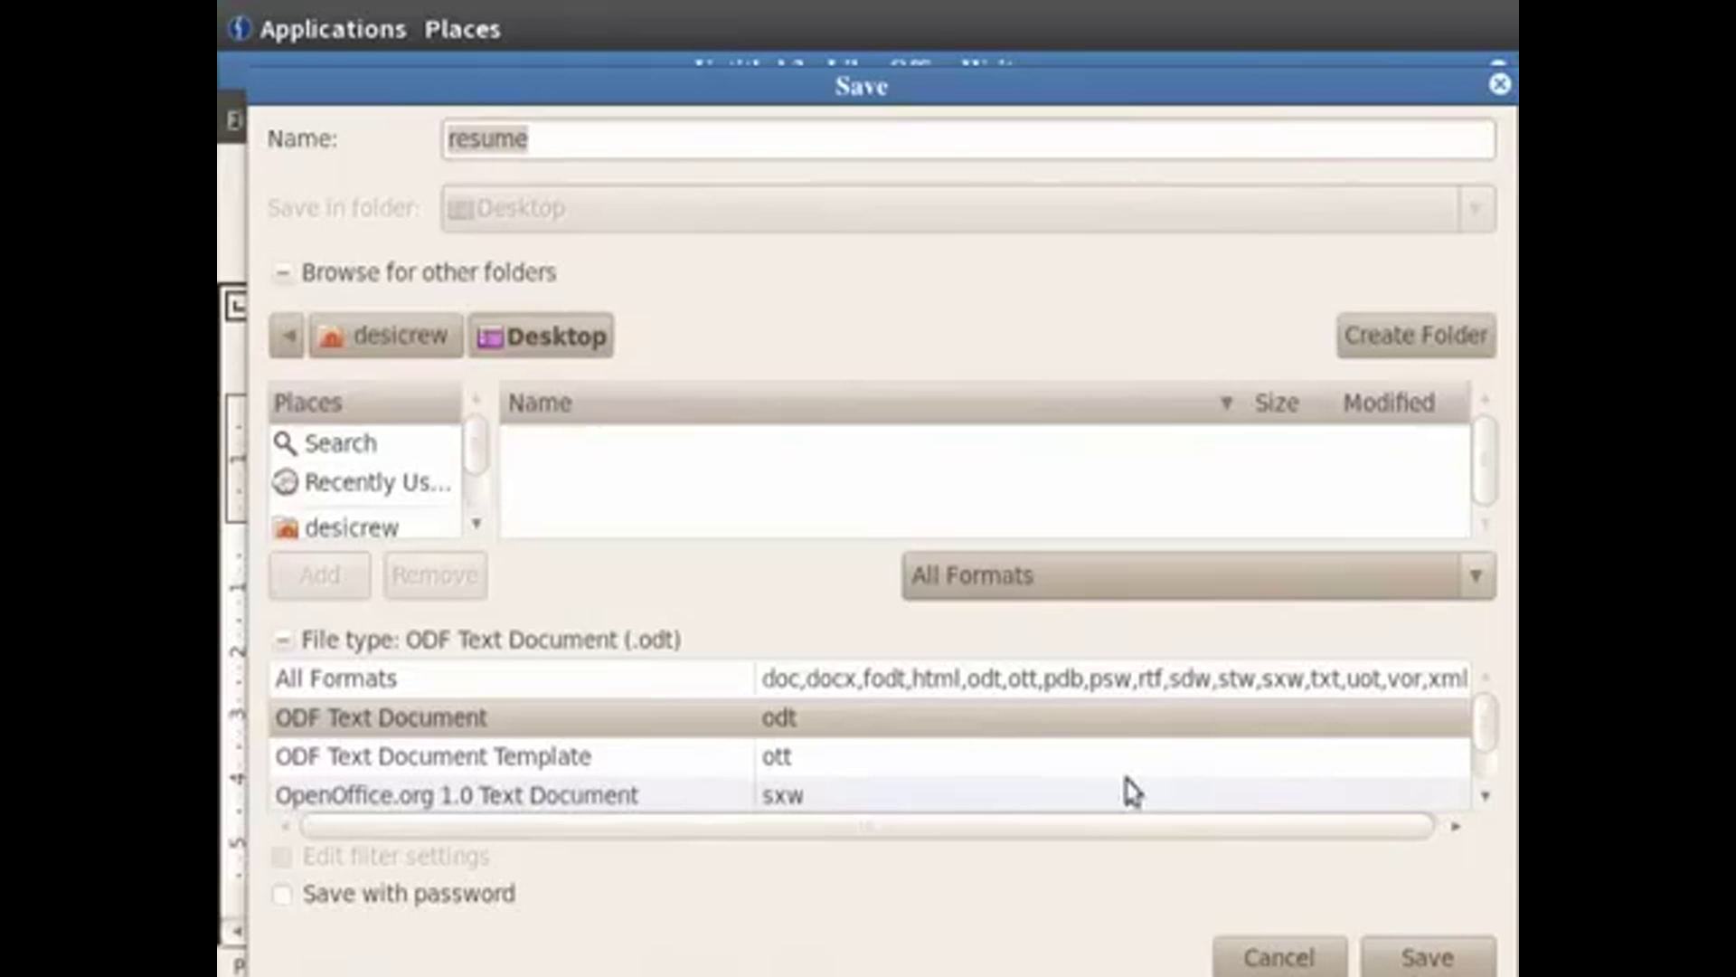
{"action": "left_click", "coordinate": [1420, 957]}
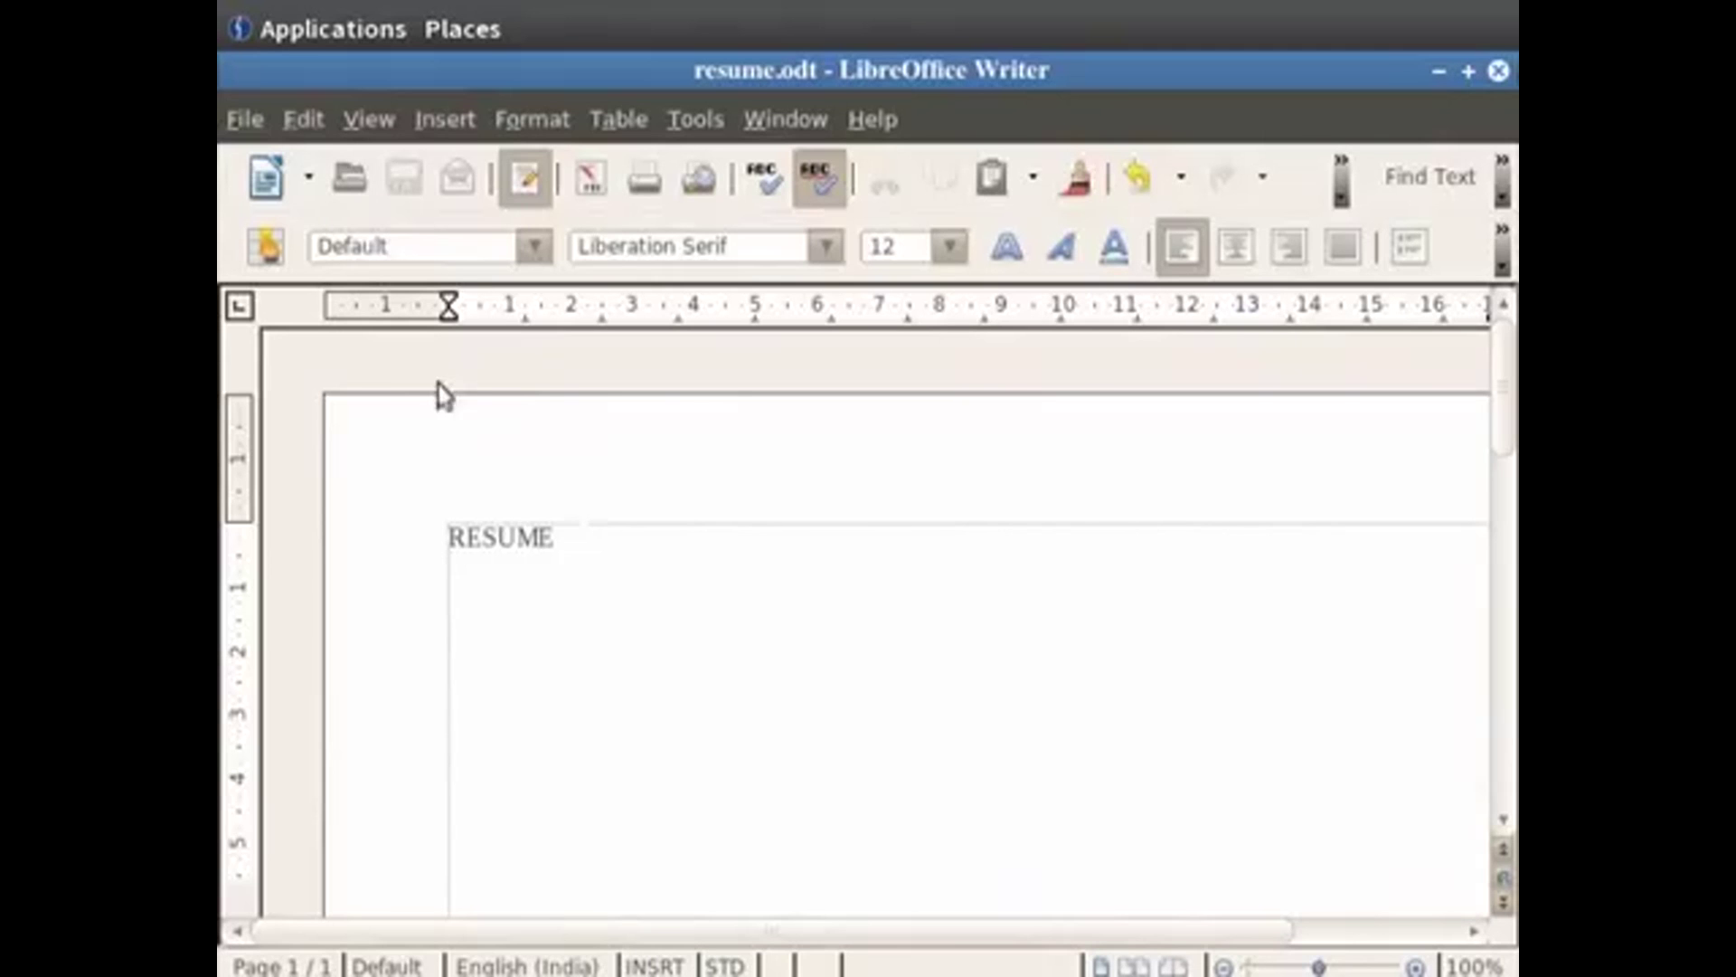
- Save the document again on the Desktop as HTML Document (OpenOffice.org Writer), keeping that format instead of ODF
{"action": "left_click", "coordinate": [248, 119]}
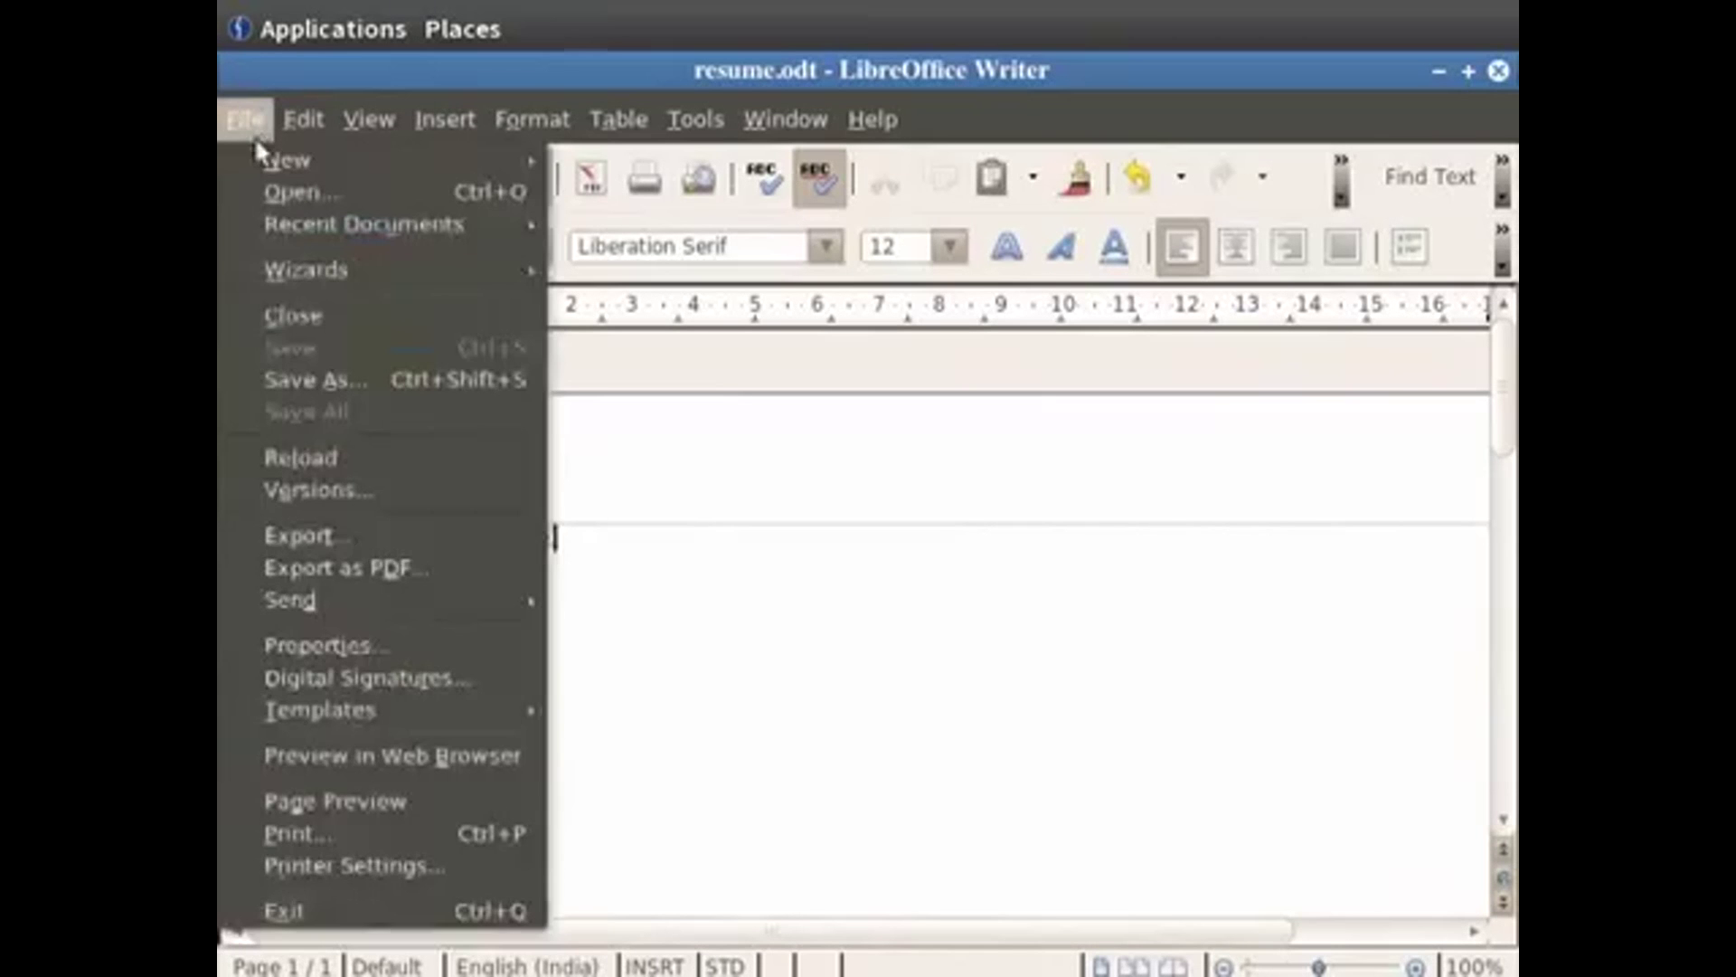
{"action": "left_click", "coordinate": [289, 380]}
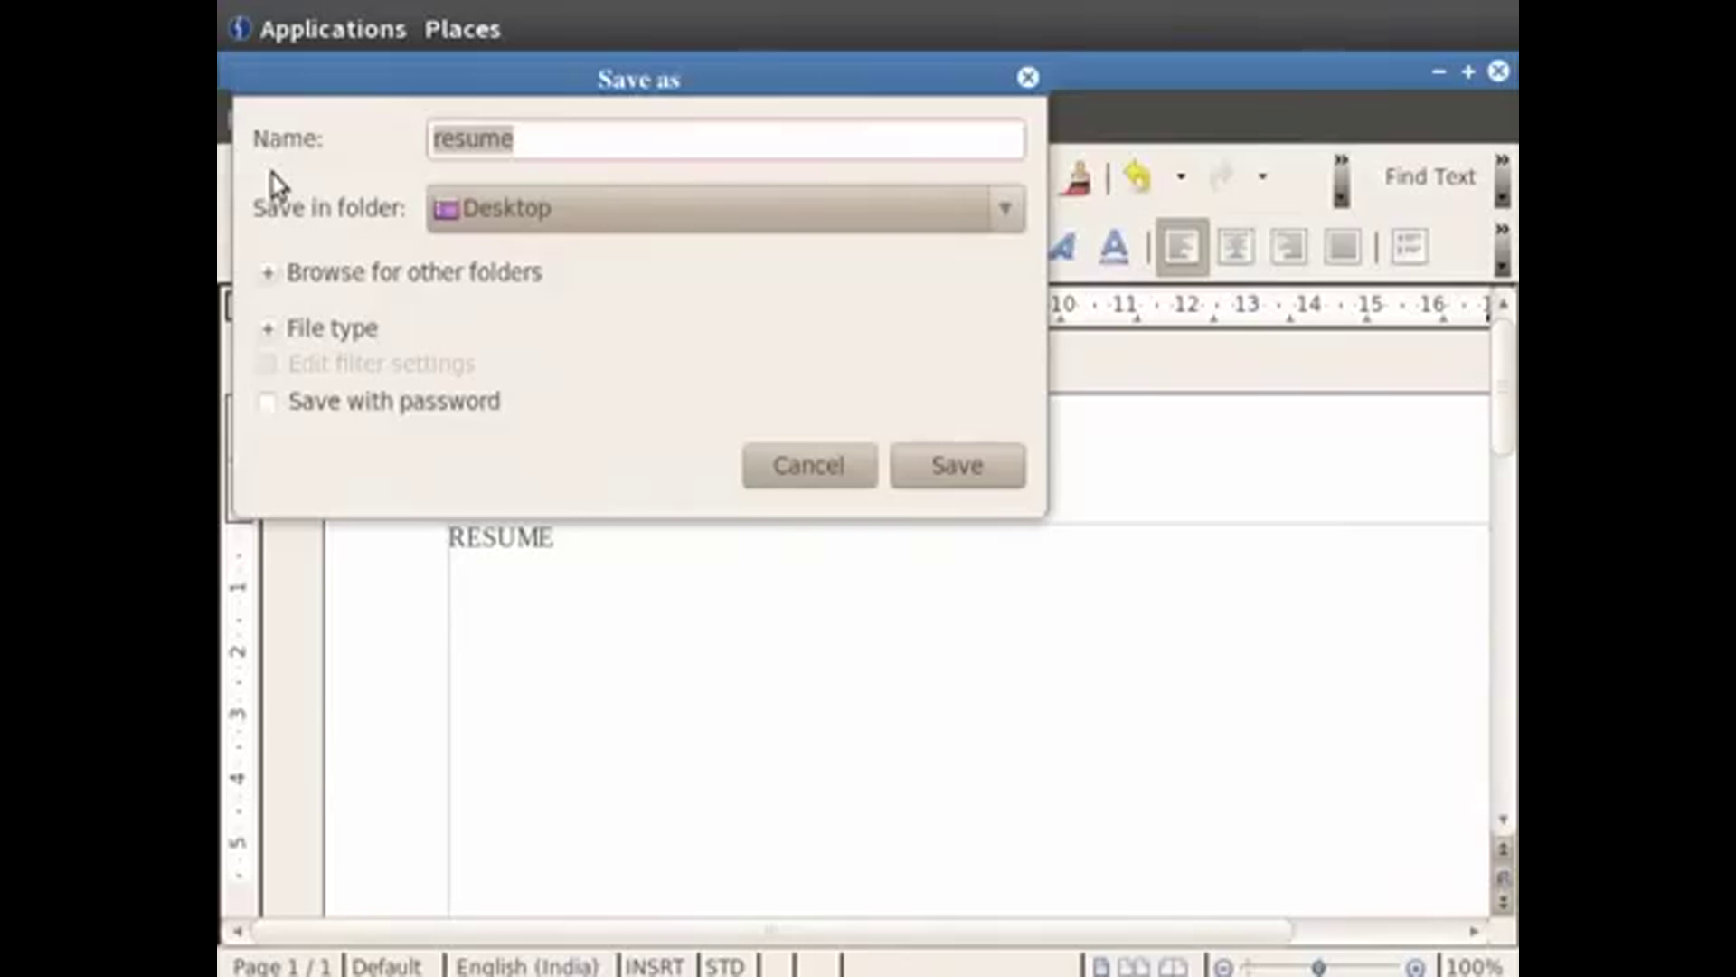
{"action": "left_click", "coordinate": [270, 331]}
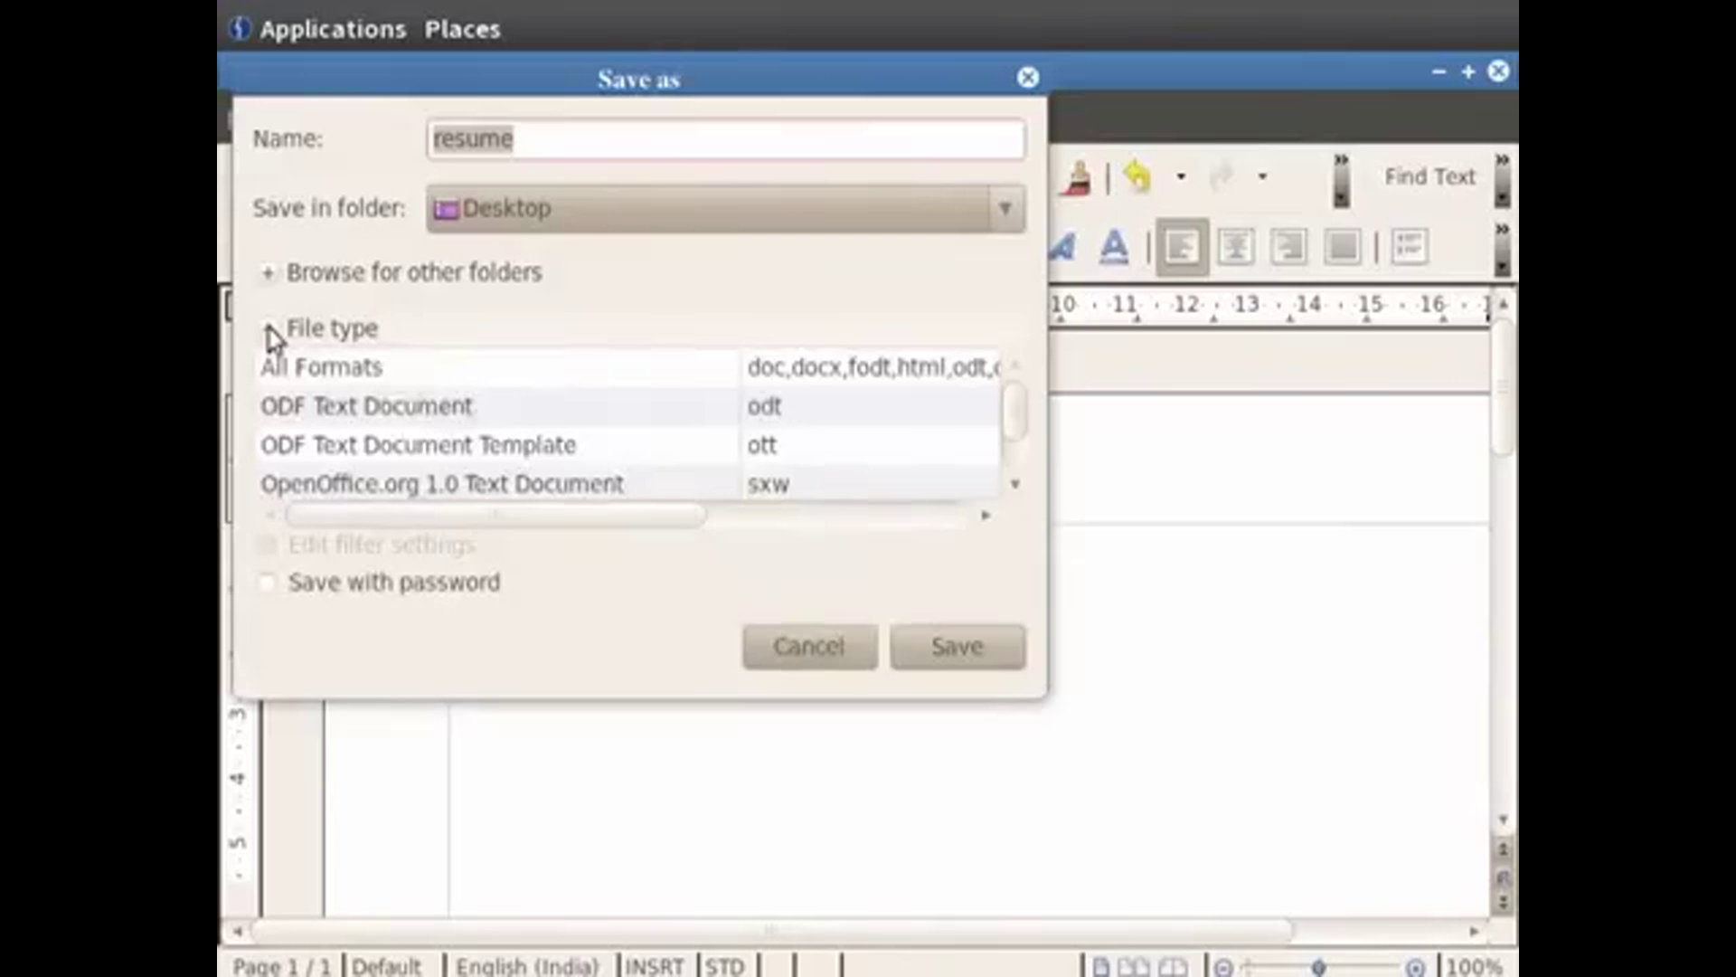
{"action": "scroll", "coordinate": [308, 425], "scroll_direction": "down", "scroll_amount": 5}
{"action": "left_click", "coordinate": [311, 425]}
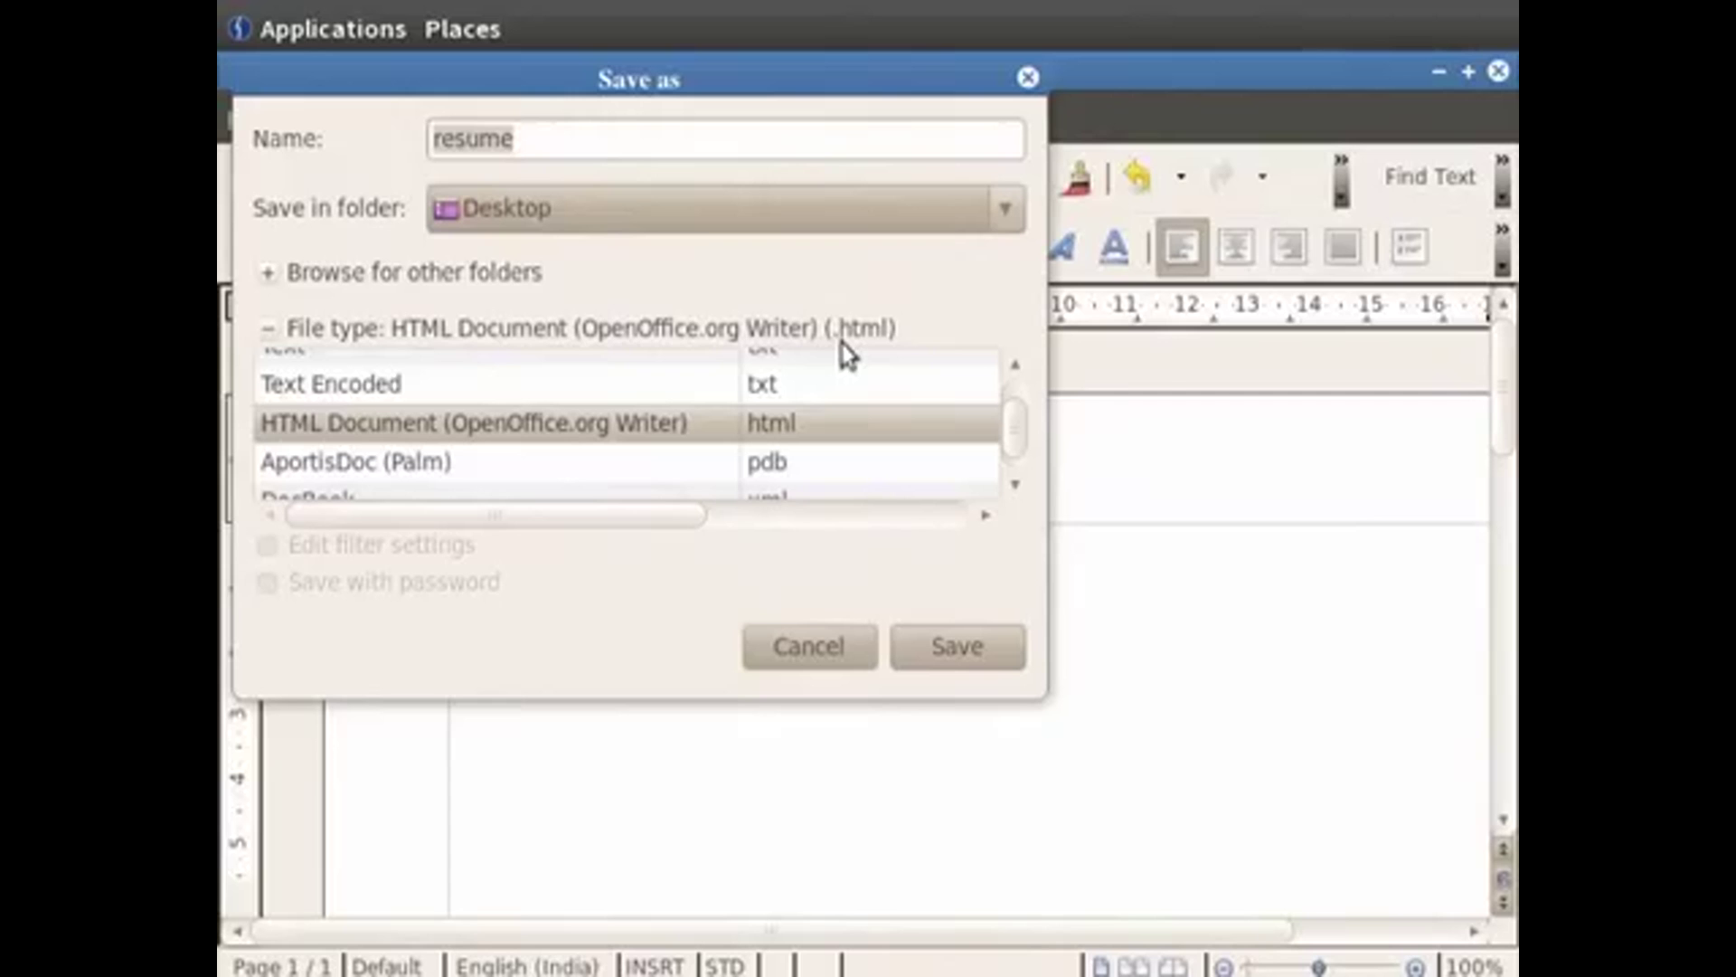
{"action": "left_click", "coordinate": [945, 644]}
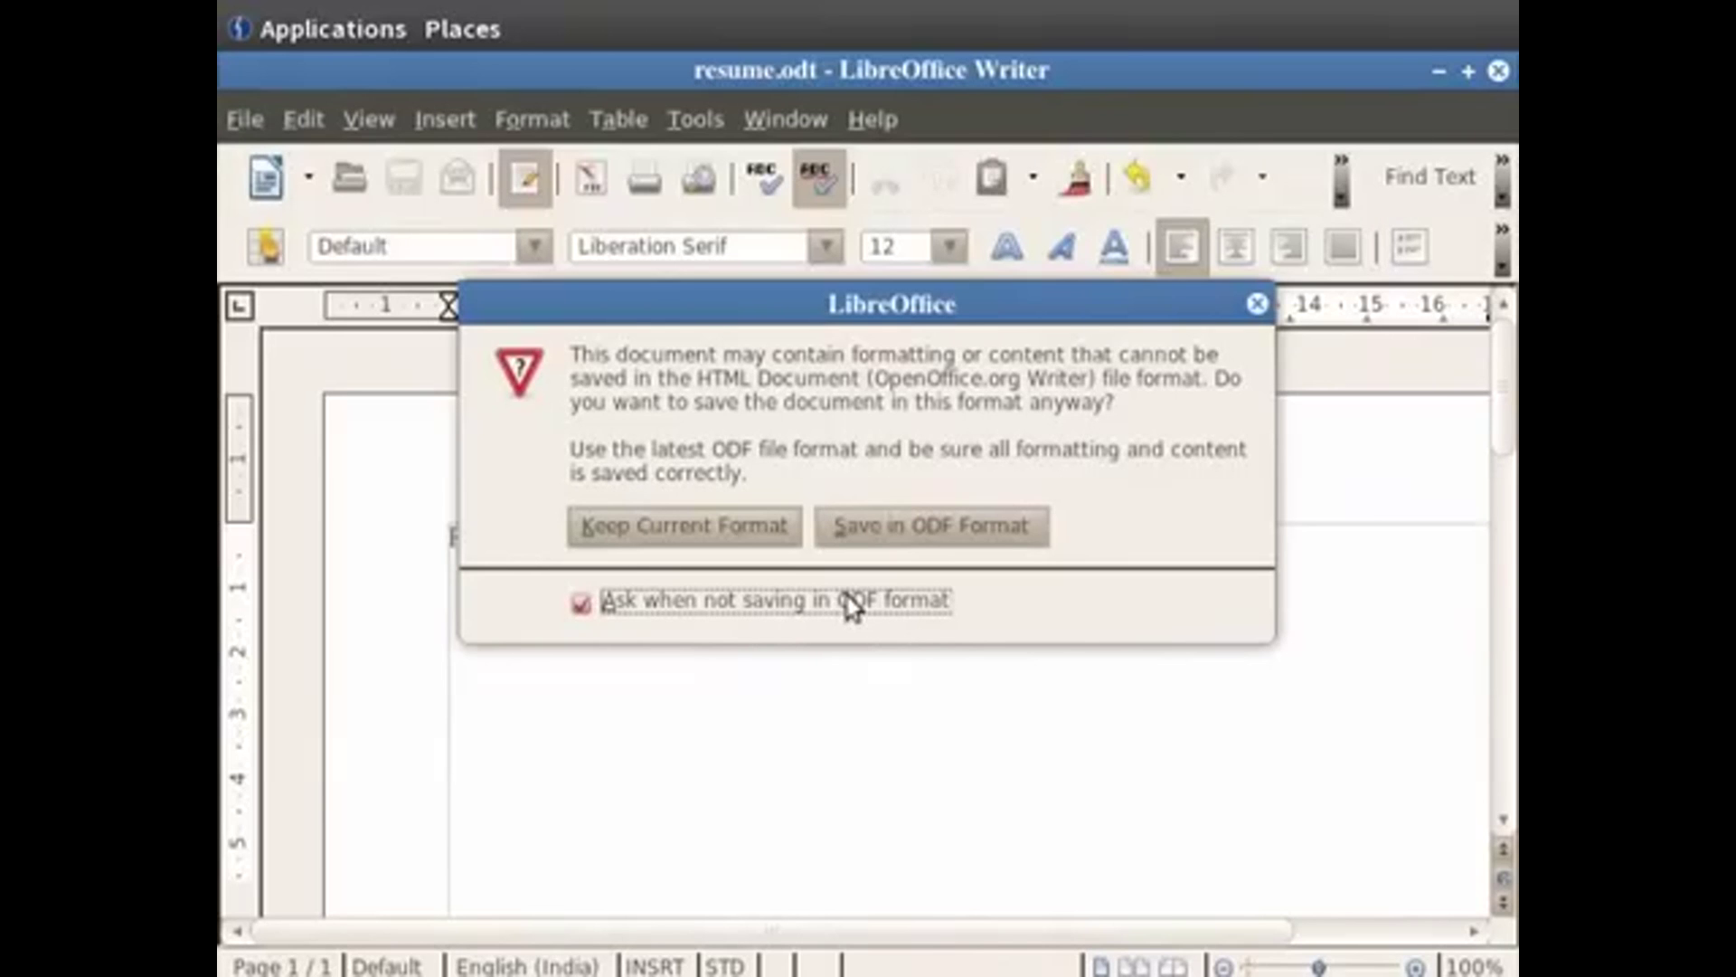
{"action": "left_click", "coordinate": [699, 541]}
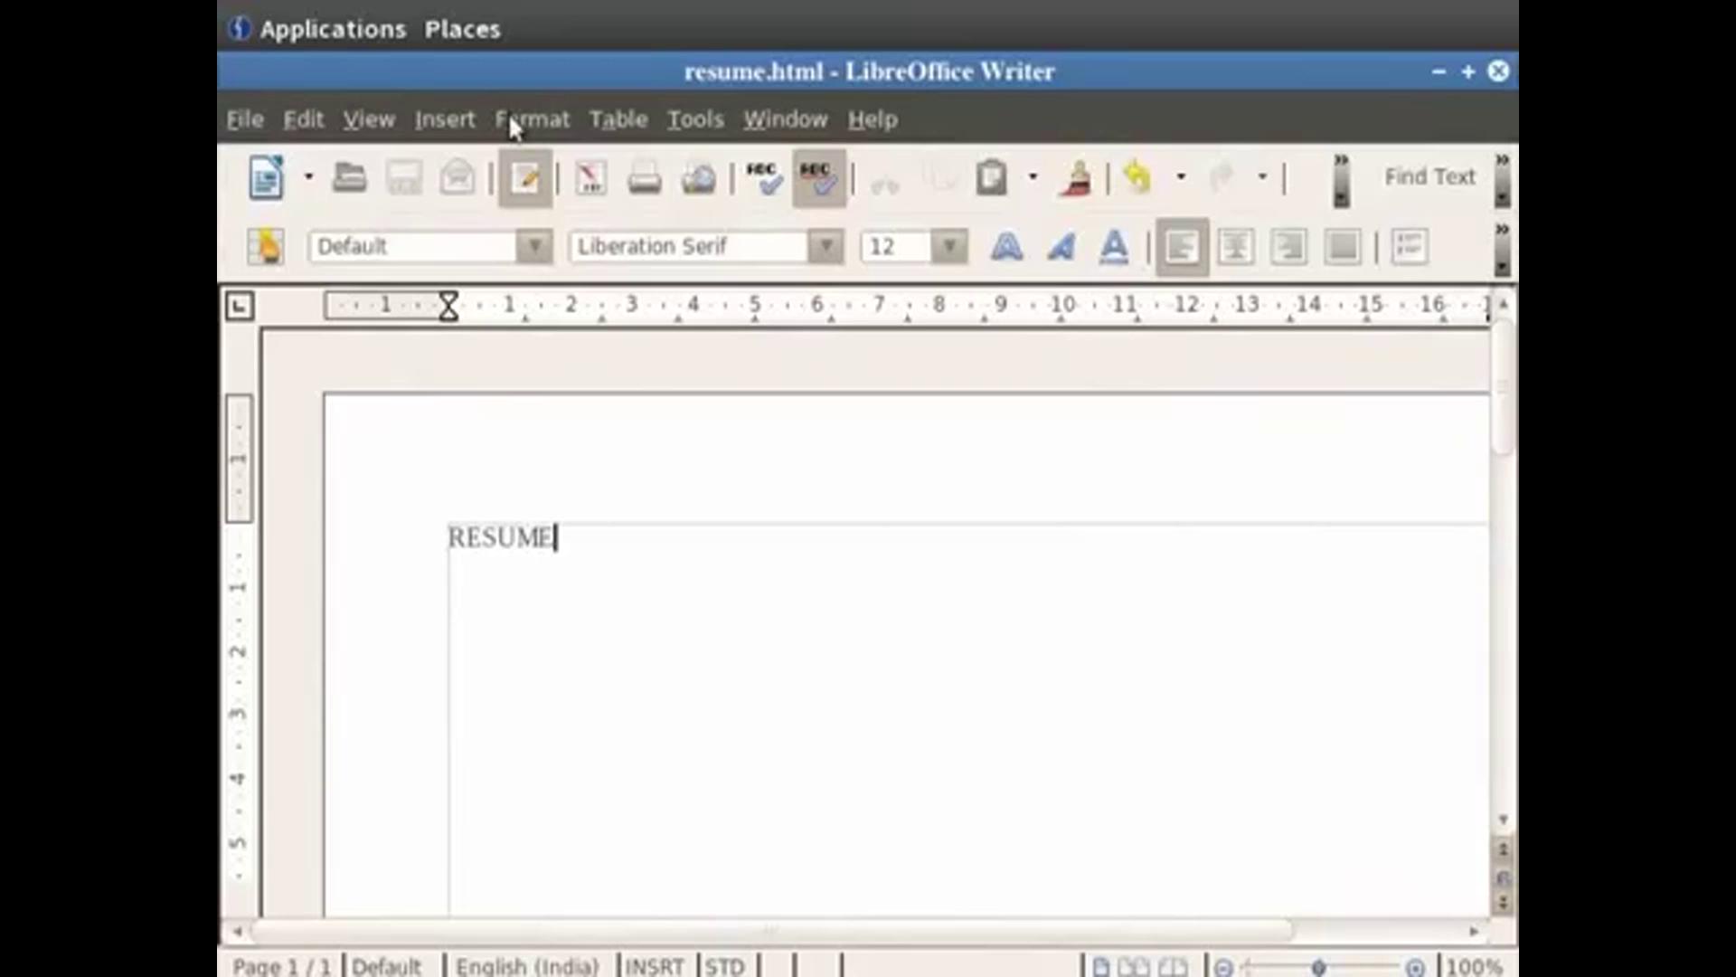
- Export the document directly as a PDF named resume to the Desktop
{"action": "left_click", "coordinate": [593, 181]}
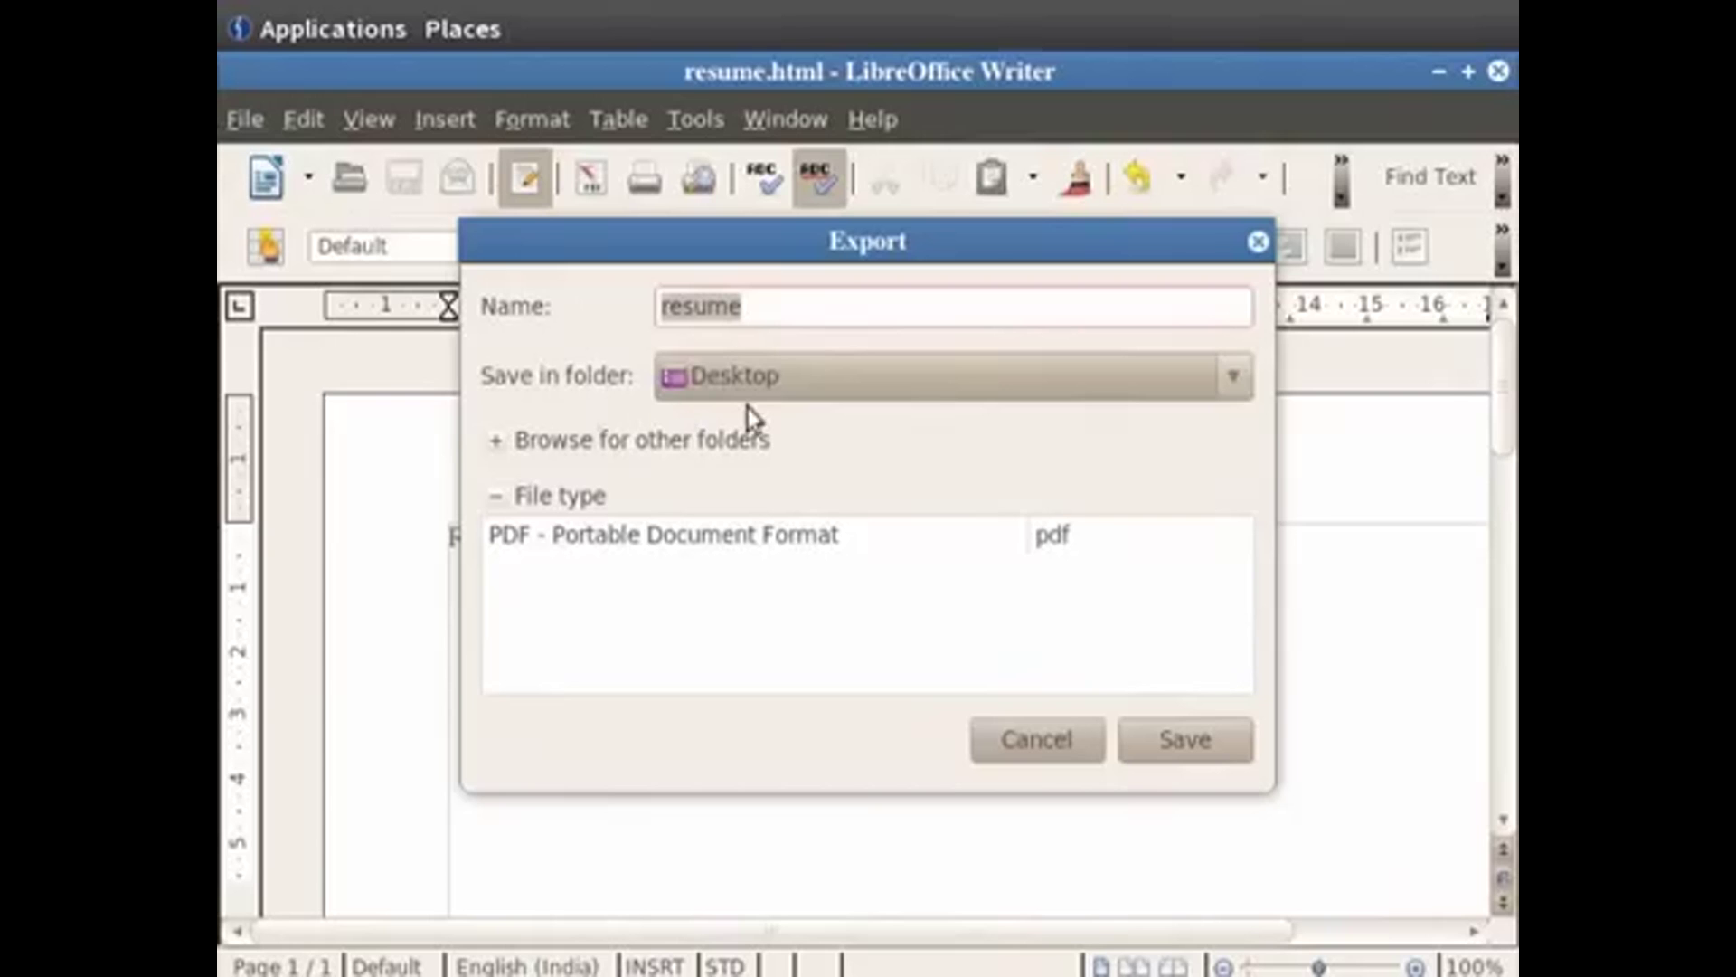
{"action": "key", "text": "Return"}
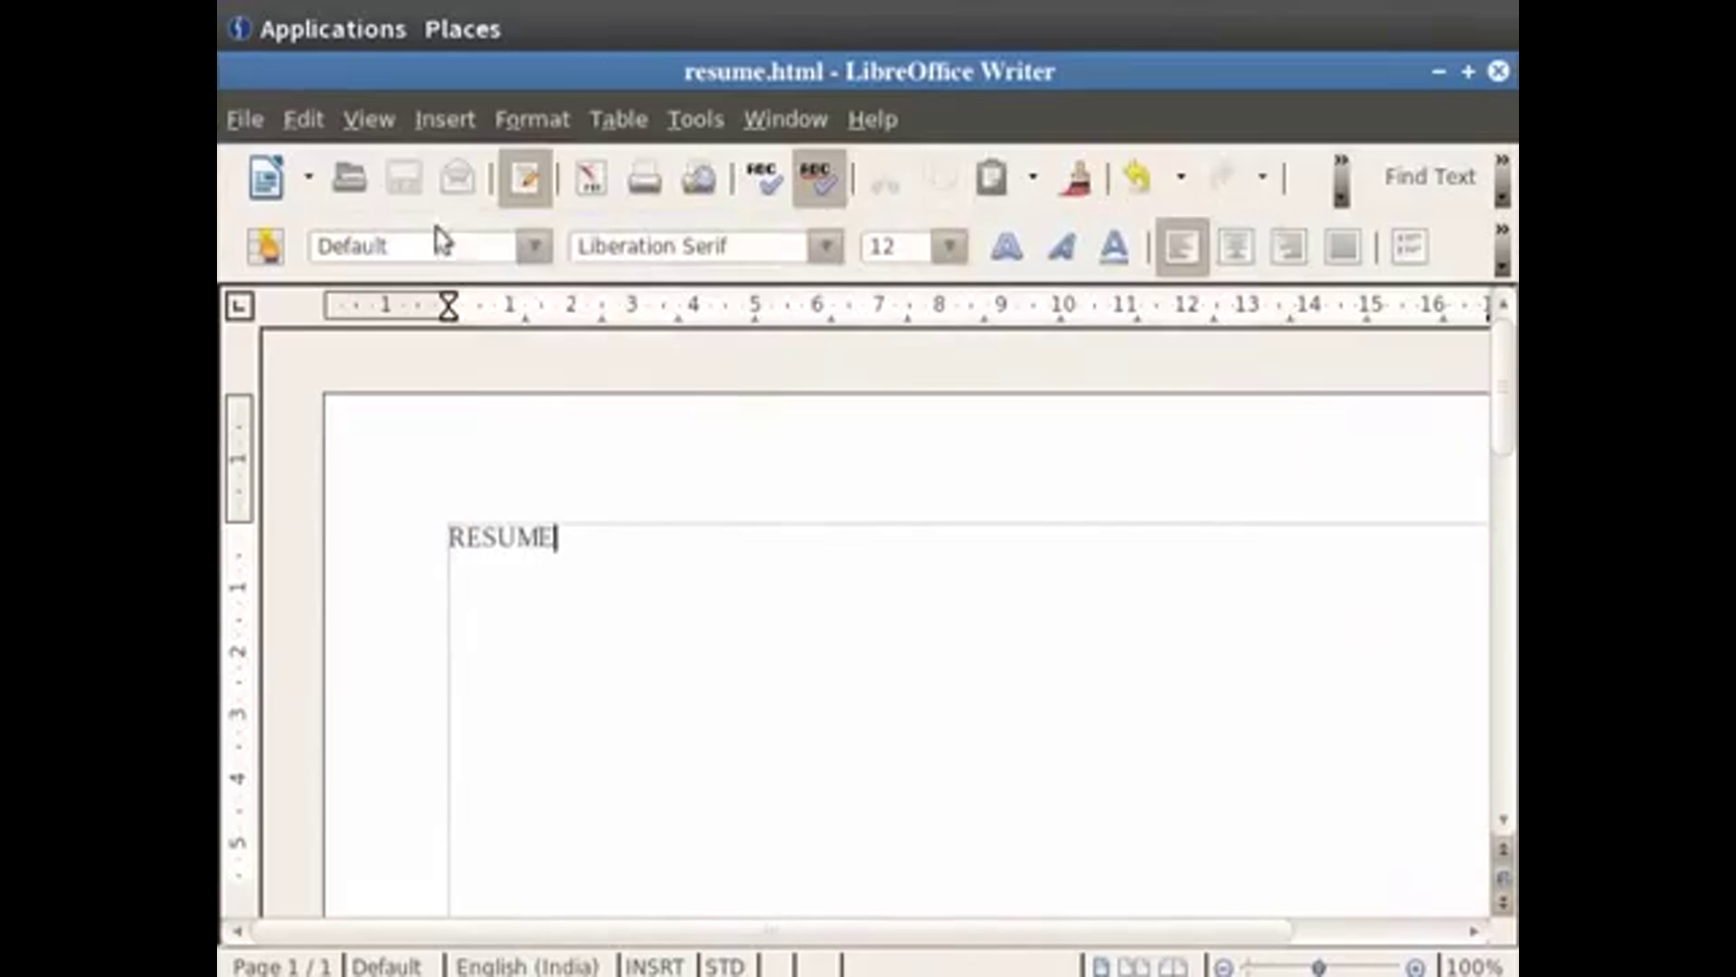
- Export the document as resume PDF to the Desktop again, this time through the PDF options dialog with its default settings
{"action": "left_click", "coordinate": [244, 118]}
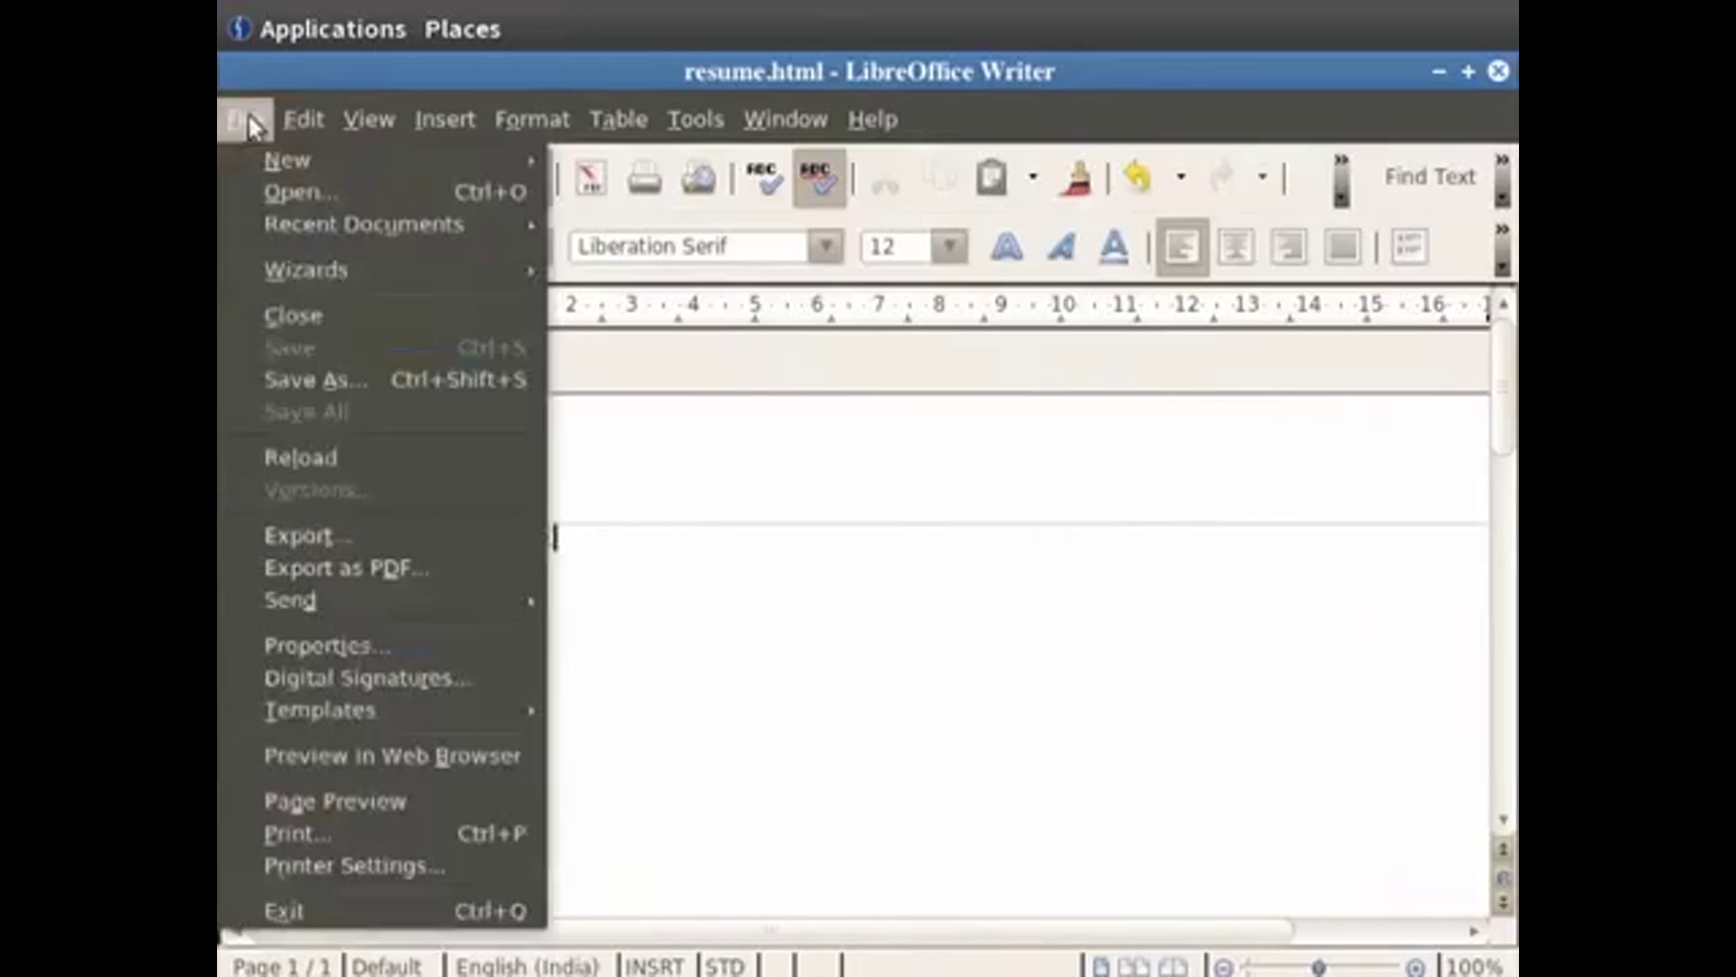
{"action": "left_click", "coordinate": [276, 567]}
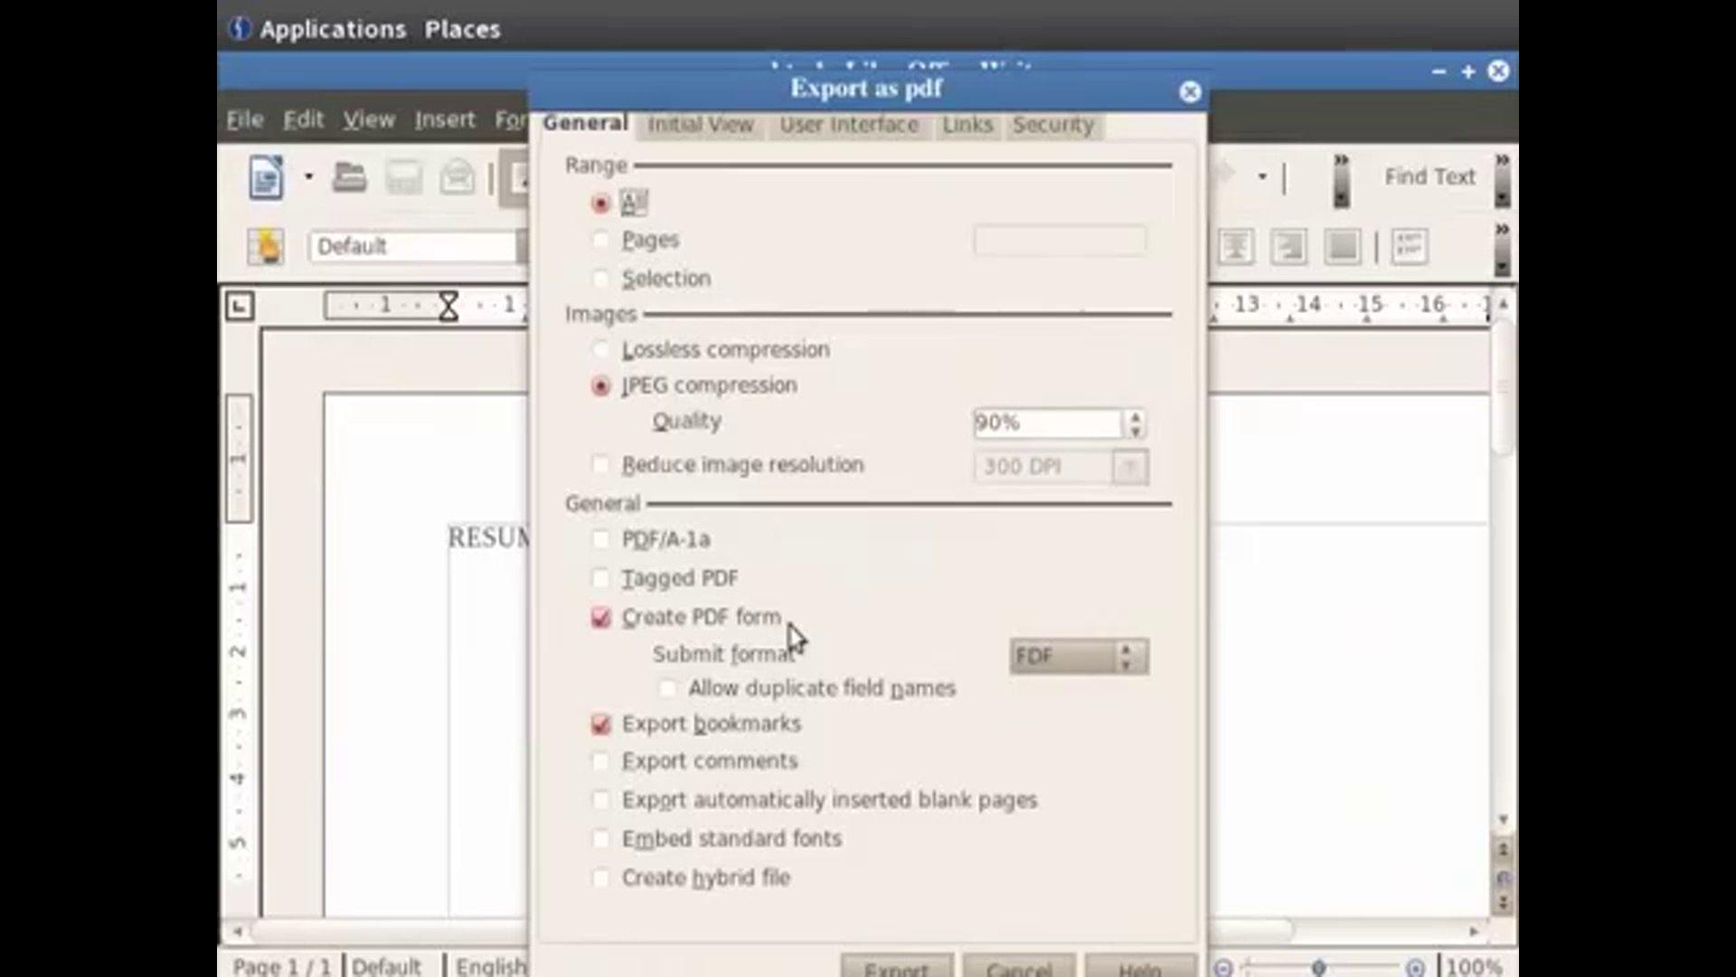
{"action": "left_click", "coordinate": [864, 966]}
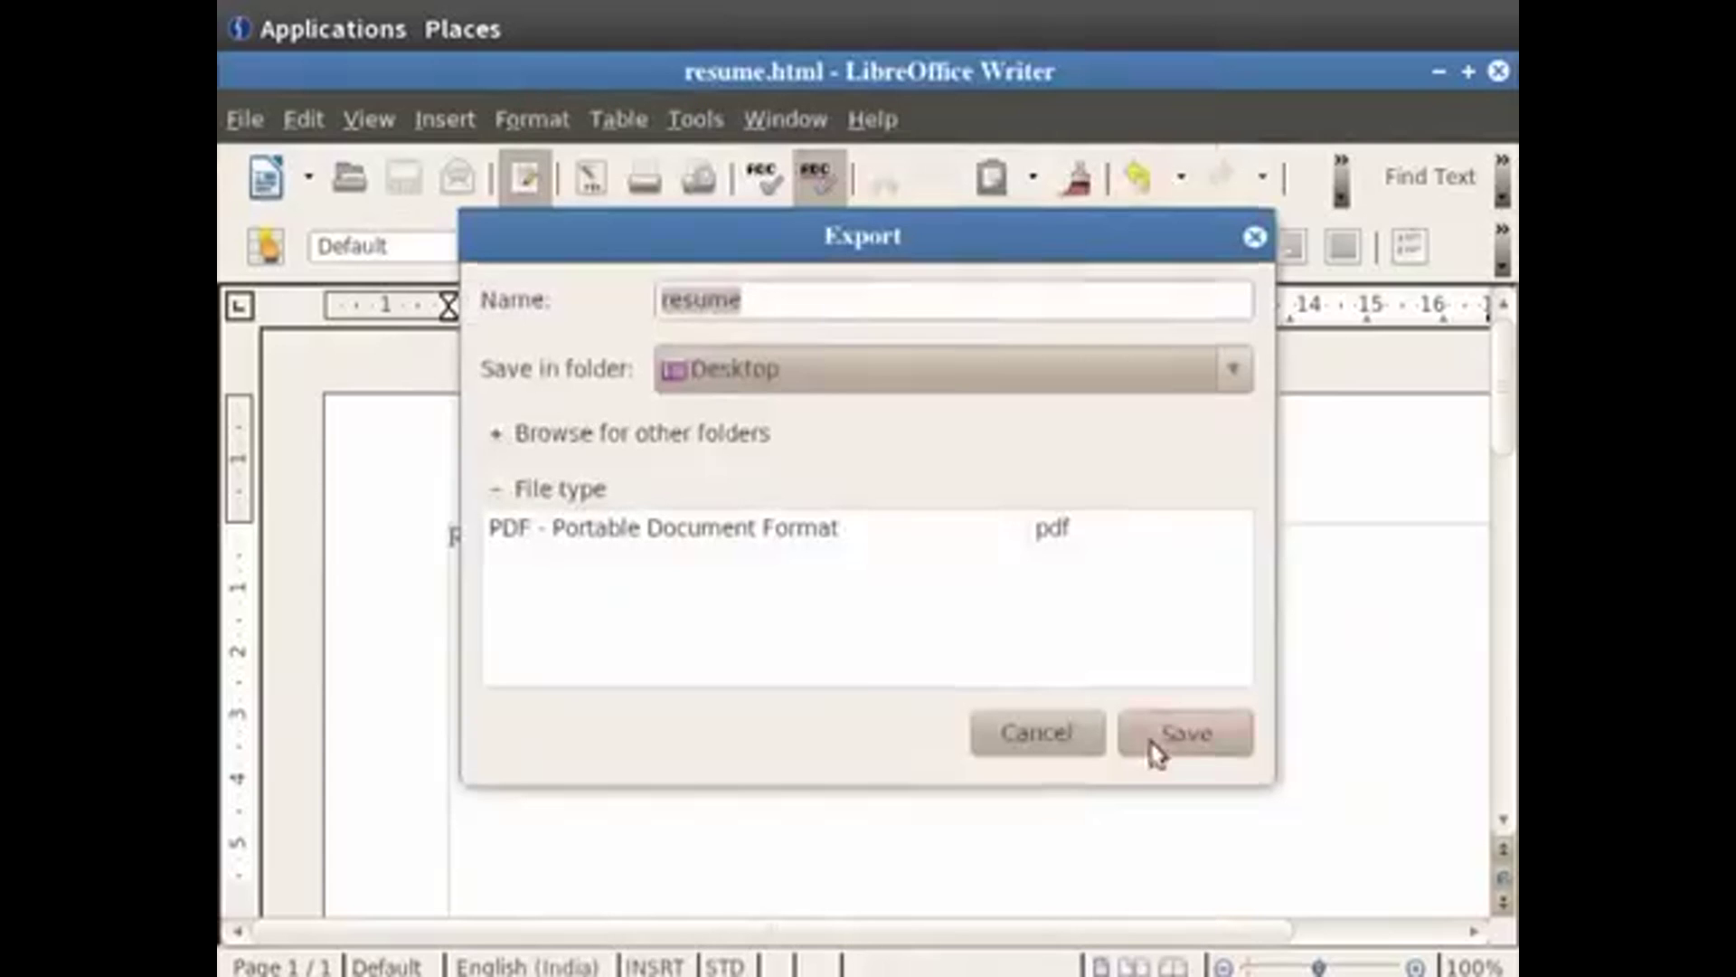
{"action": "left_click", "coordinate": [1154, 750]}
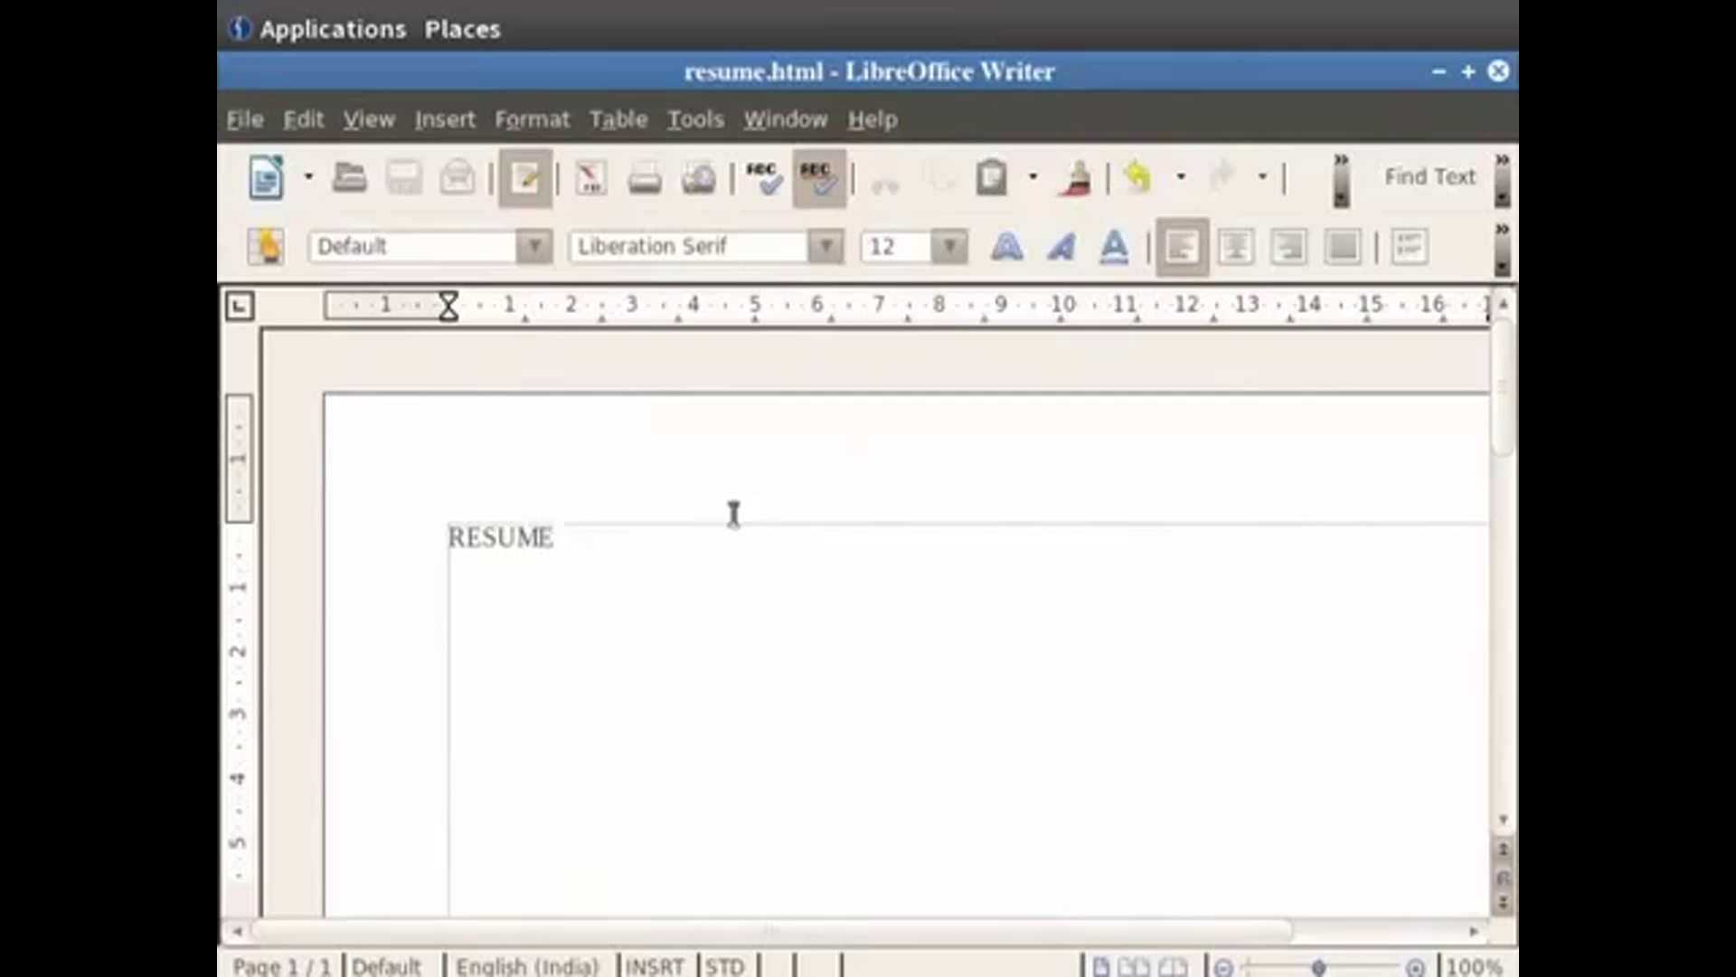
- Close resume.html and open the resume.odt file from the Desktop
{"action": "left_click", "coordinate": [246, 120]}
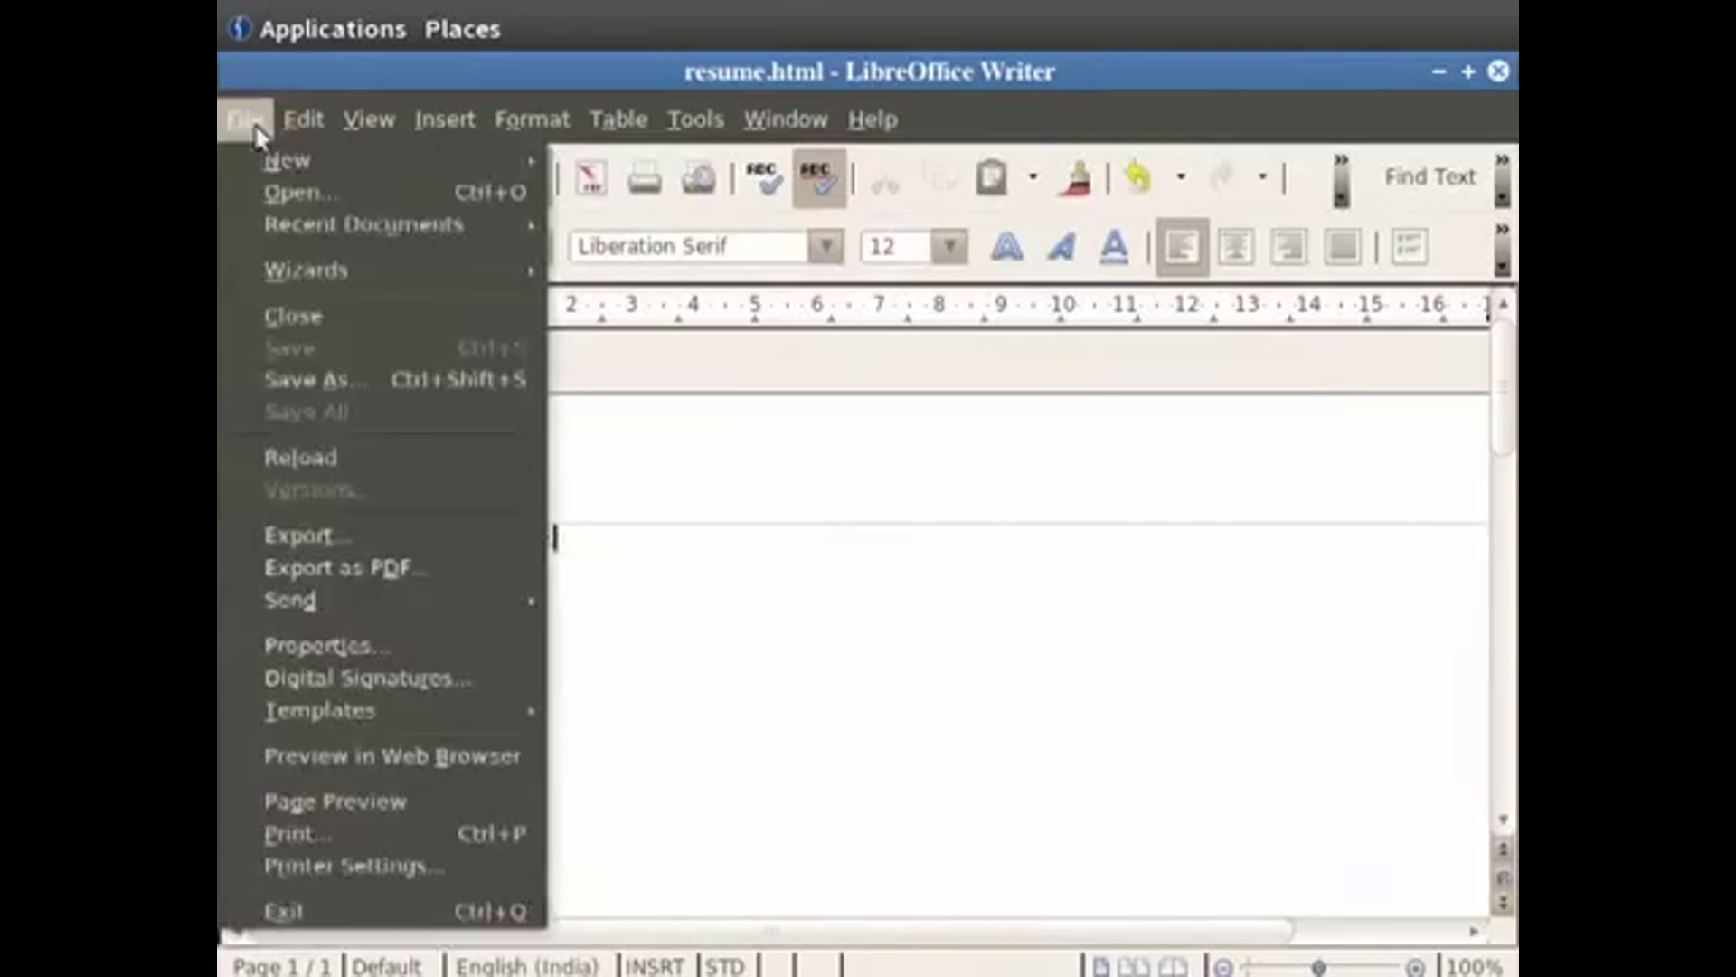
{"action": "left_click", "coordinate": [271, 316]}
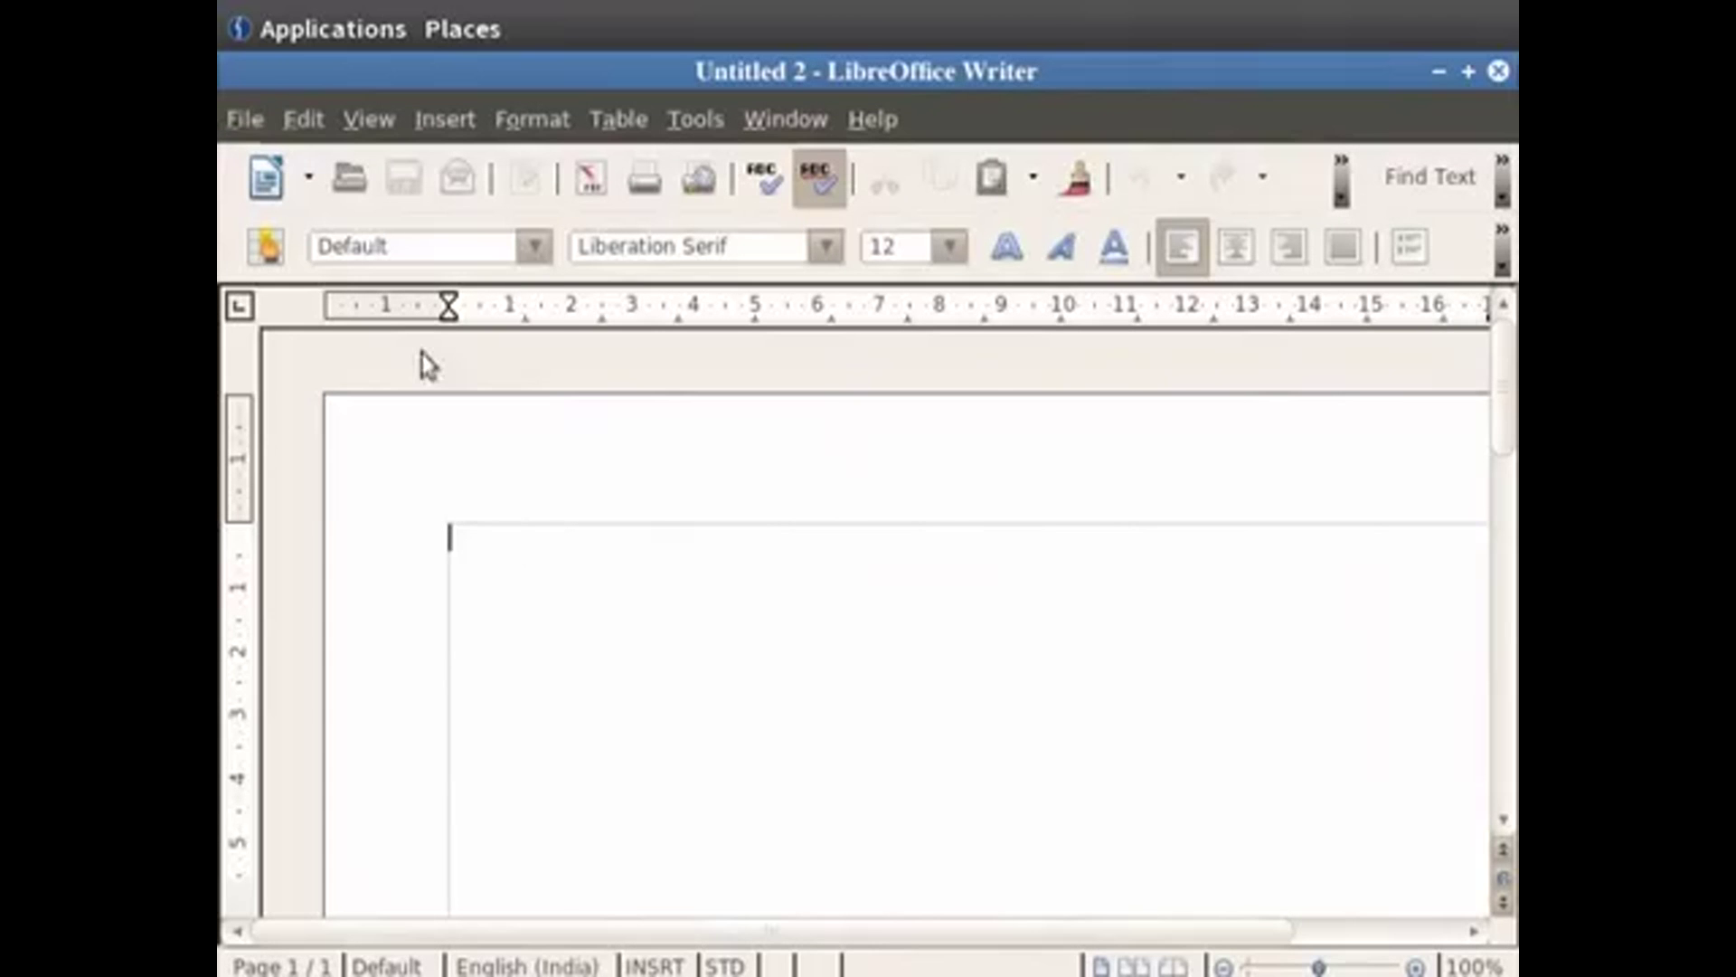
{"action": "left_click", "coordinate": [246, 123]}
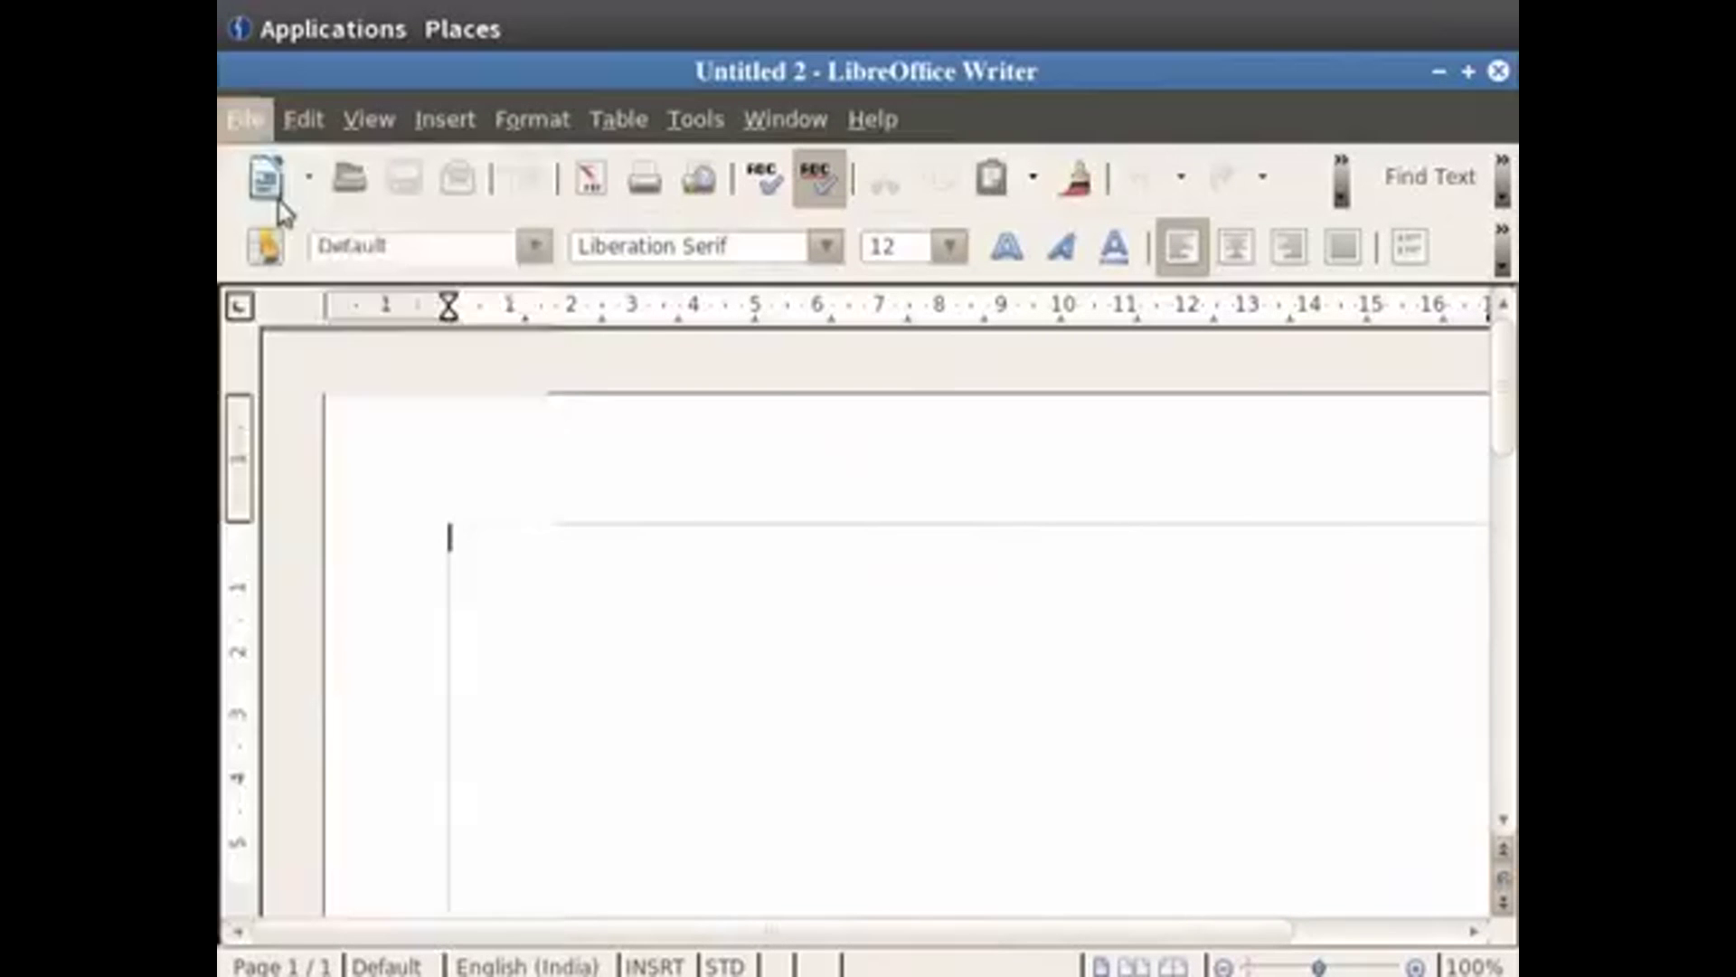
{"action": "key", "text": "ctrl+o"}
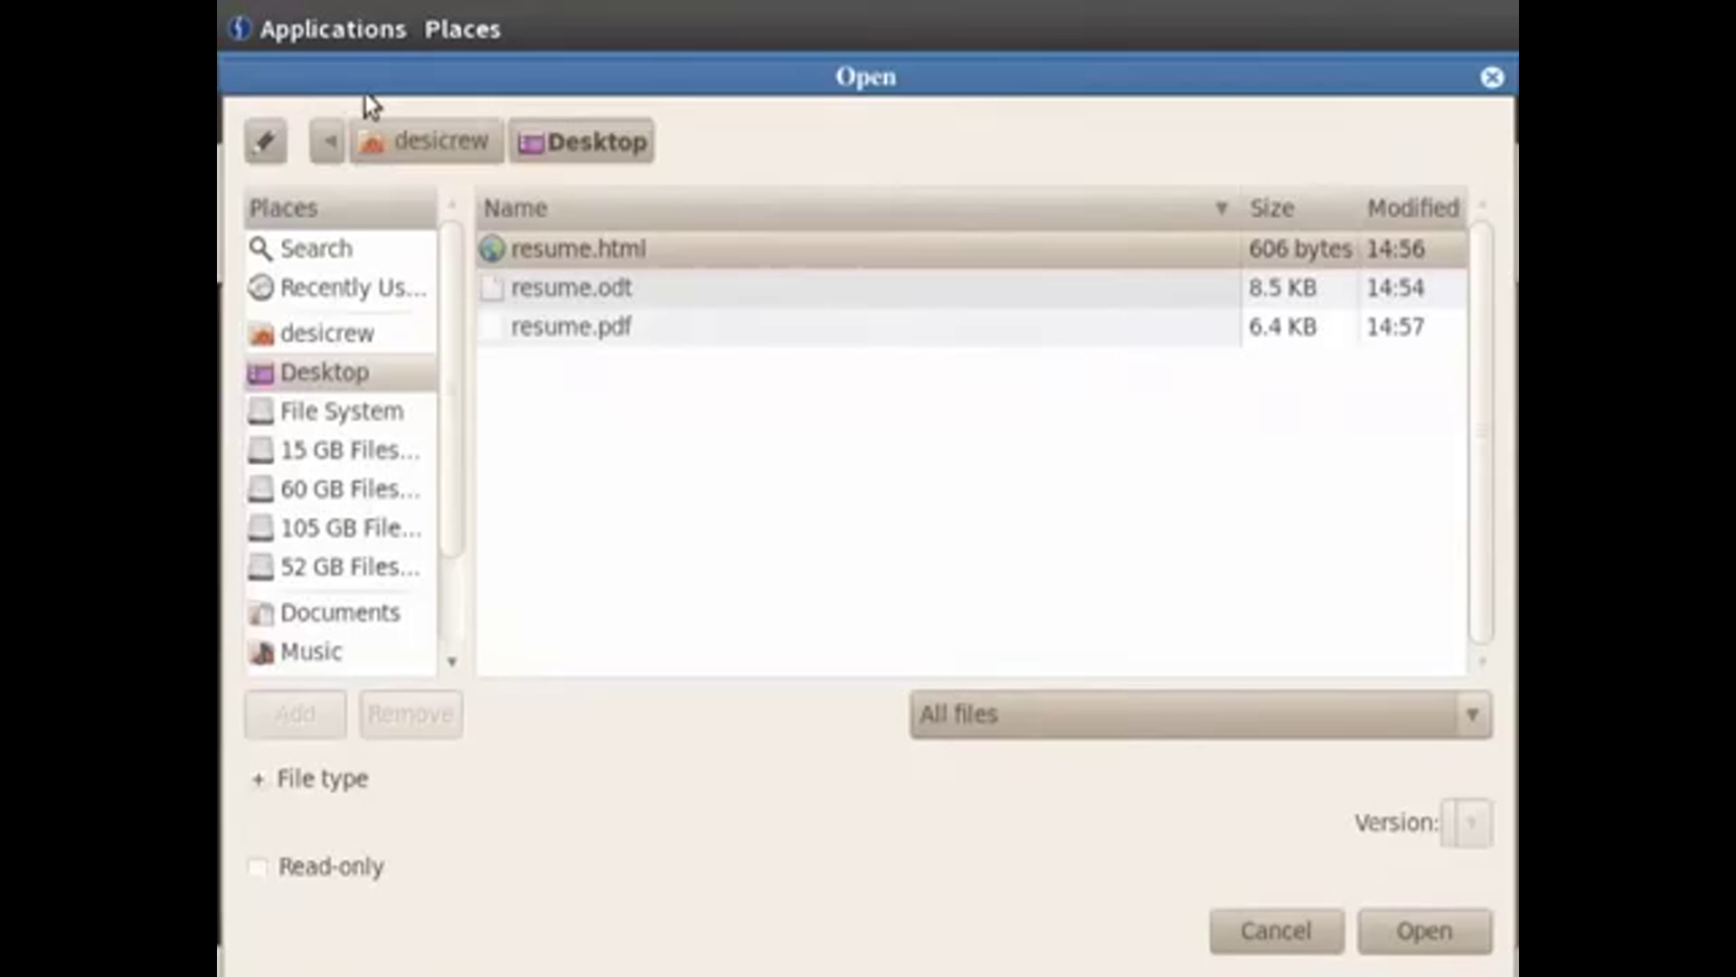
{"action": "left_click", "coordinate": [265, 143]}
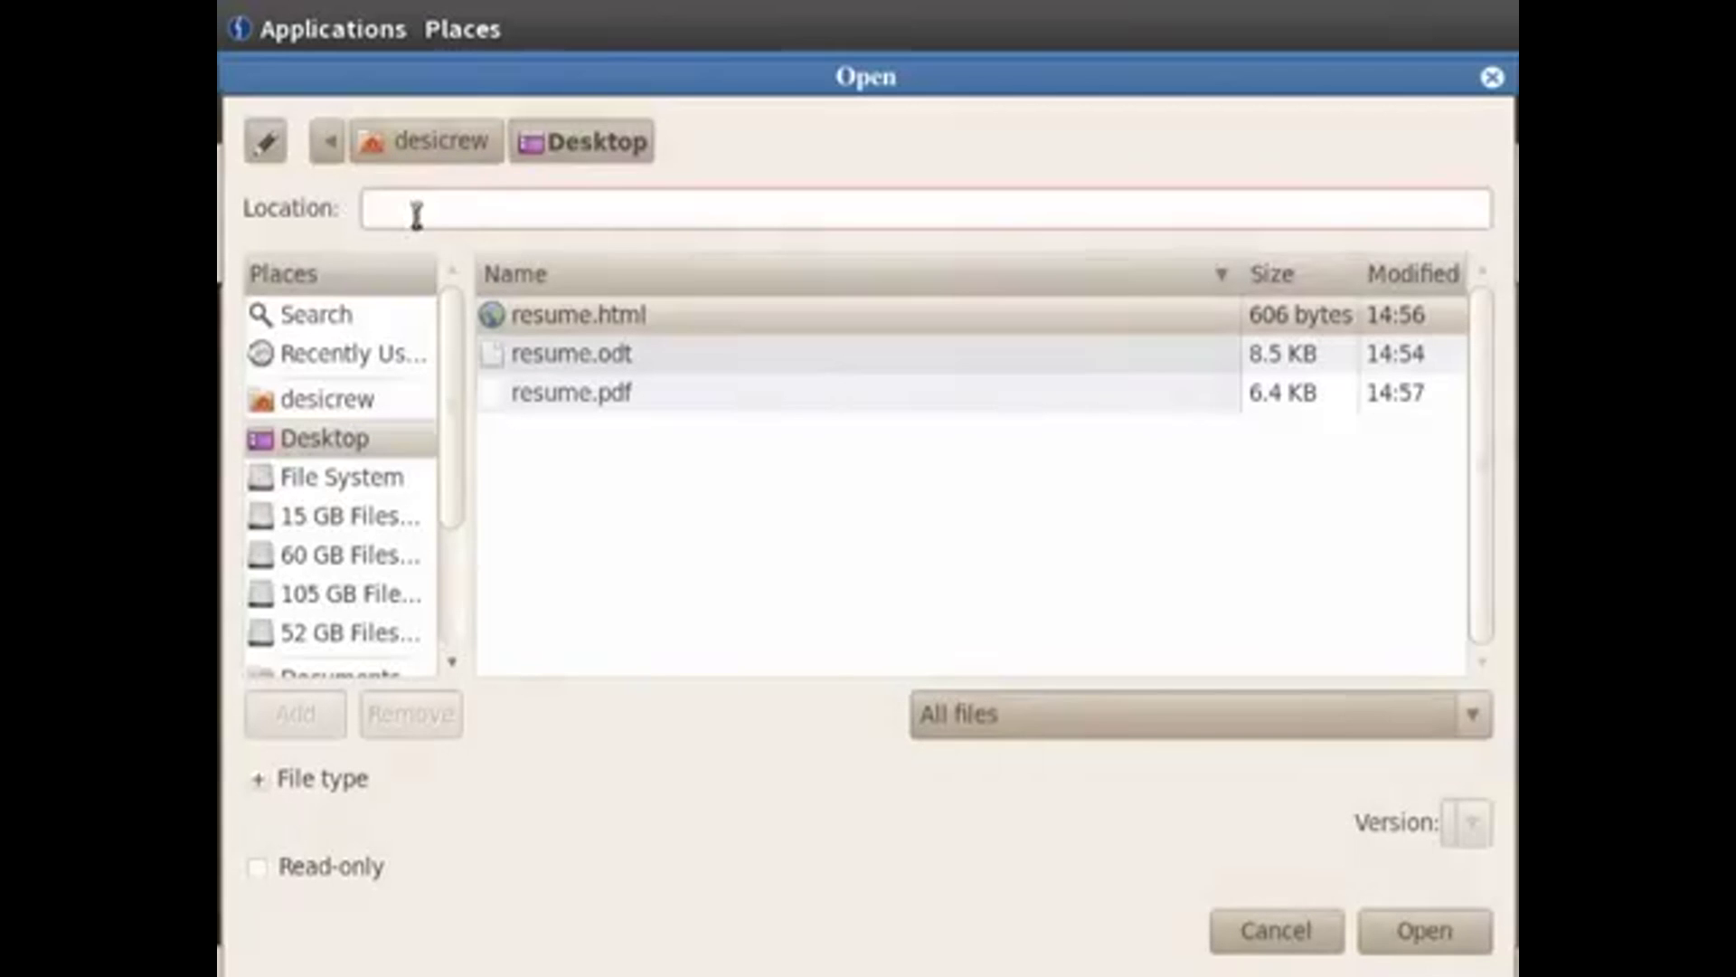
{"action": "type", "text": "resume"}
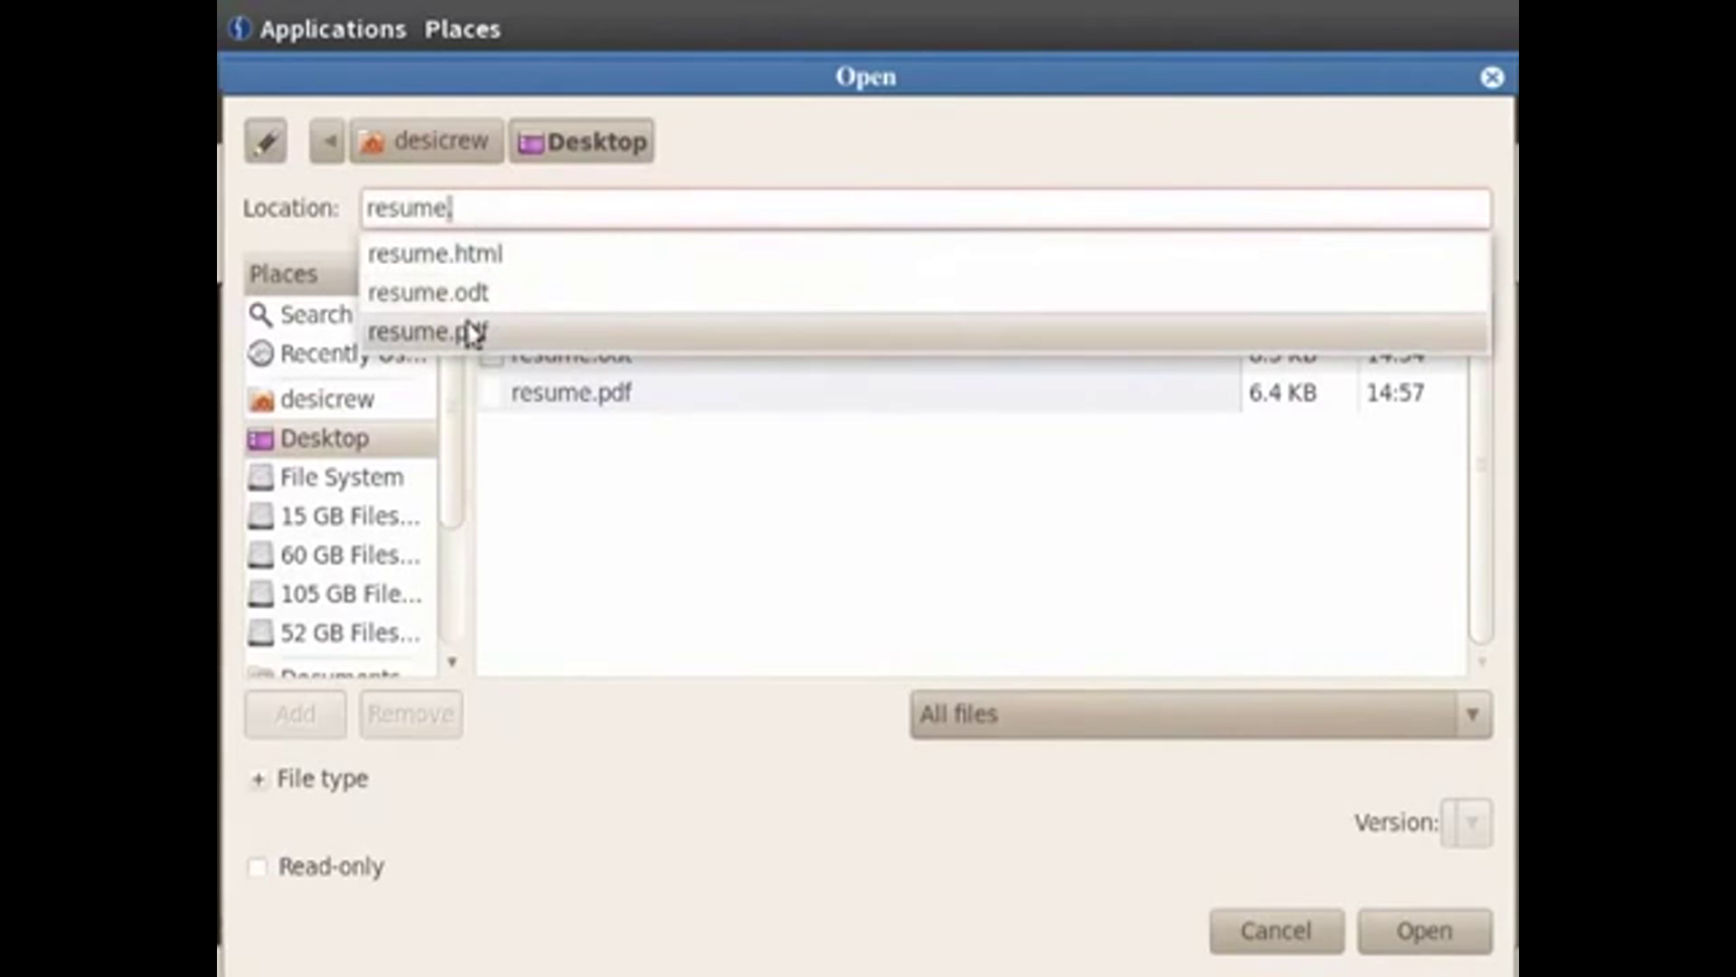
{"action": "left_click", "coordinate": [473, 293]}
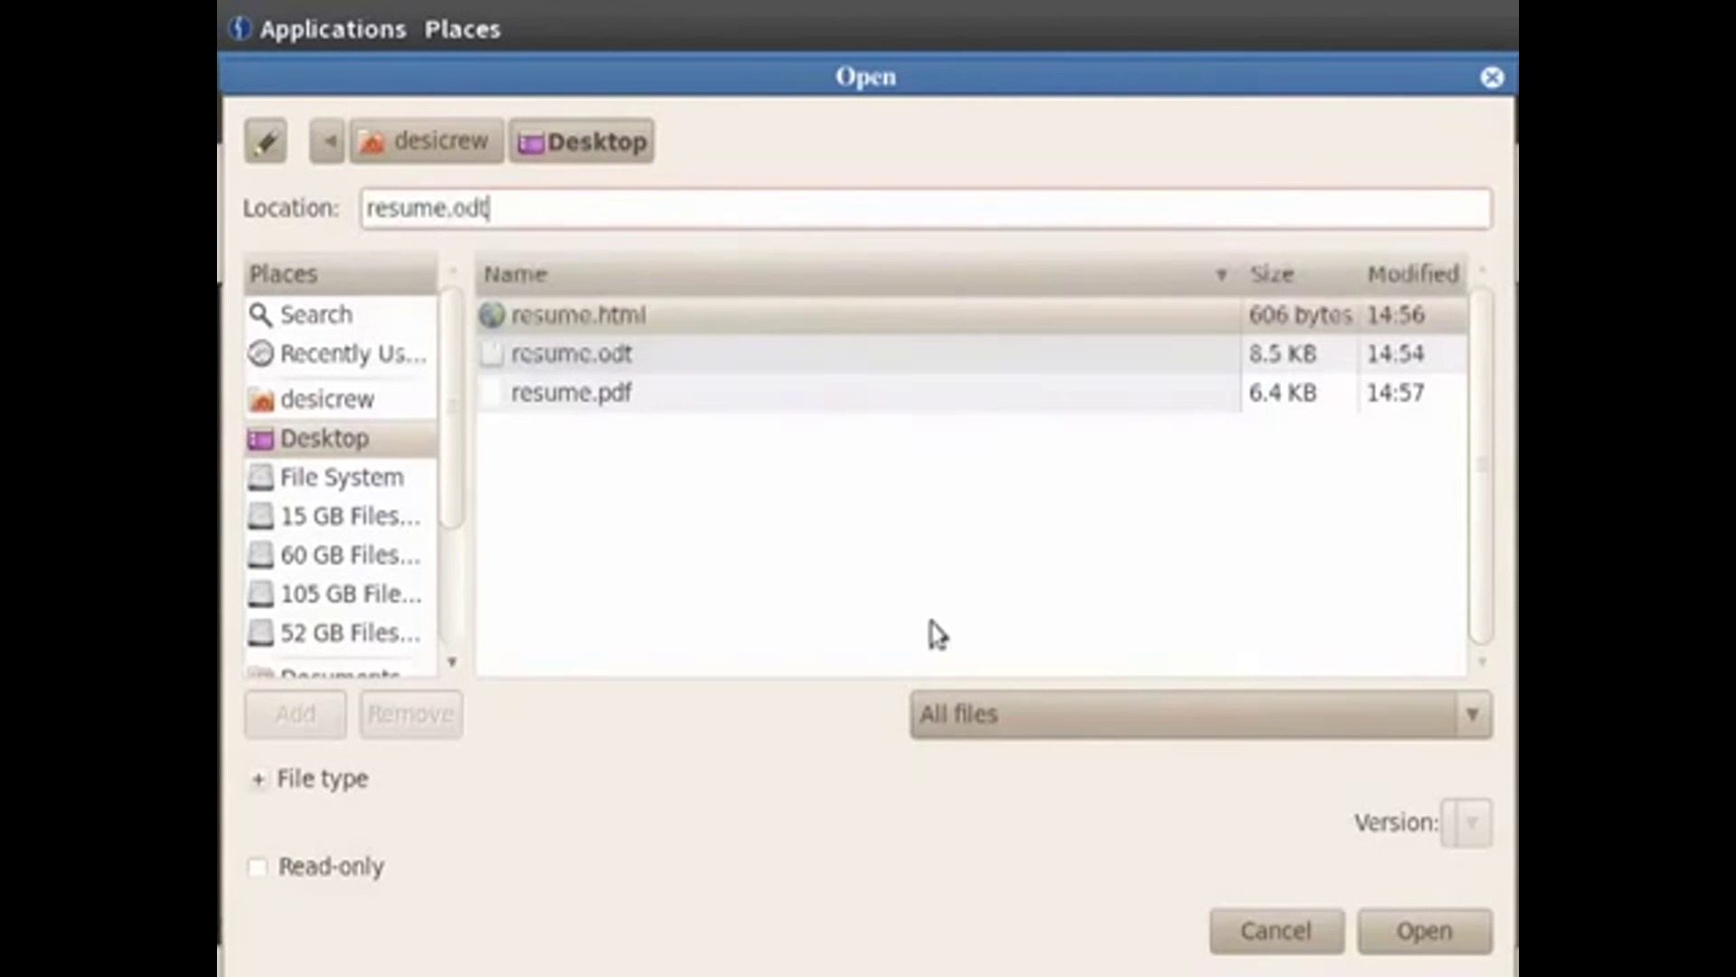
{"action": "left_click", "coordinate": [1384, 933]}
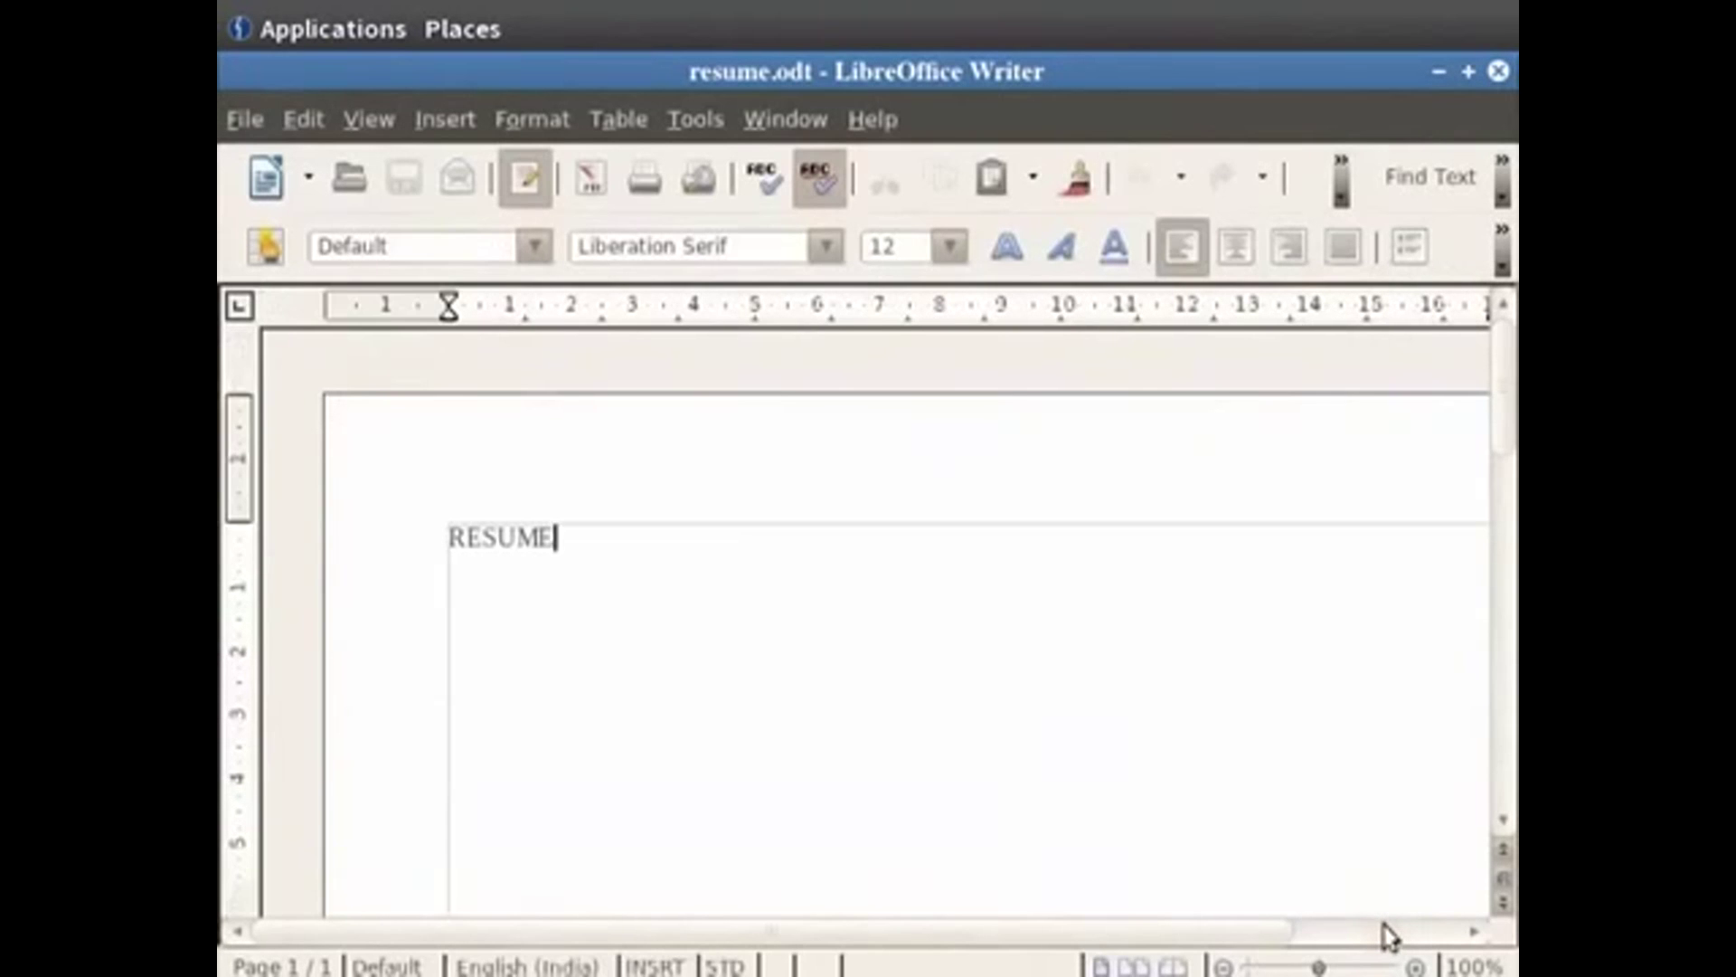
- Examine the file types offered for opening documents, including the Microsoft Word formats, without opening another file
{"action": "left_click", "coordinate": [346, 185]}
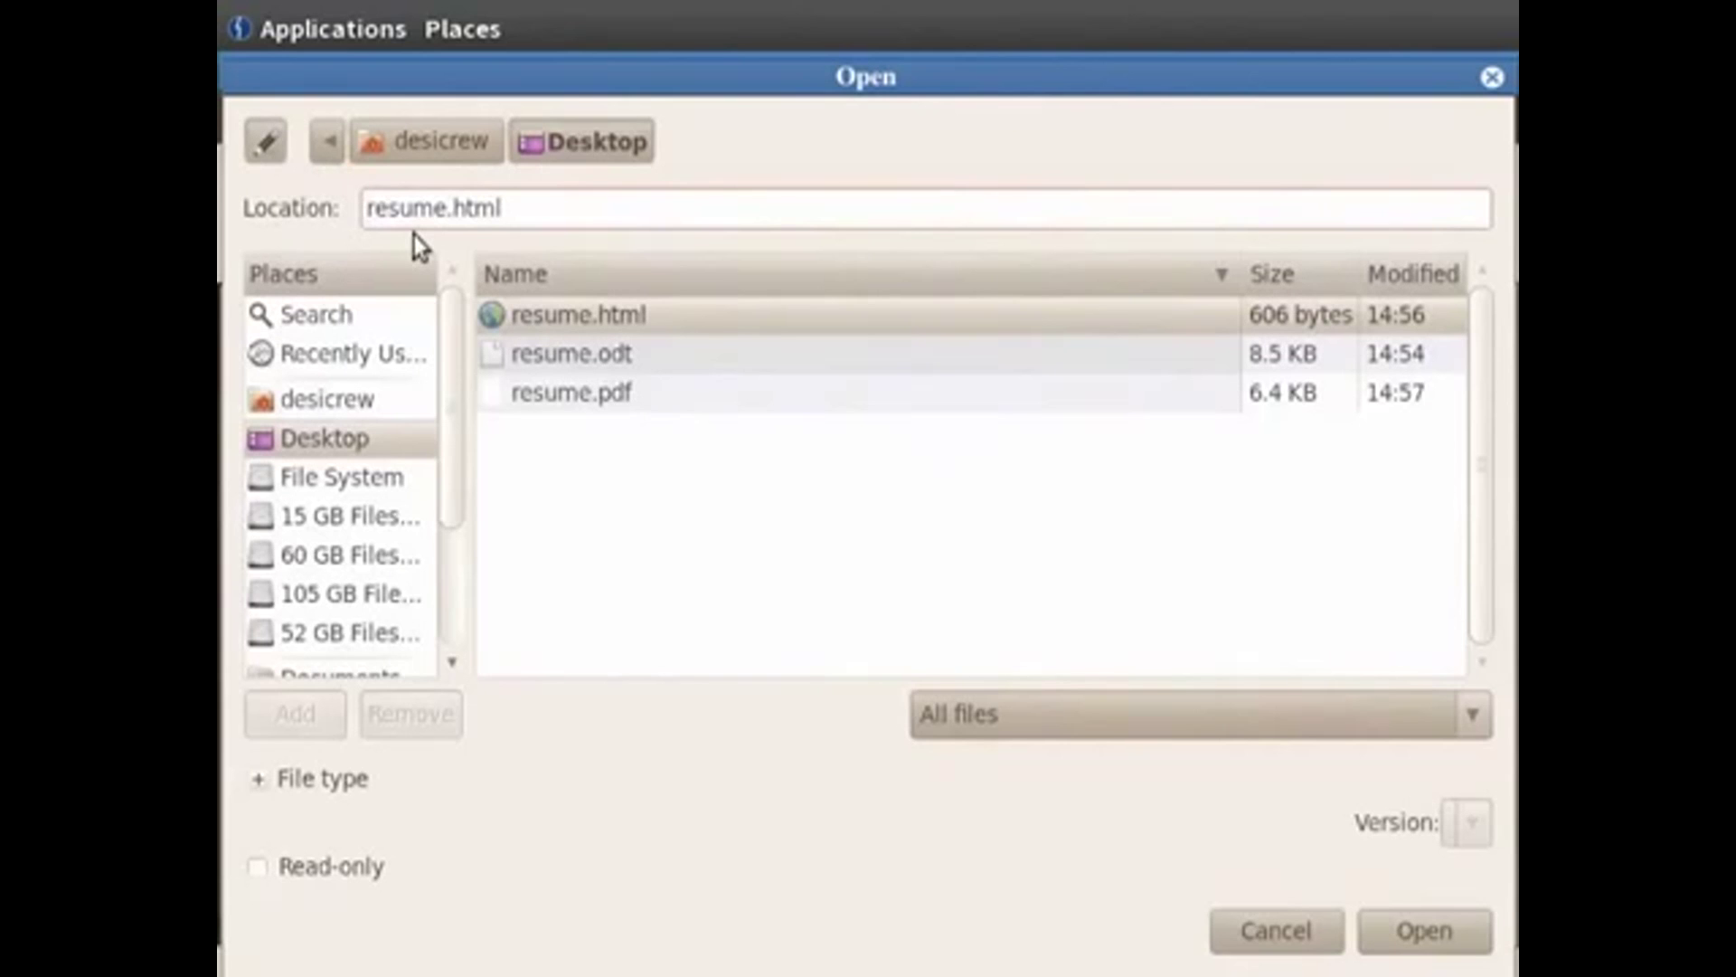
{"action": "left_click", "coordinate": [271, 778]}
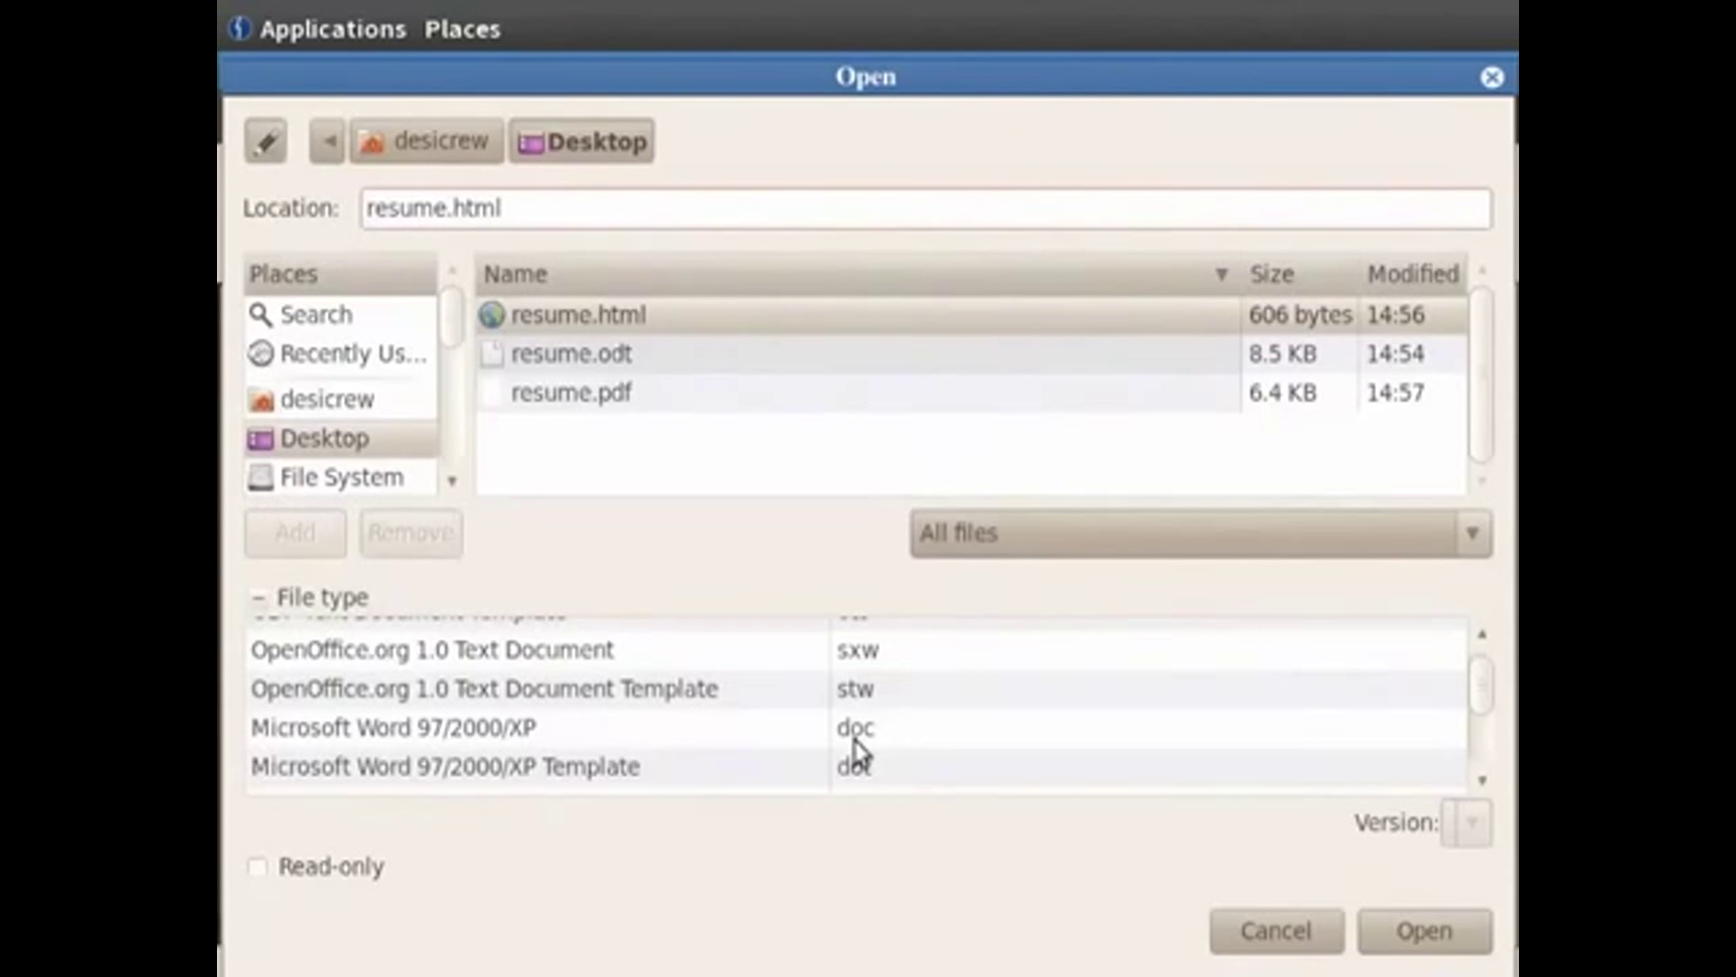
{"action": "scroll", "coordinate": [859, 751], "scroll_direction": "down", "scroll_amount": 3}
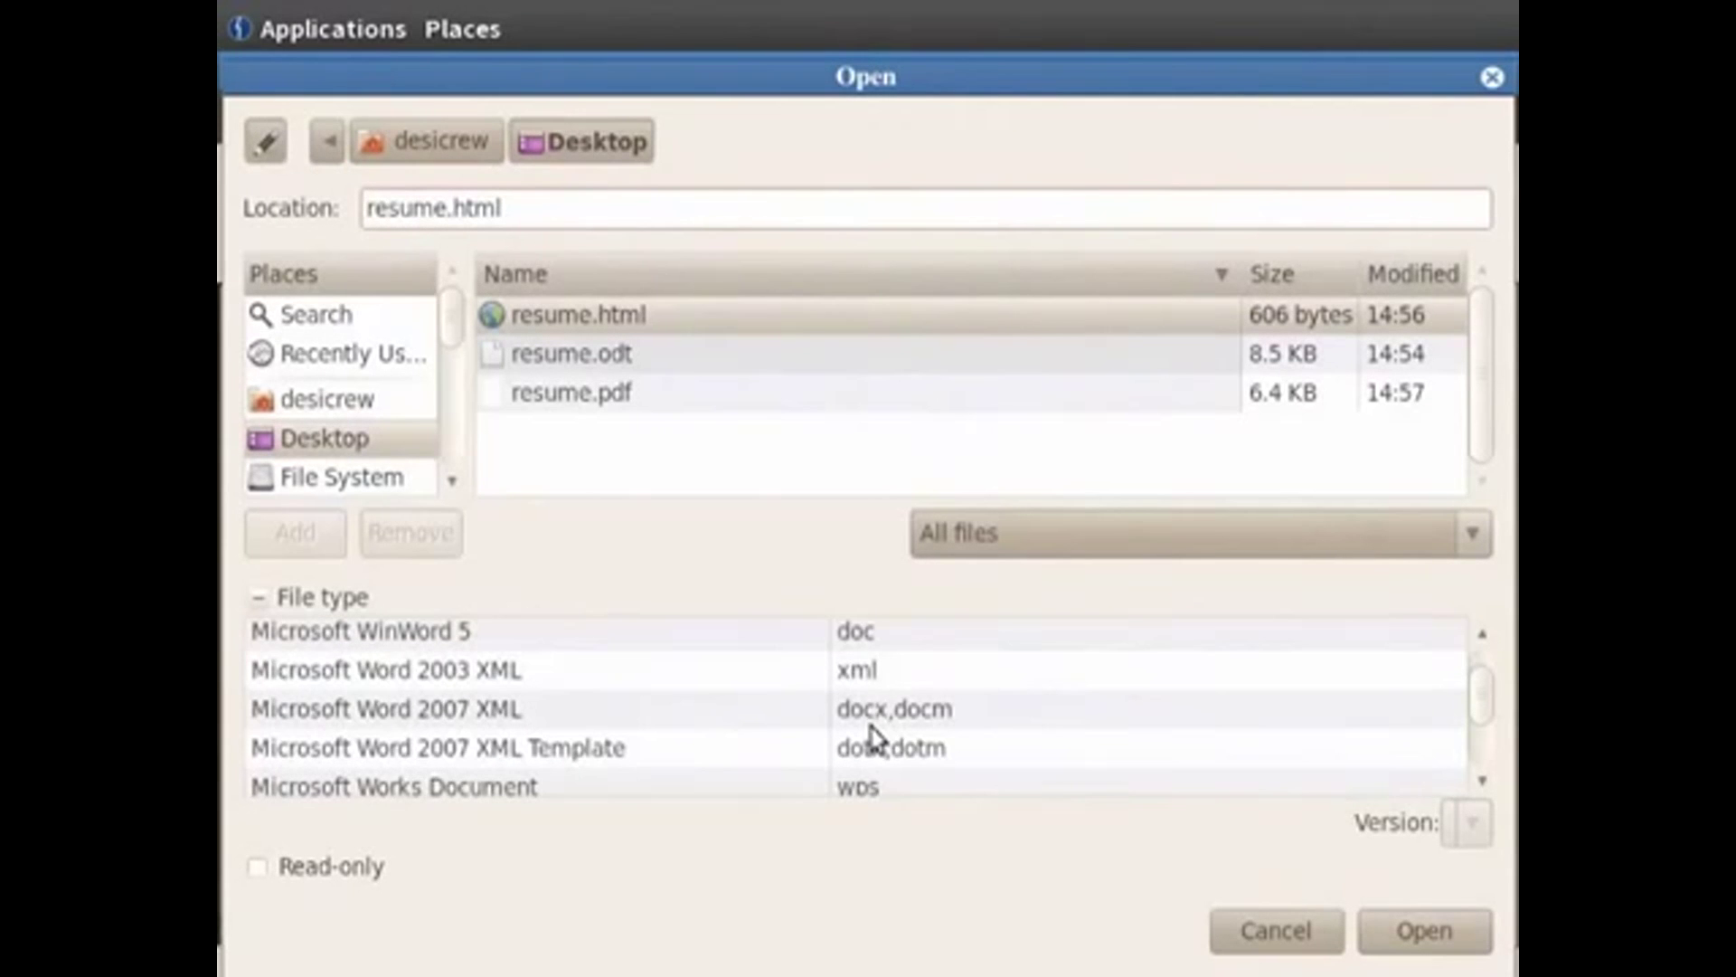
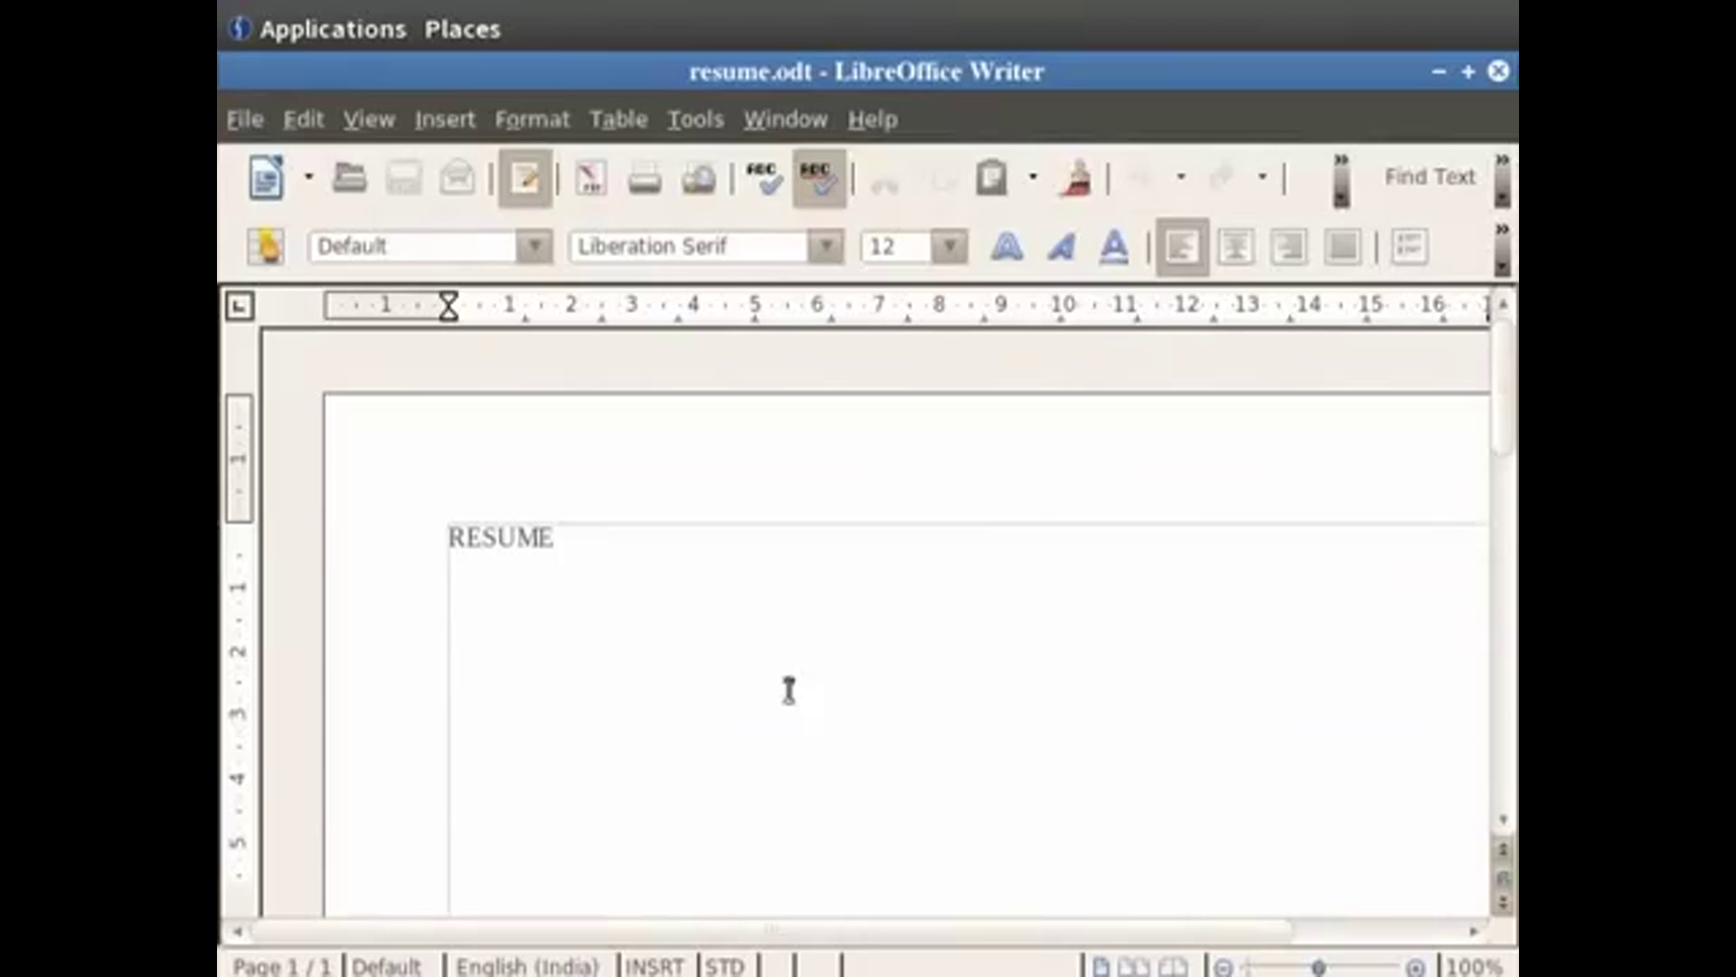
- Make the heading text RESUME bold and centre it on the page
{"action": "left_click", "coordinate": [575, 550]}
{"action": "left_click_drag", "start_coordinate": [555, 539], "coordinate": [448, 540]}
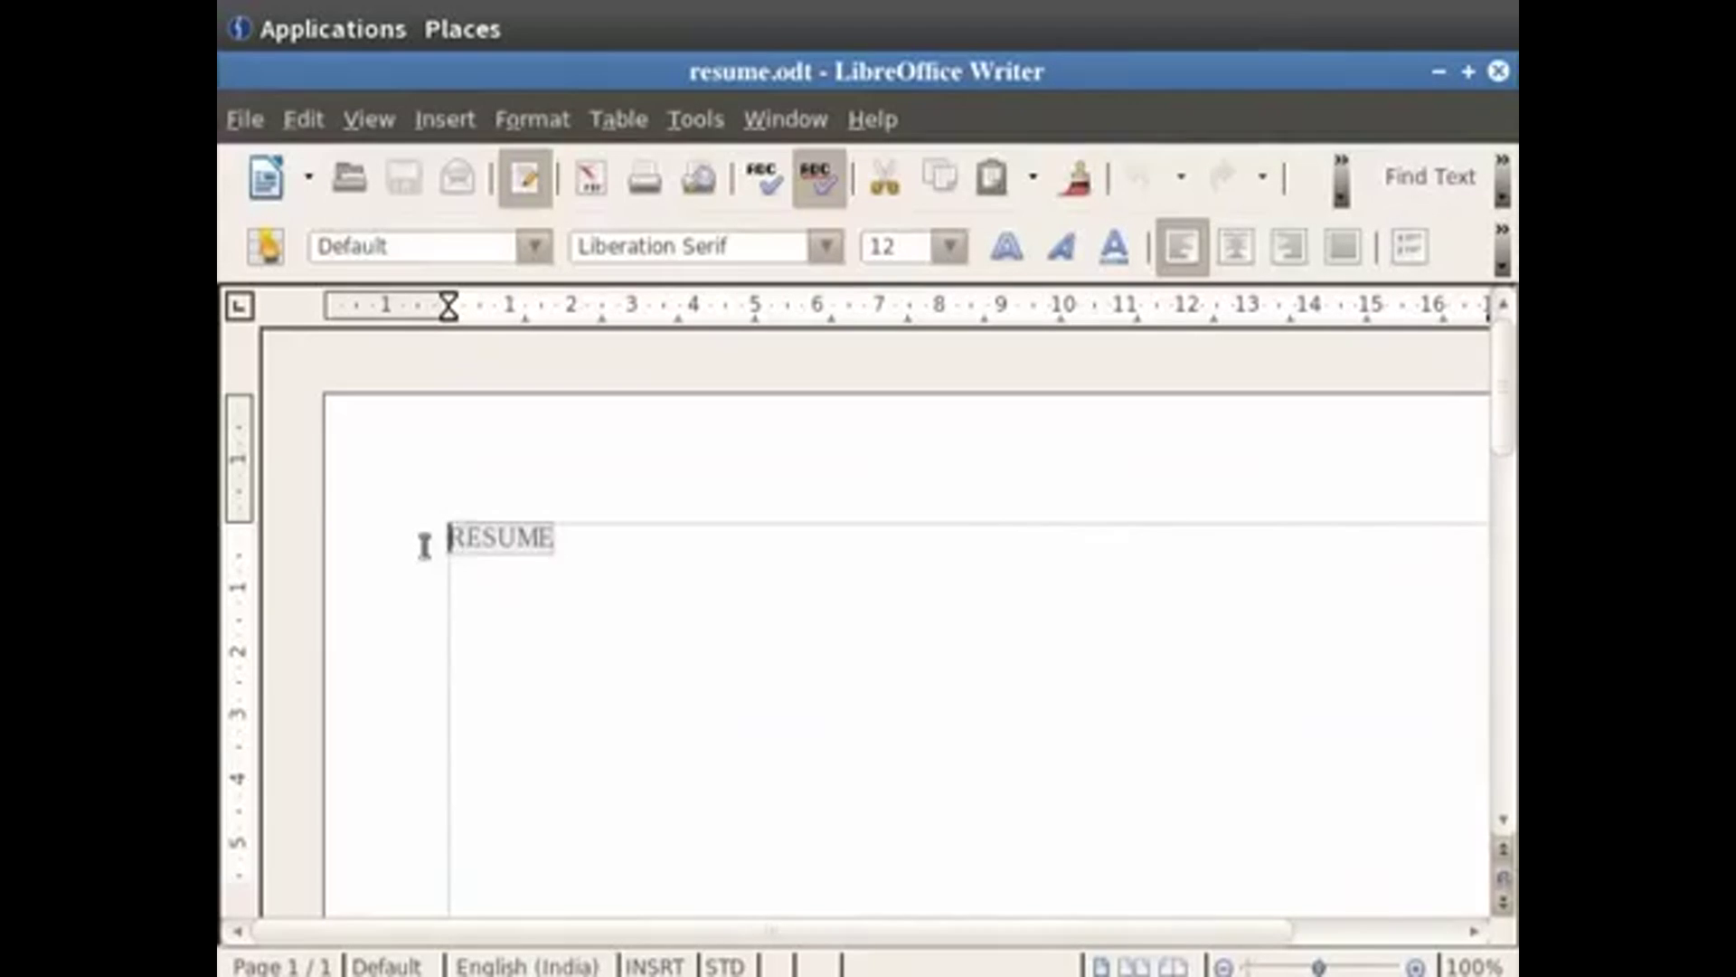
{"action": "left_click", "coordinate": [1004, 255]}
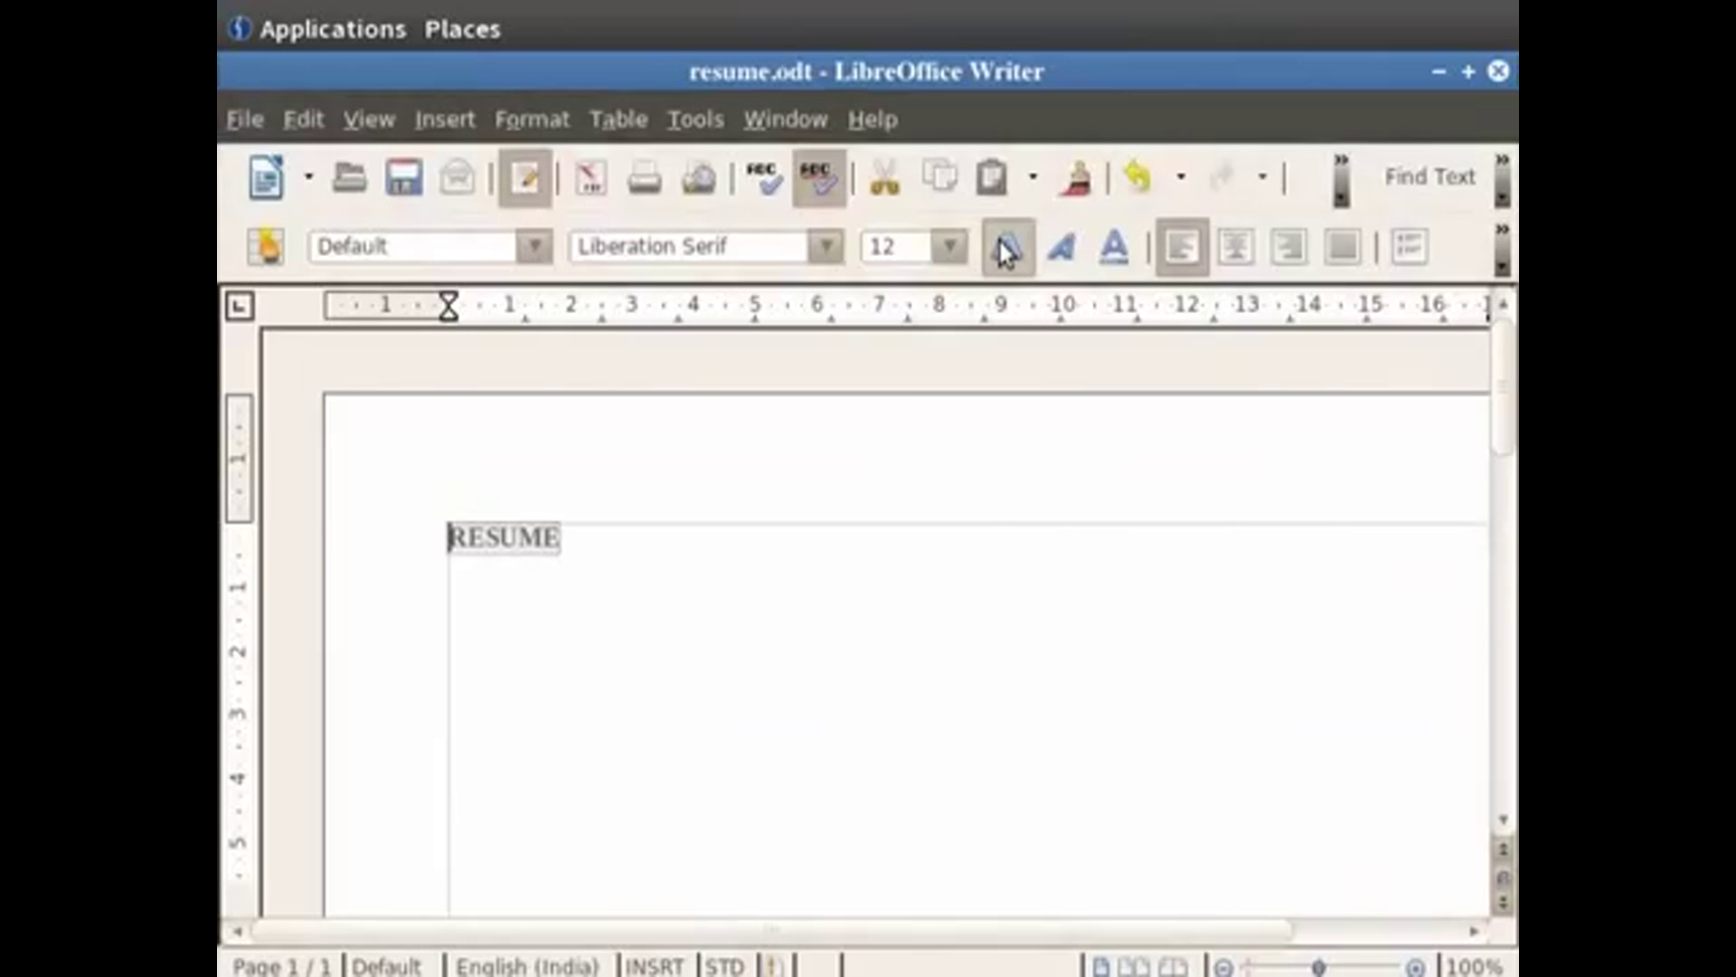
{"action": "left_click", "coordinate": [1239, 246]}
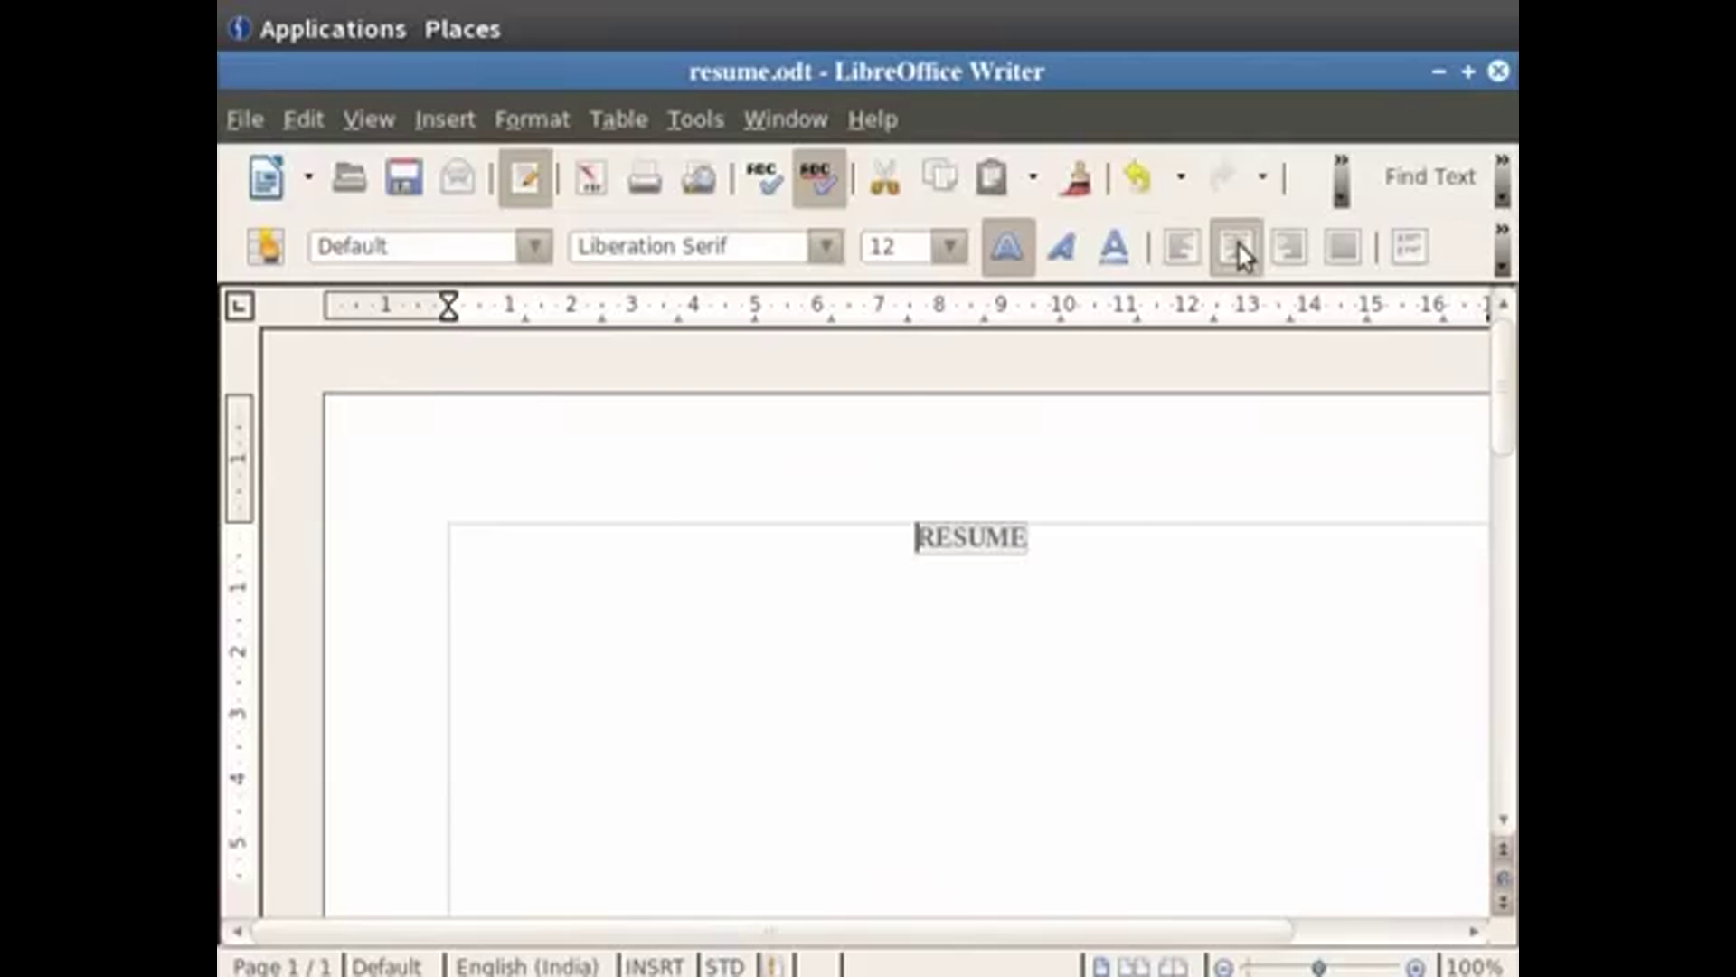
- Set the selected RESUME heading to font size 14 and the UnDotum font
{"action": "left_click", "coordinate": [948, 254]}
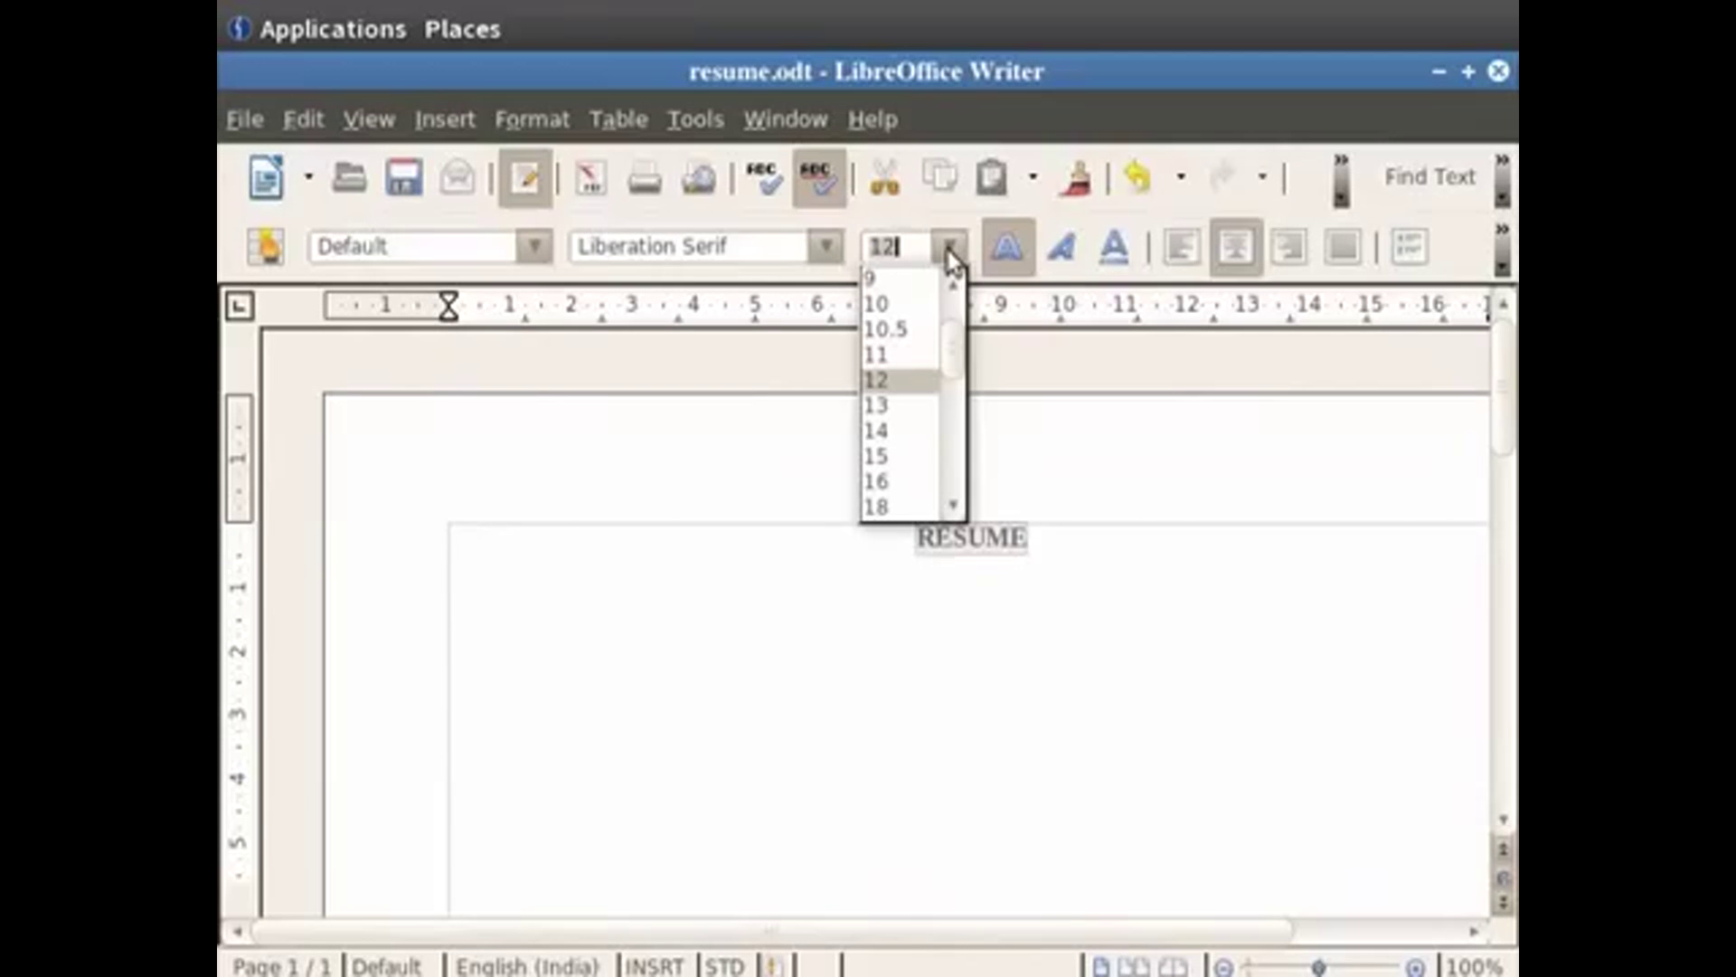
{"action": "left_click", "coordinate": [897, 431]}
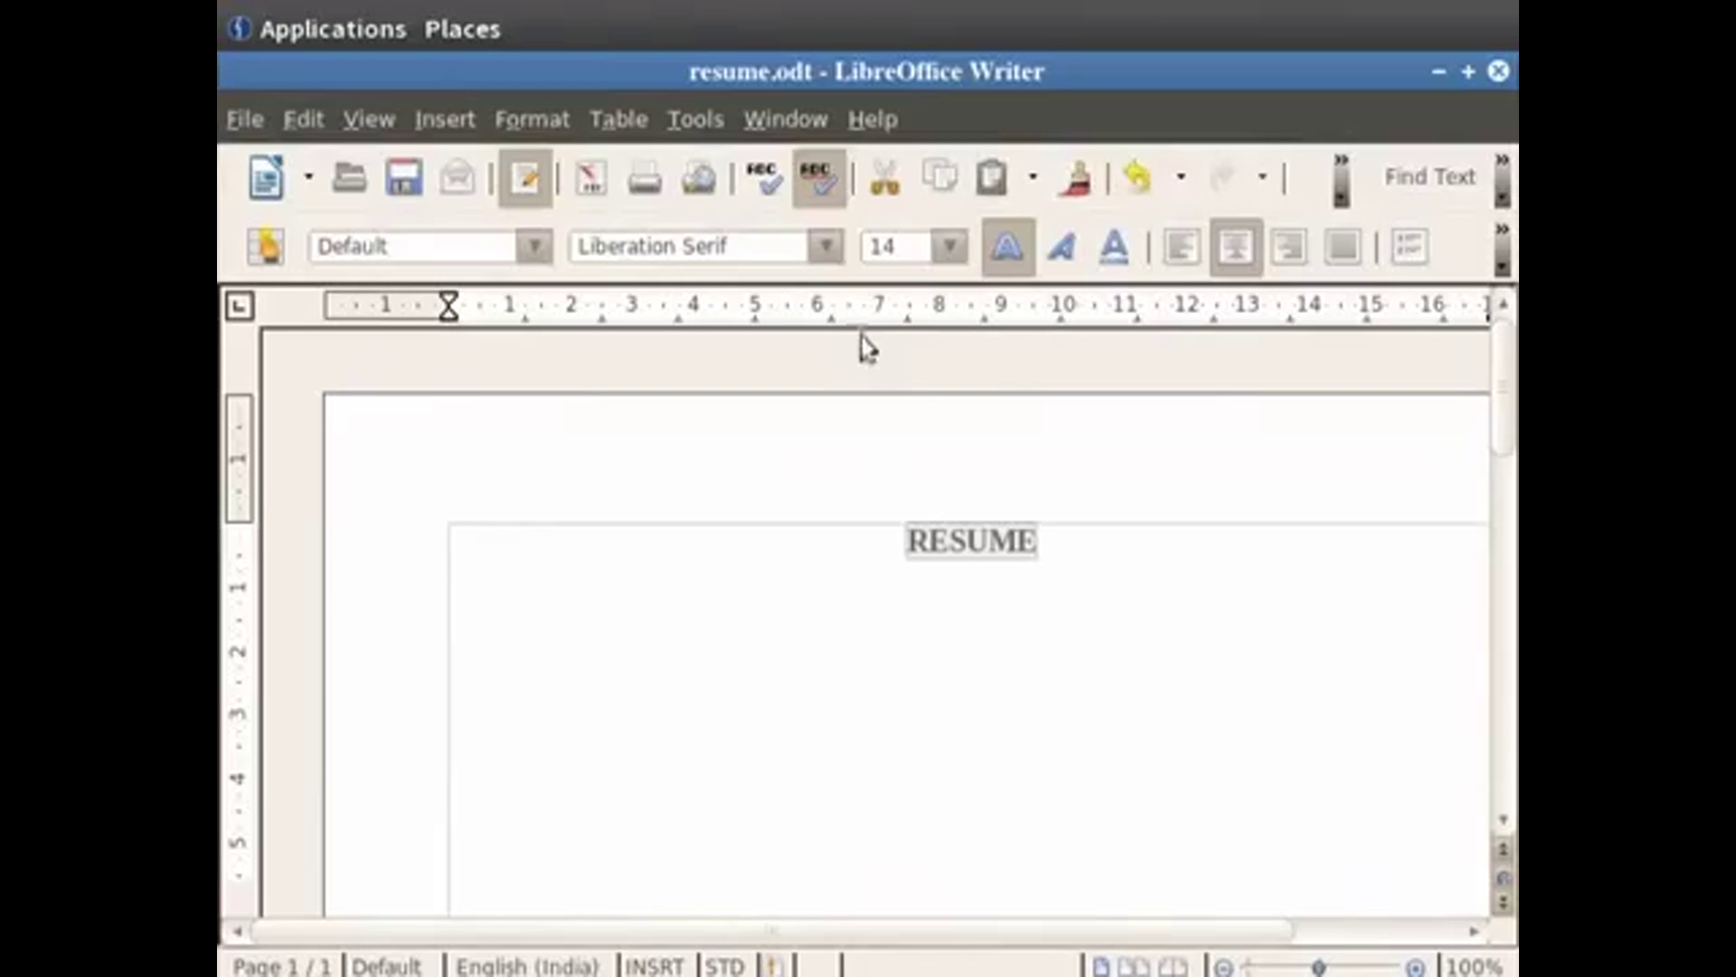
{"action": "left_click", "coordinate": [837, 257]}
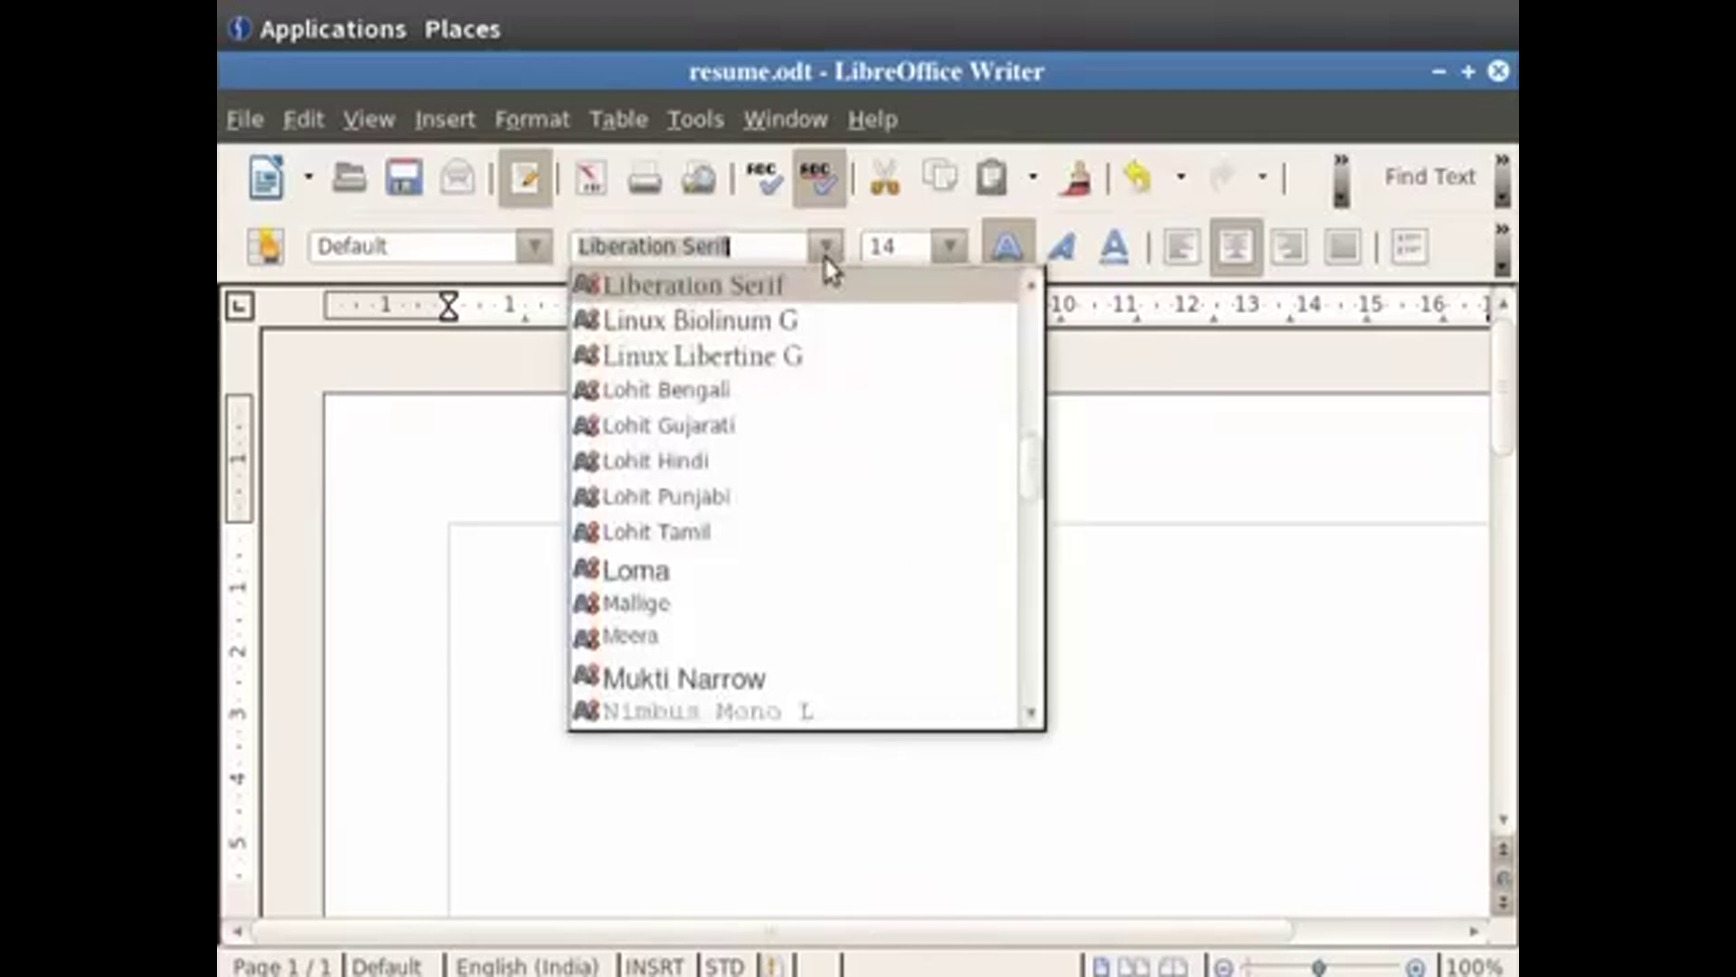
{"action": "scroll", "coordinate": [702, 504], "scroll_direction": "down", "scroll_amount": 10}
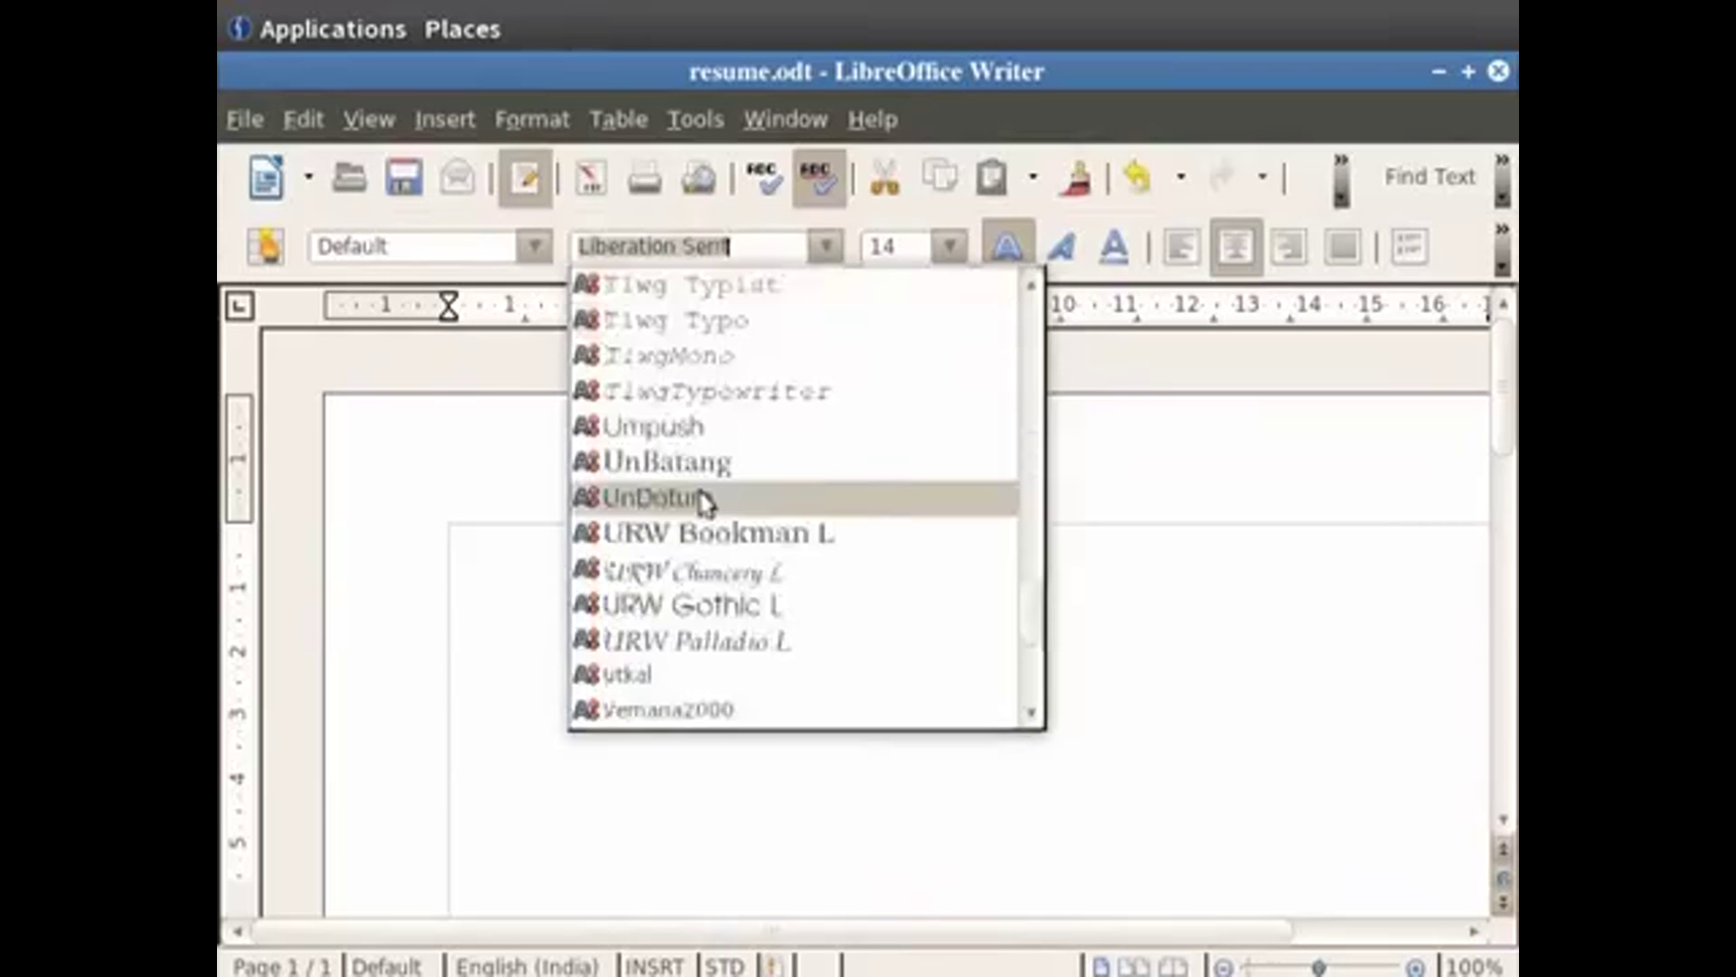
{"action": "left_click", "coordinate": [702, 499]}
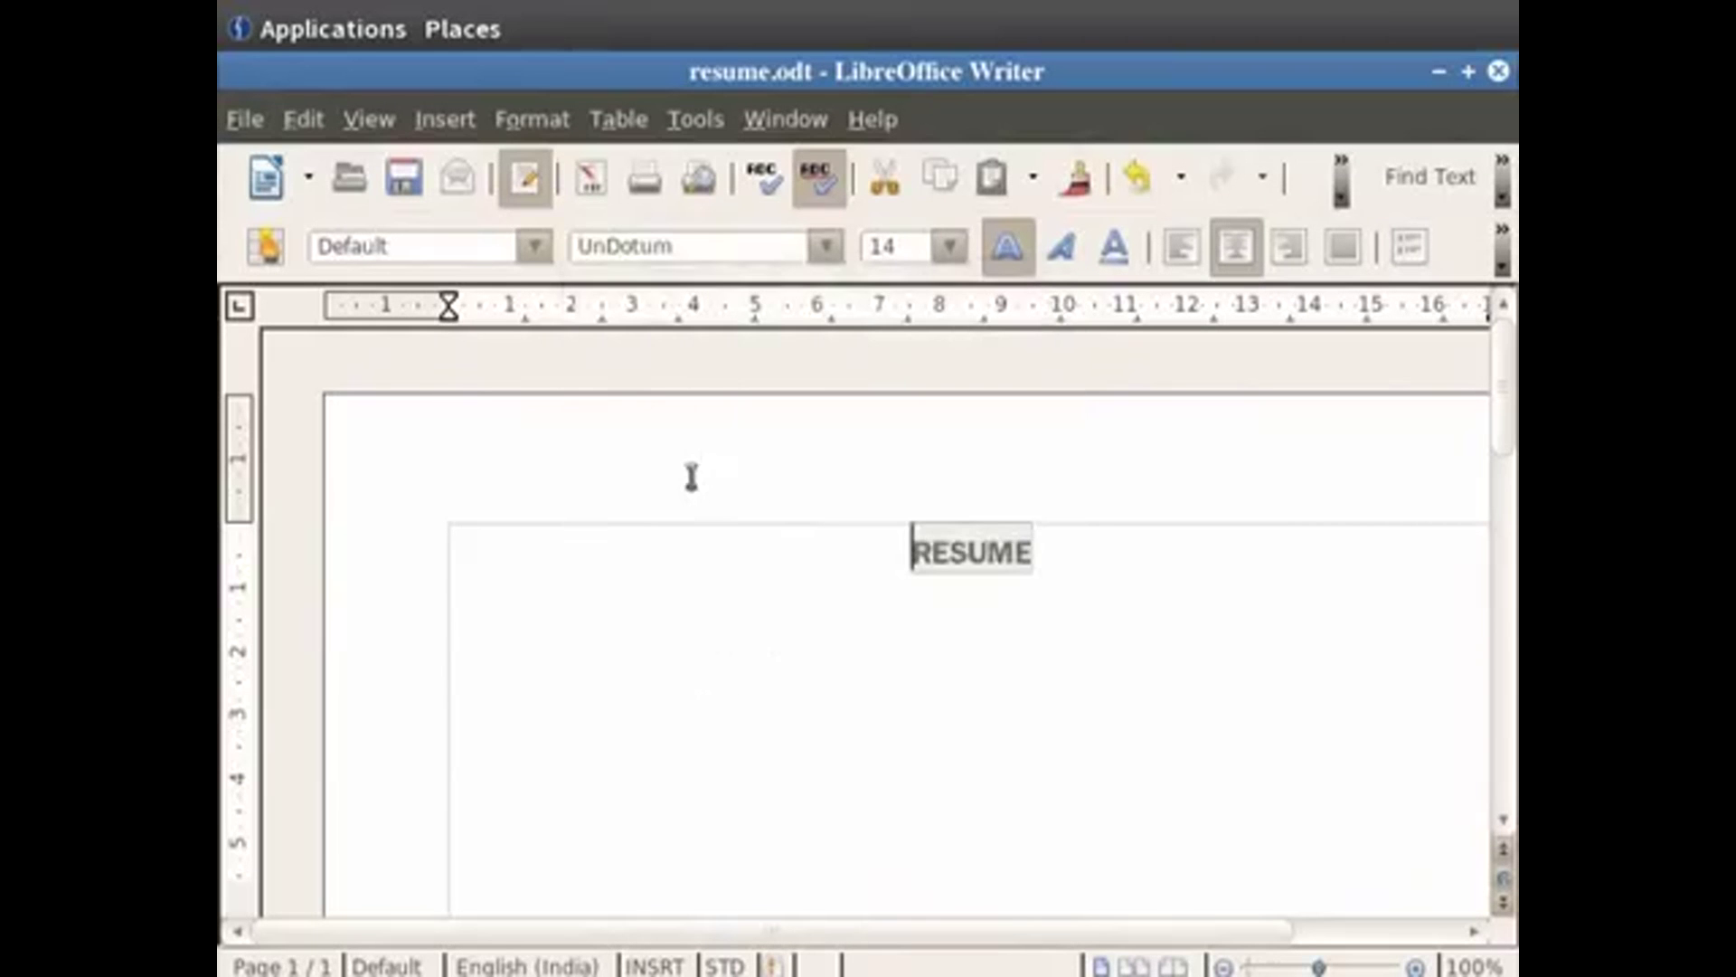
- Save the changes to resume.odt and close the document
{"action": "left_click", "coordinate": [402, 185]}
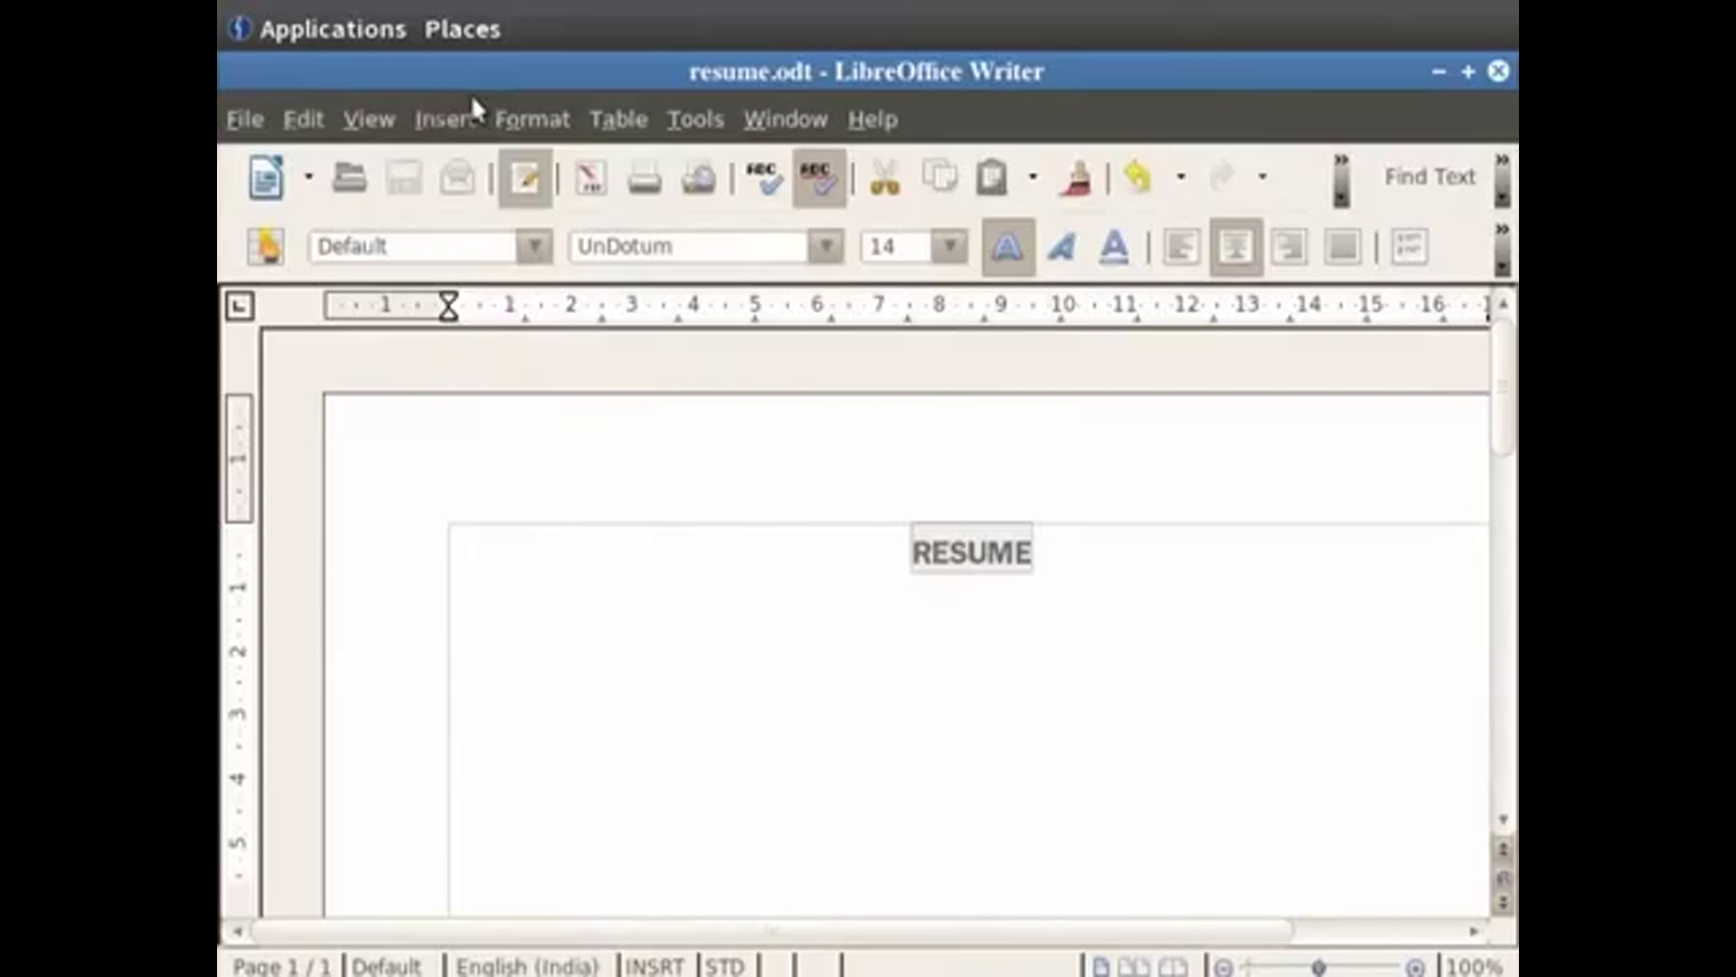
{"action": "left_click", "coordinate": [255, 126]}
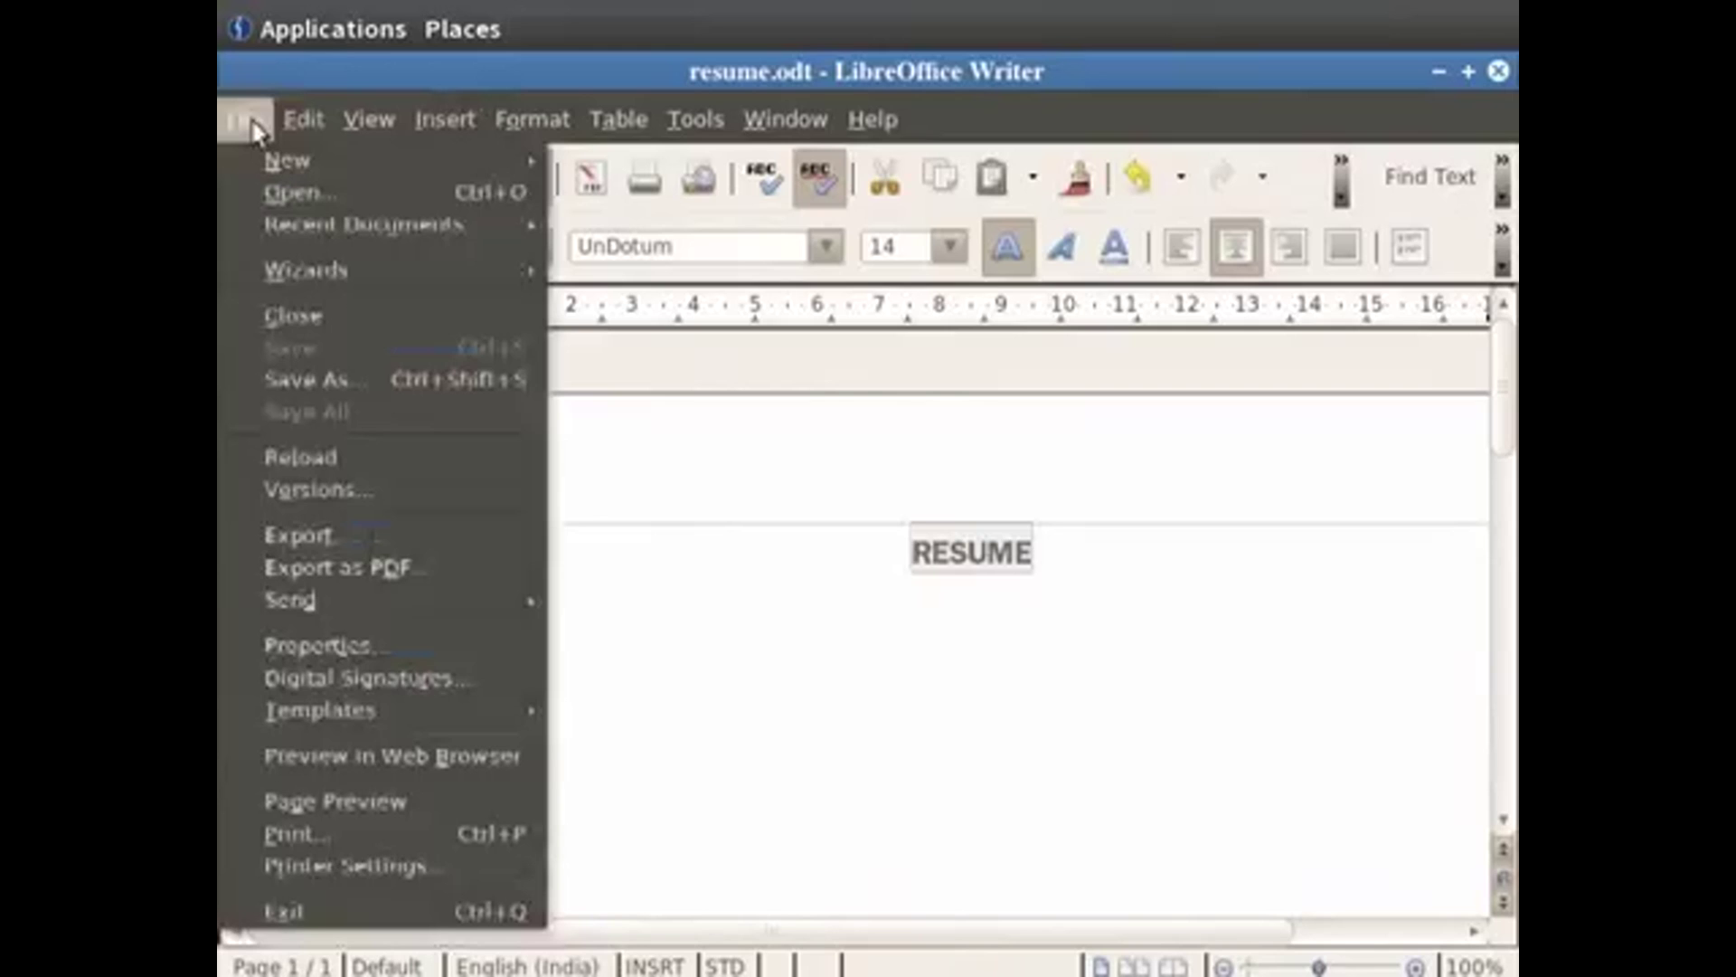
{"action": "left_click", "coordinate": [291, 315]}
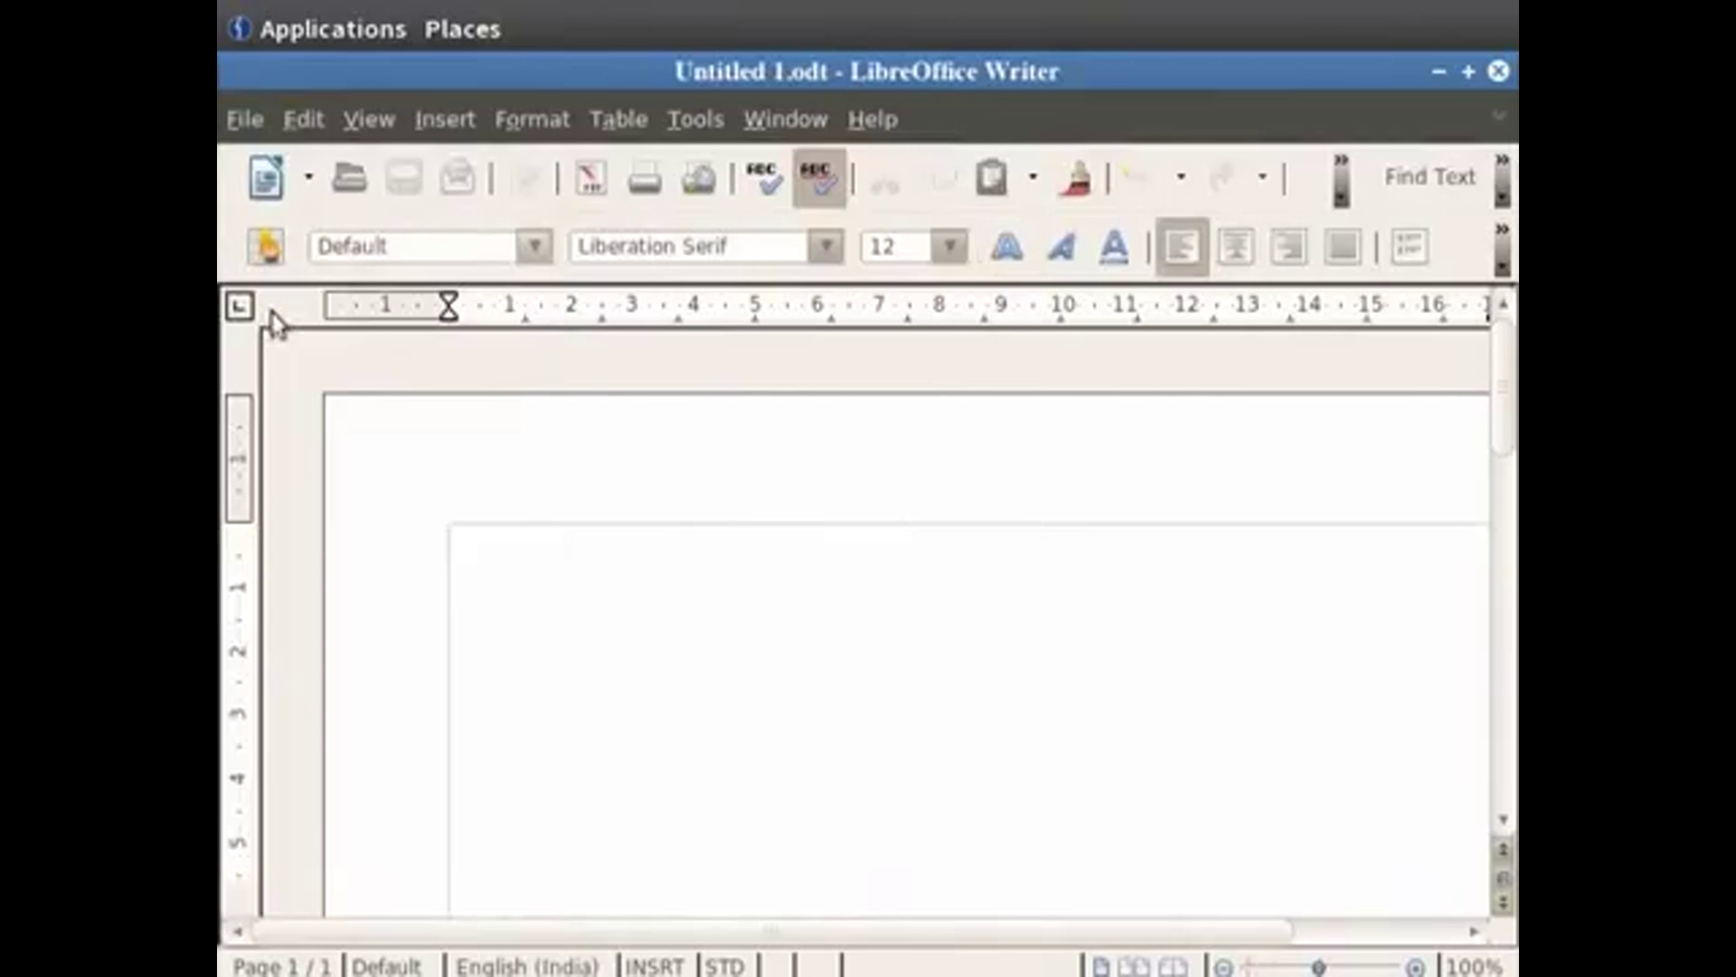